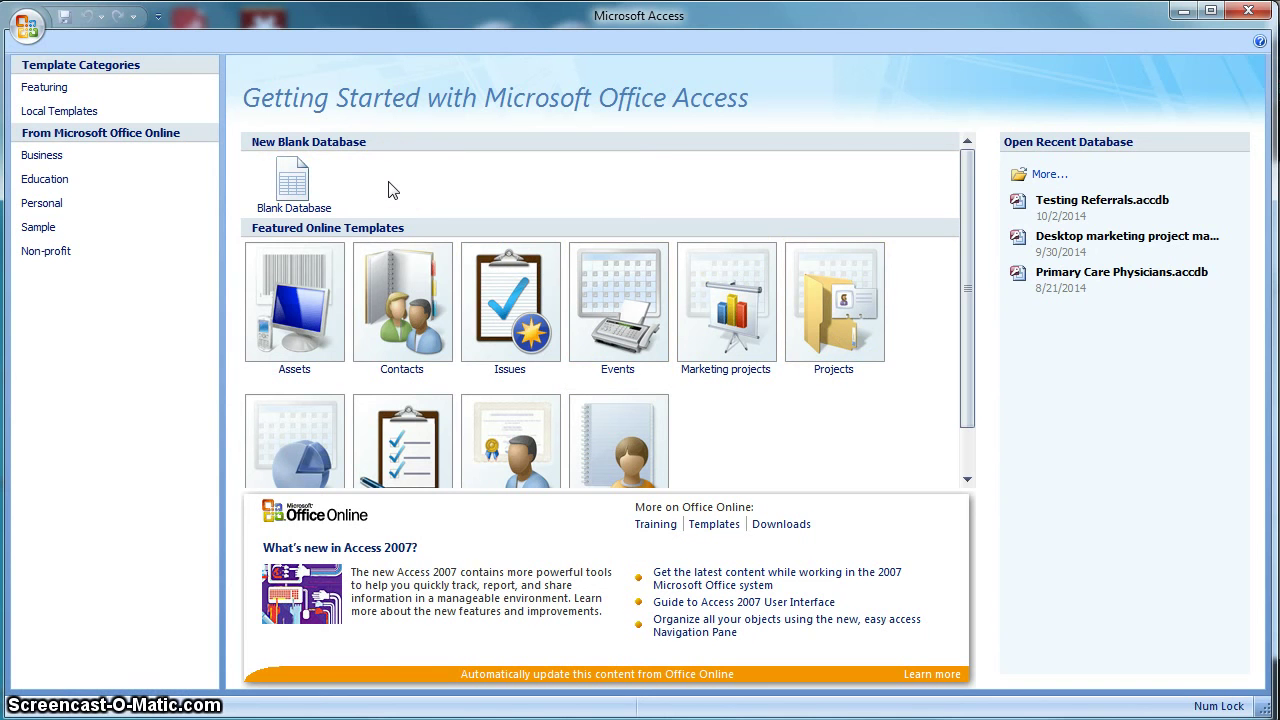
# Open Testing Referrals.accdb from the Open Recent Database list.
pyautogui.click(1117, 201)
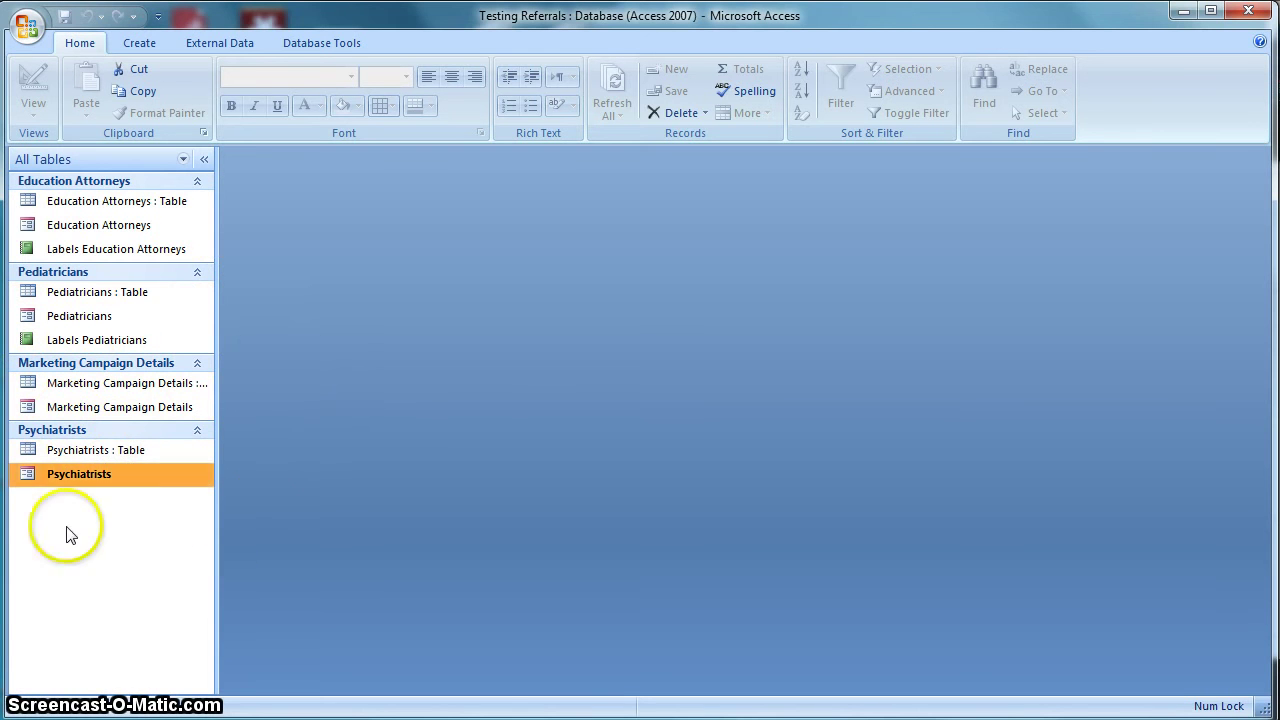
pyautogui.click(51, 606)
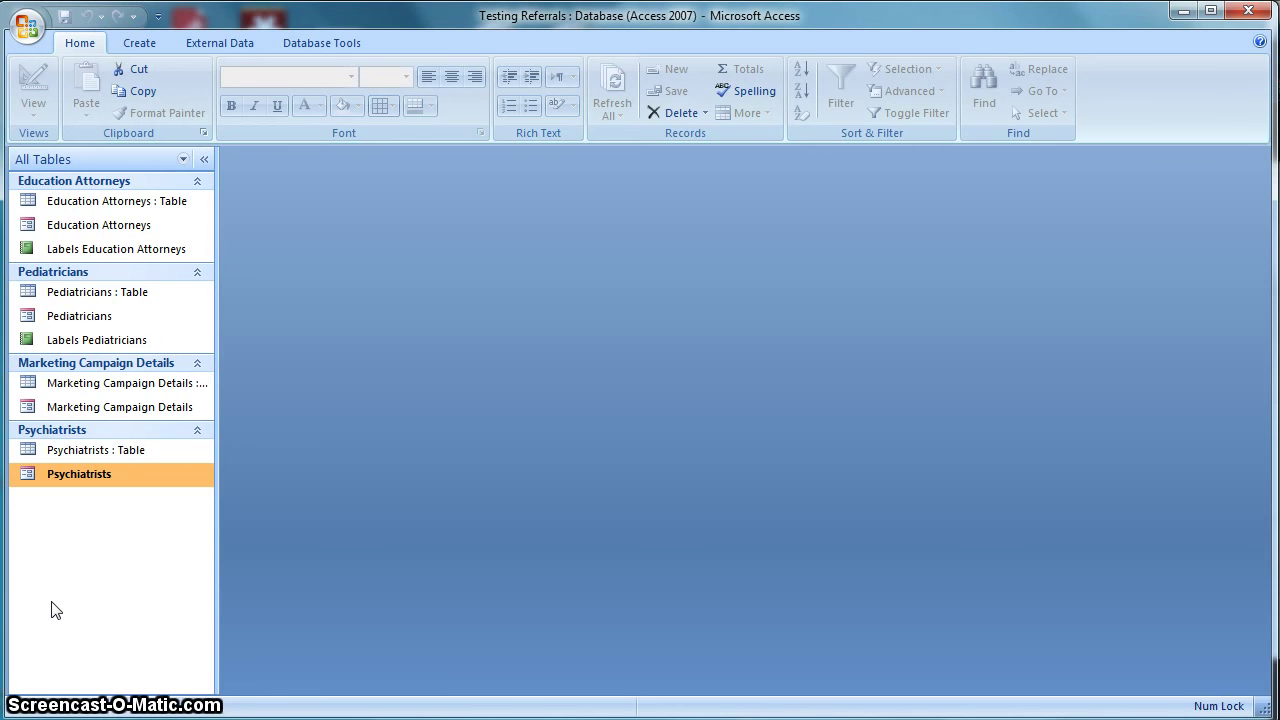
# Create a new blank Table1 datasheet from the Create tab, containing only an ID field.
pyautogui.click(56, 588)
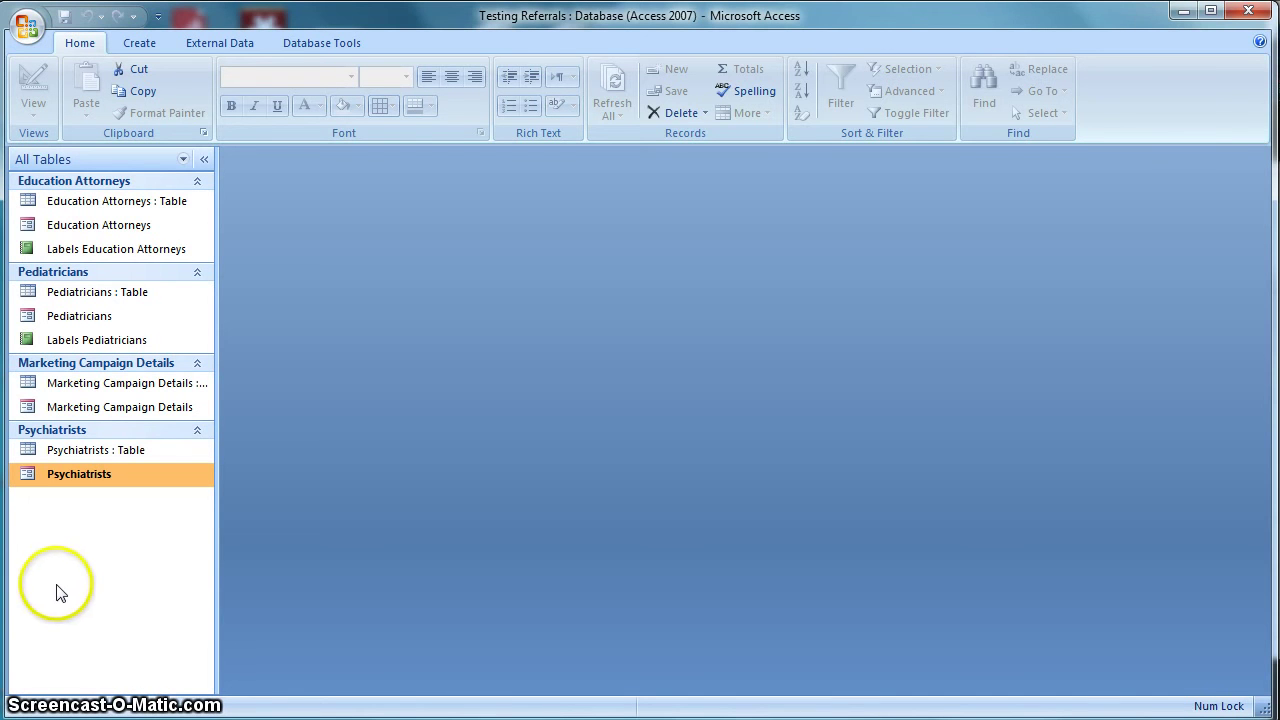
pyautogui.click(130, 45)
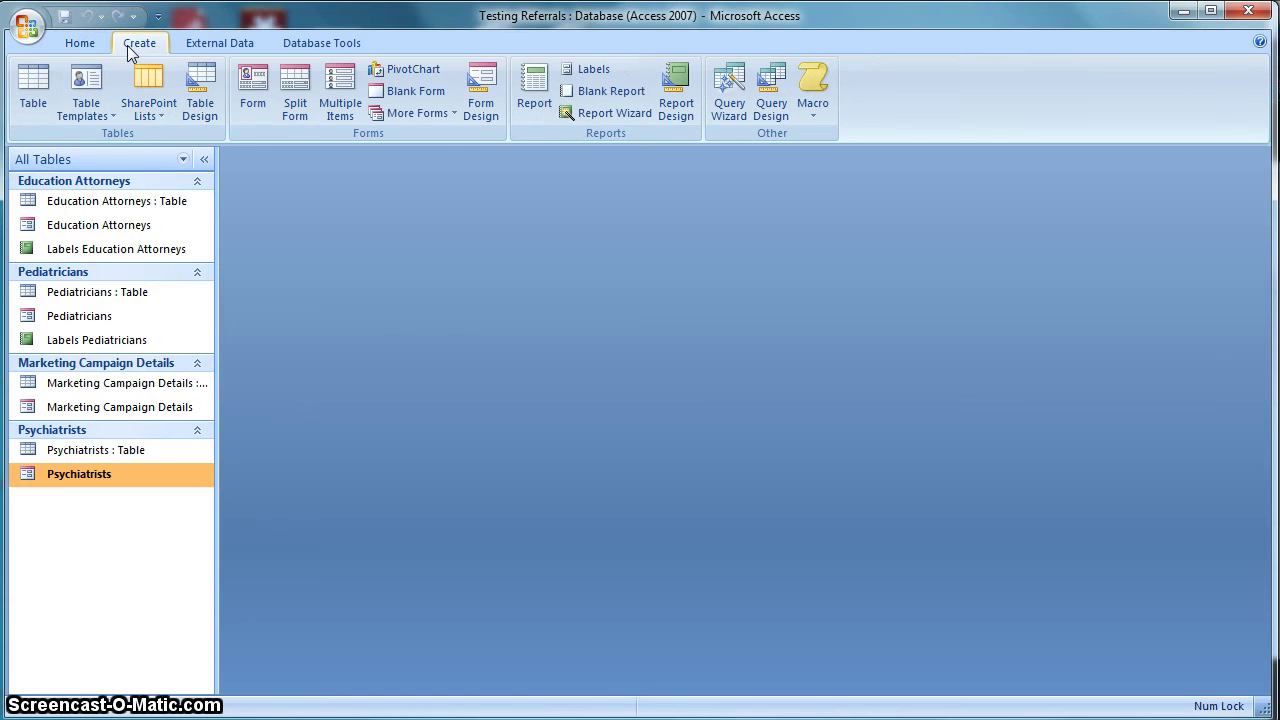
pyautogui.click(33, 98)
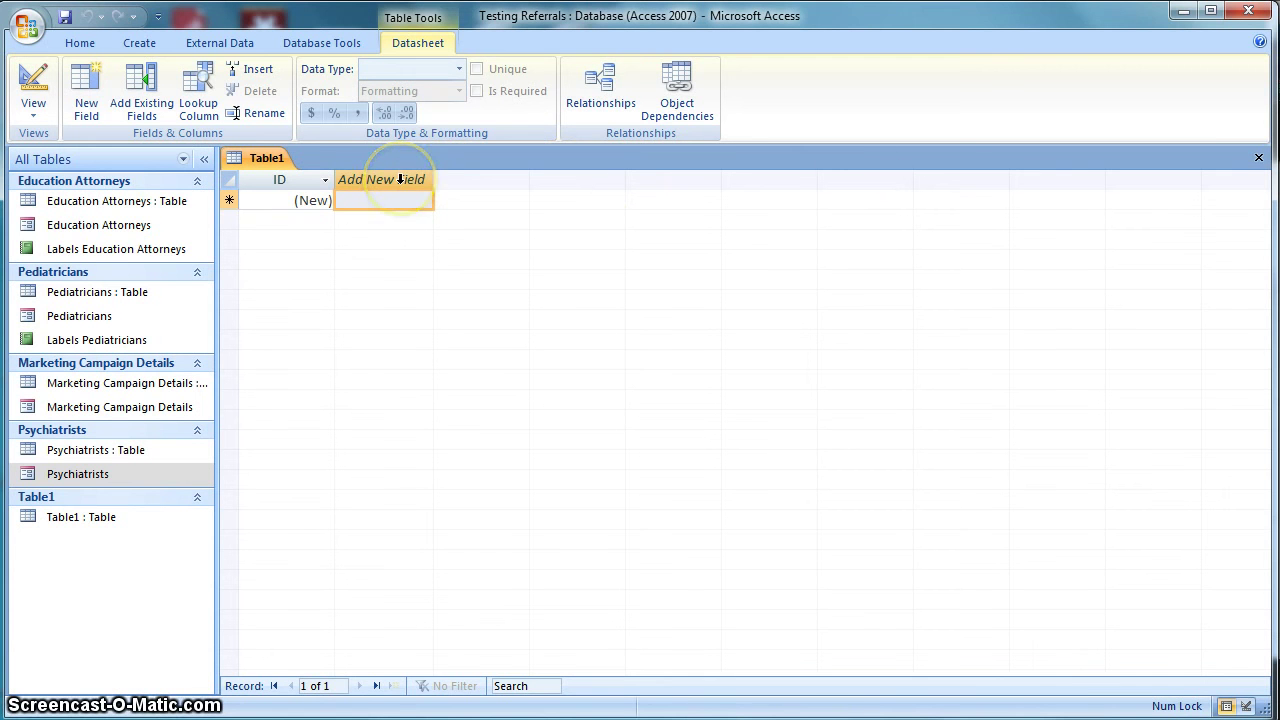
# Add the Company Name, First name and last name fields to Table1.
pyautogui.doubleClick(401, 179)
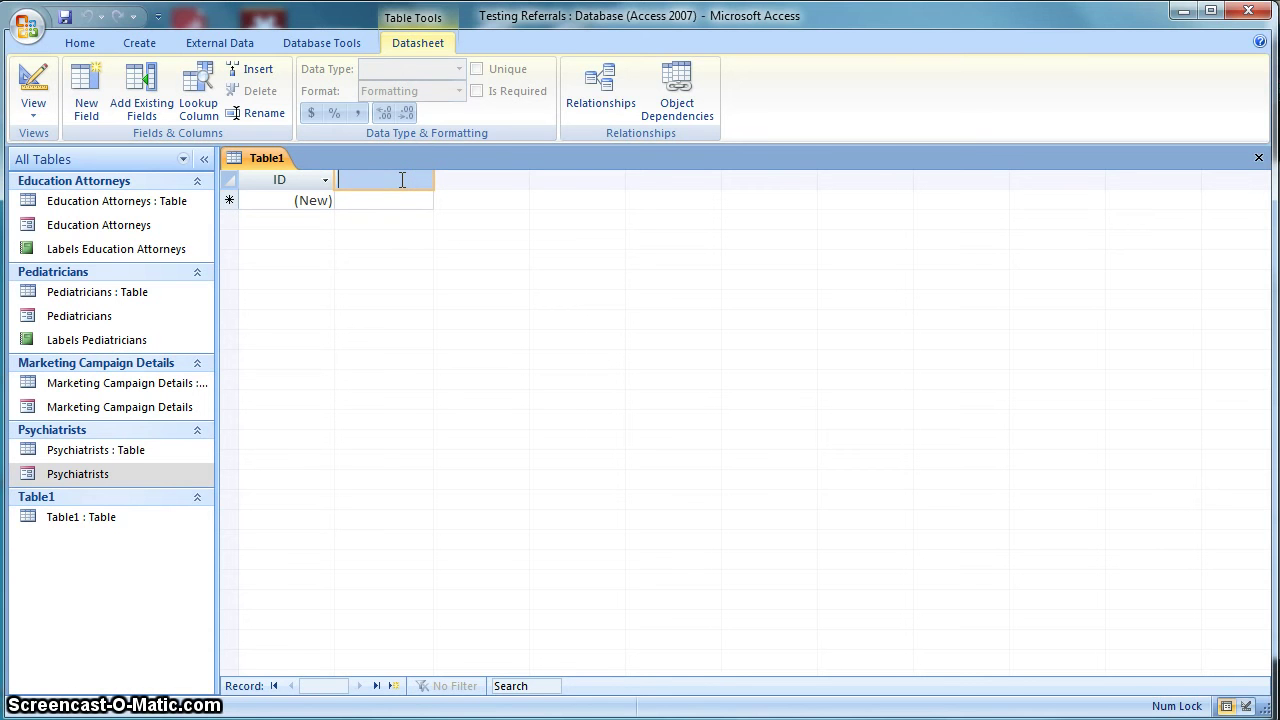
pyautogui.write('Company Name')
pyautogui.press('Tab')
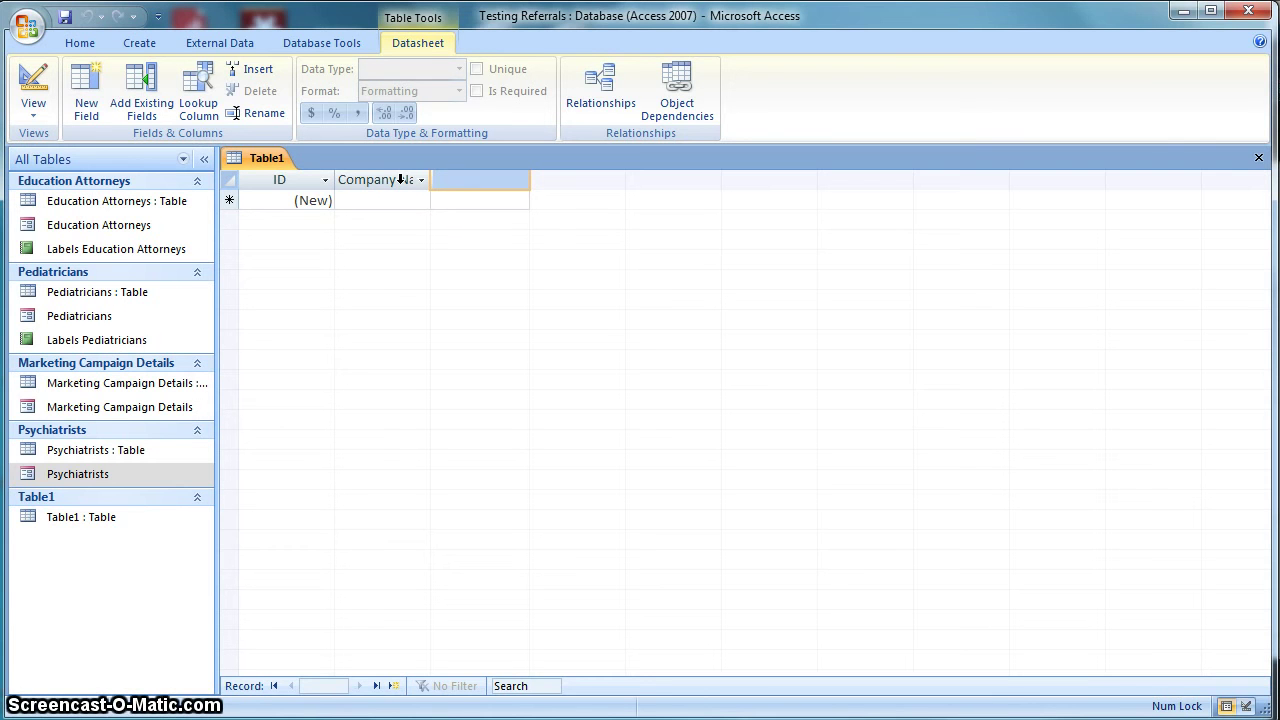
pyautogui.write('rst name')
pyautogui.press('Tab')
pyautogui.write('last ')
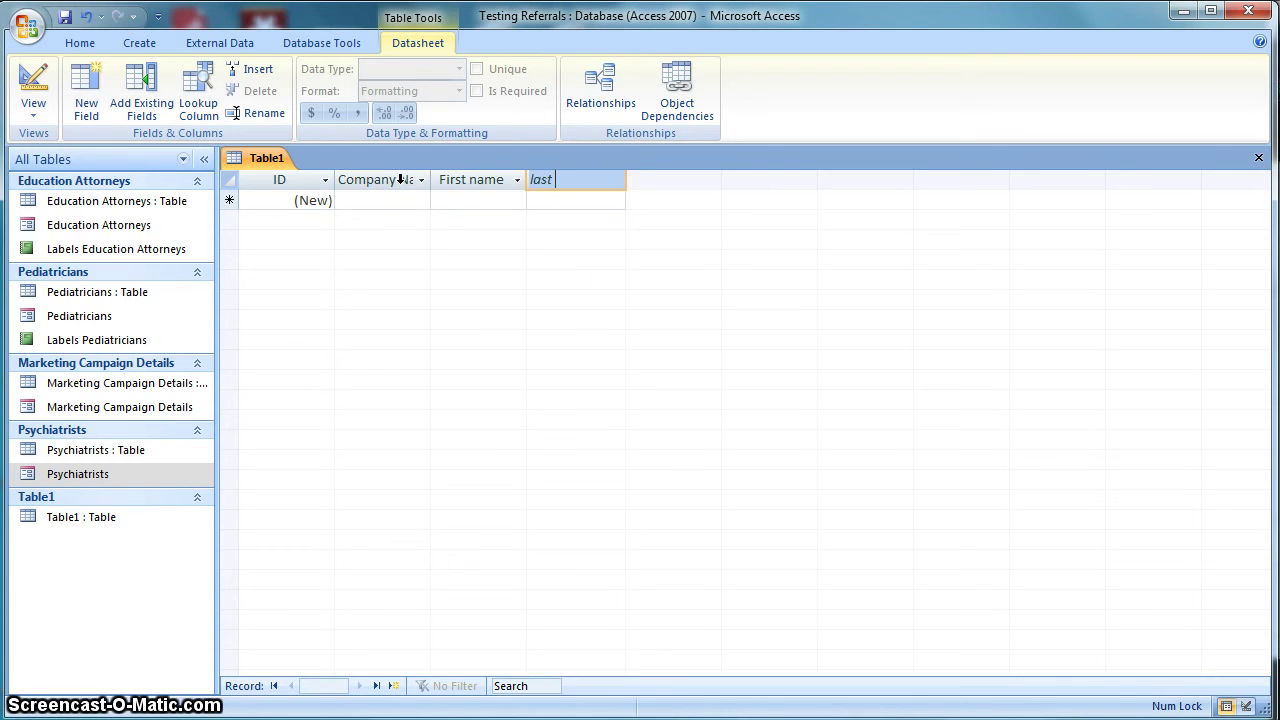
pyautogui.write('ma')
pyautogui.press('BackSpace')
pyautogui.press('BackSpace')
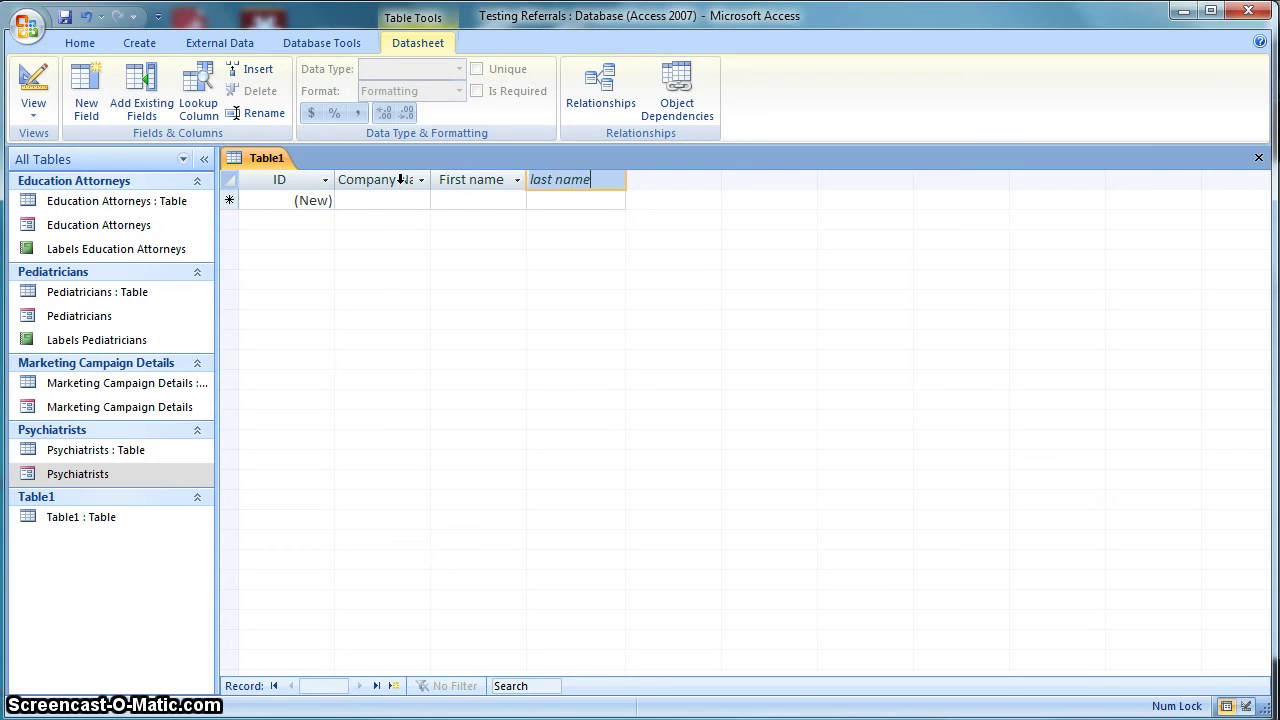
pyautogui.press('Tab')
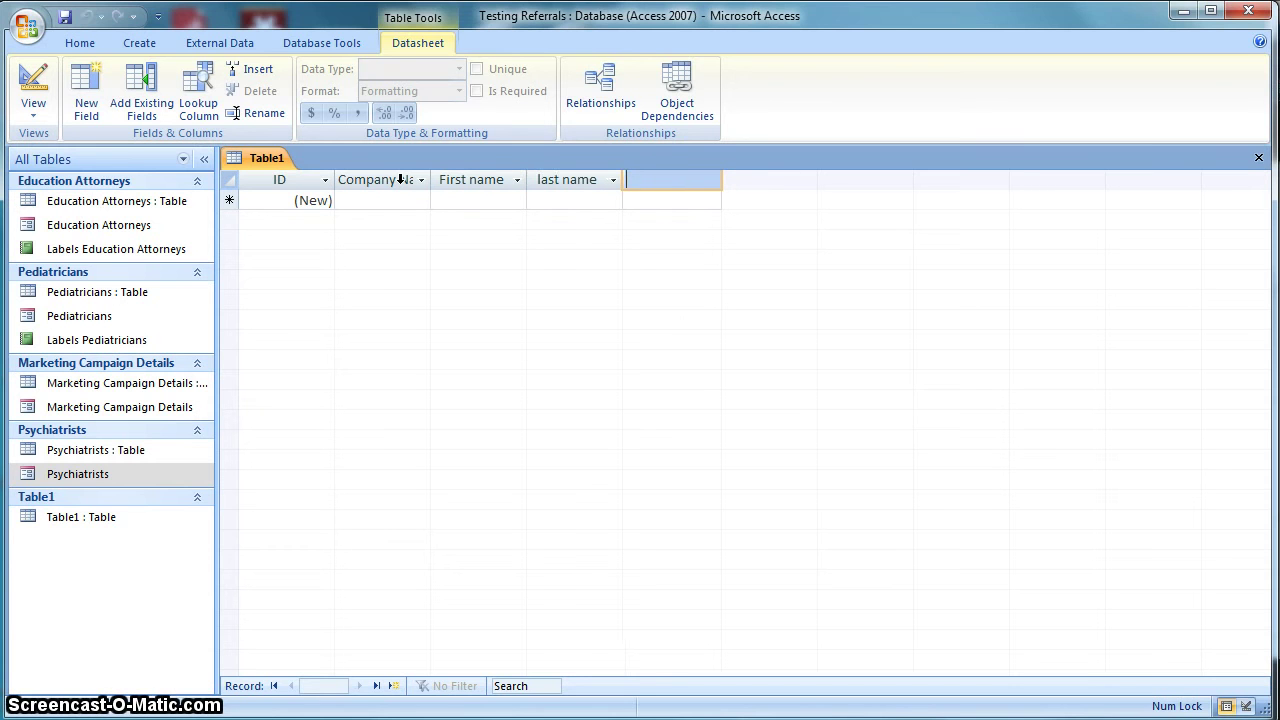
# Add the street address 1, street address 2, City, State and Zip fields.
pyautogui.write('o')
pyautogui.write('treet address 1')
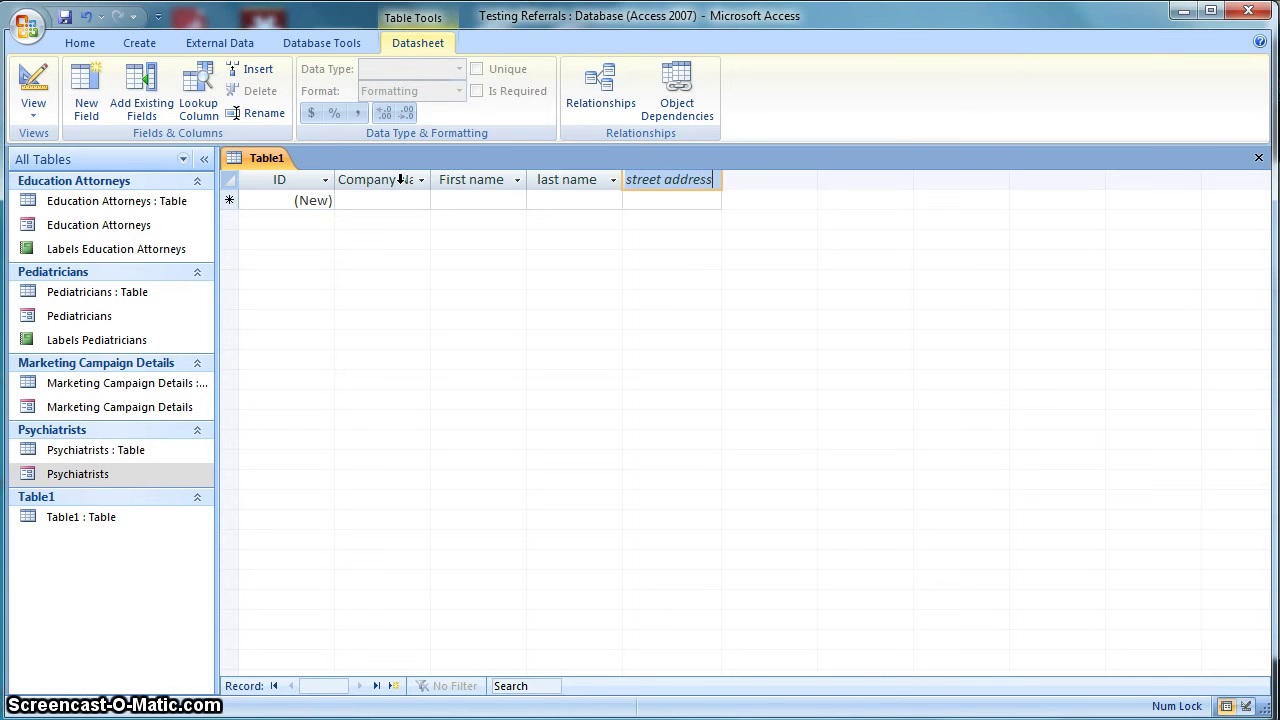
pyautogui.press('Tab')
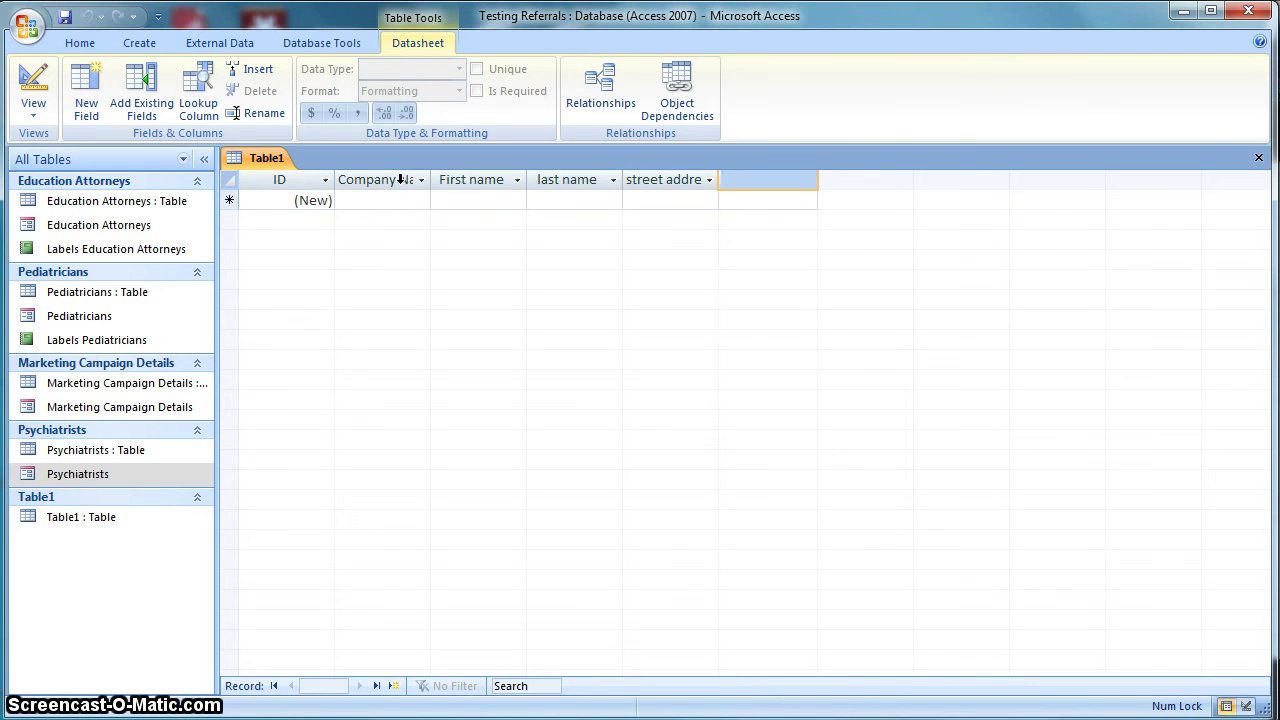
pyautogui.write('street address')
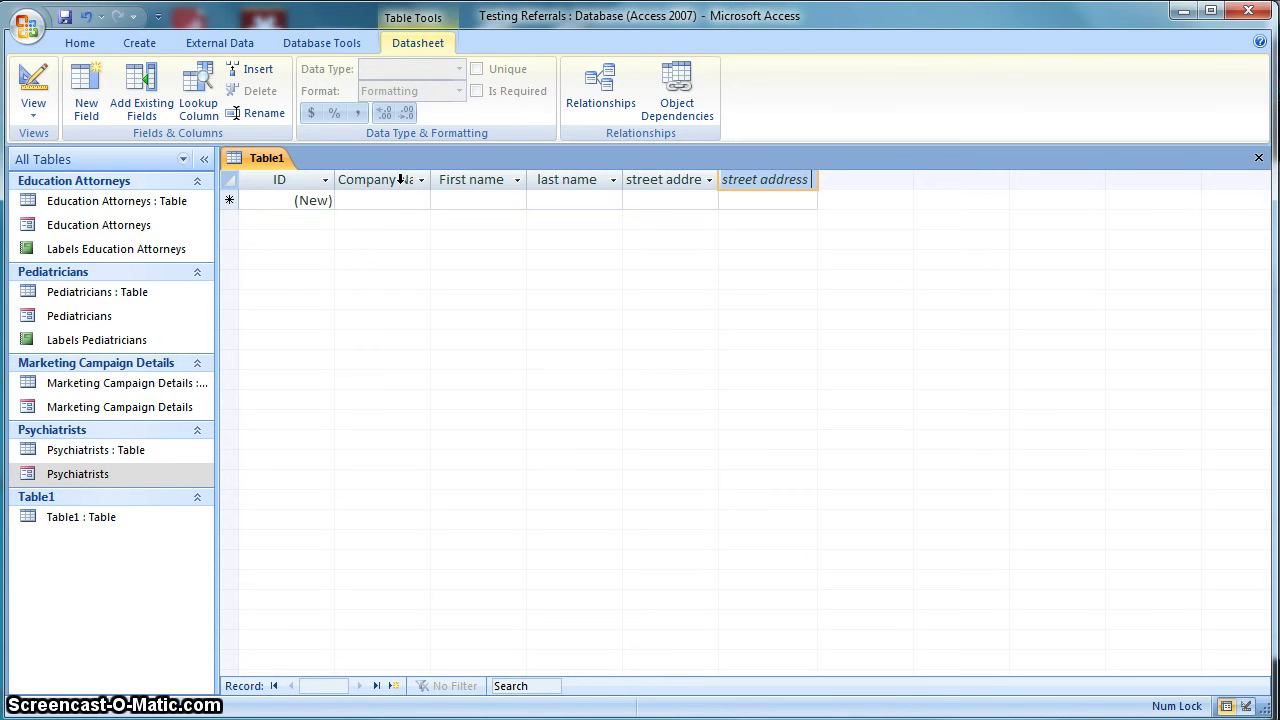
pyautogui.write(' 2')
pyautogui.press('Return')
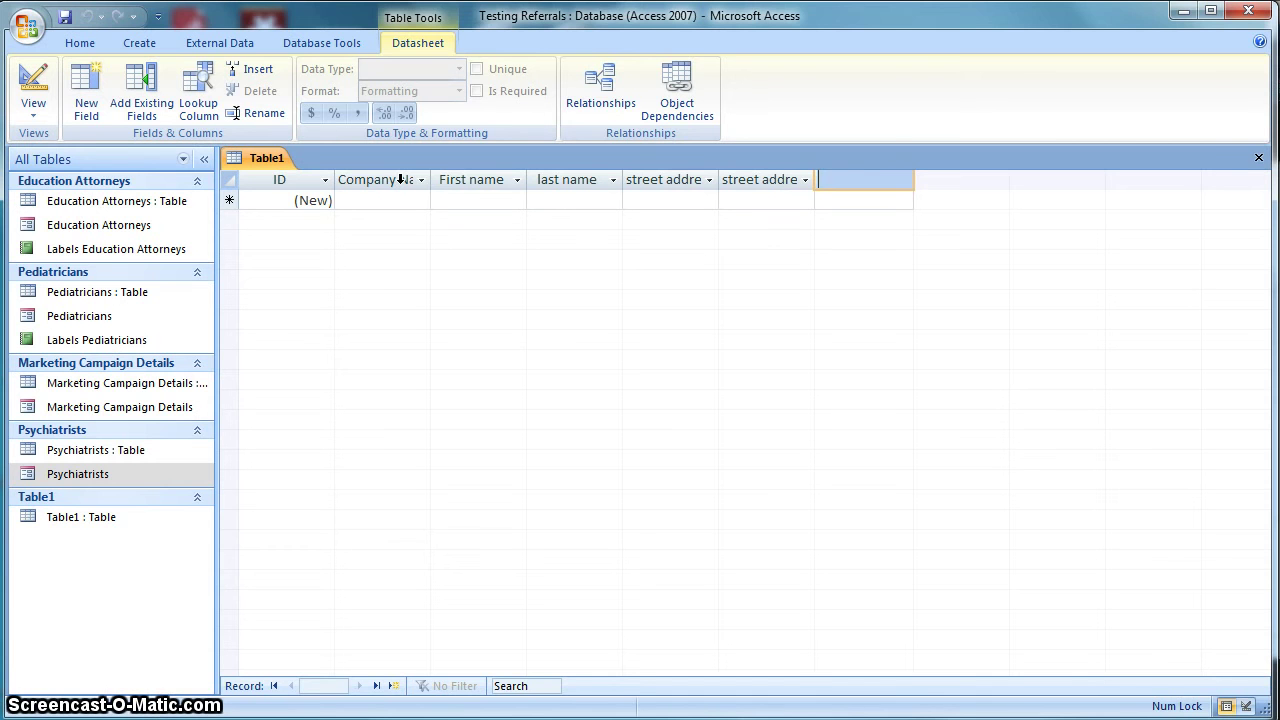
pyautogui.write('City')
pyautogui.press('Return')
pyautogui.write('State')
pyautogui.press('Return')
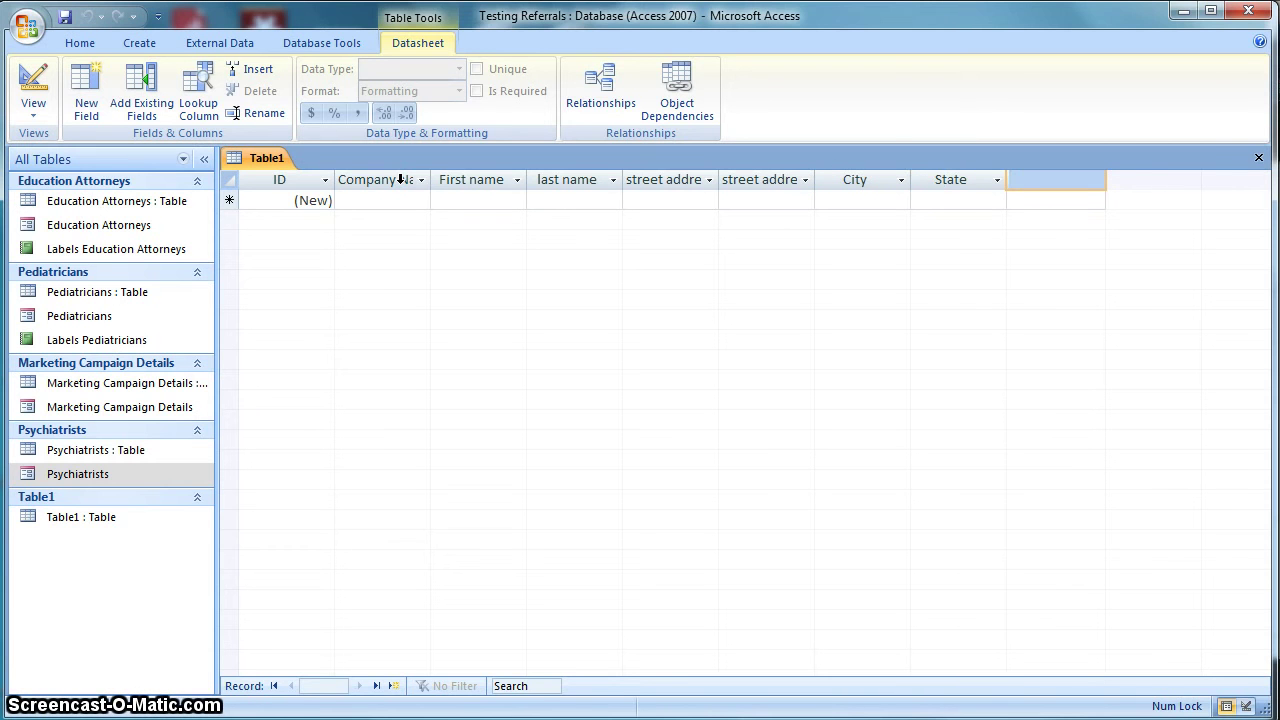
pyautogui.press('Return')
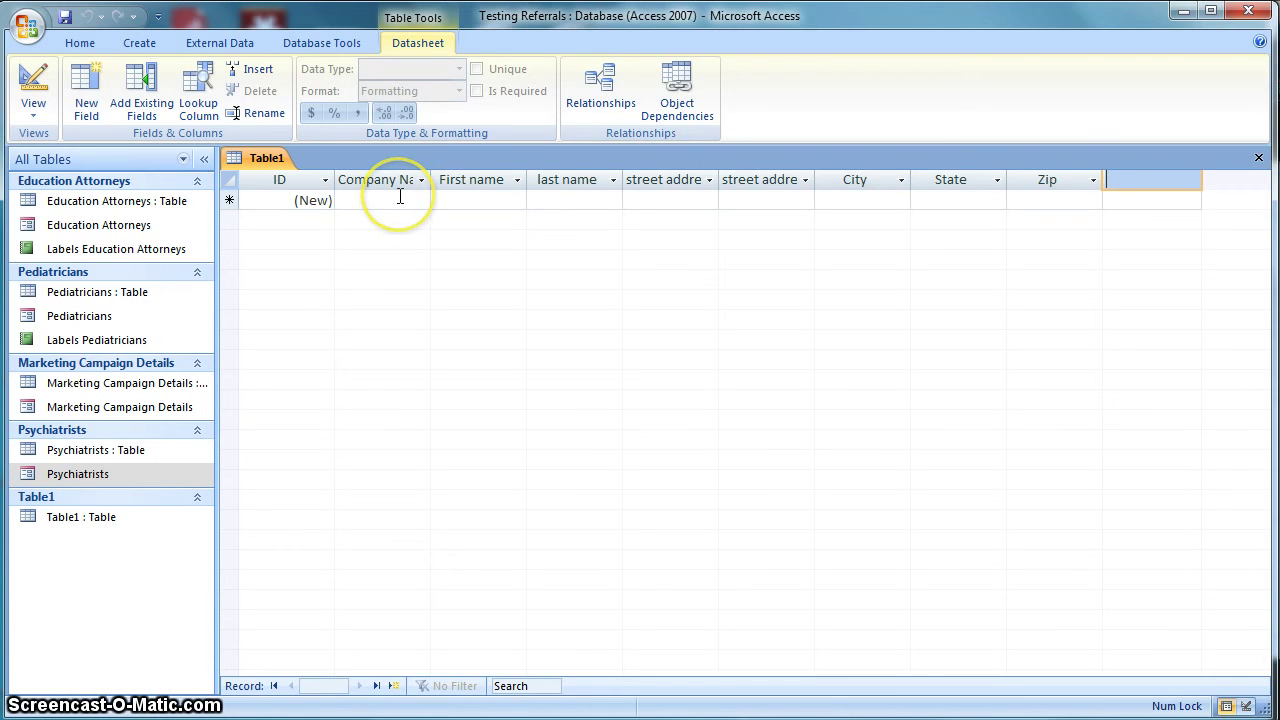
# Widen the Company Name, street address 1 and street address 2 columns to show their full headers.
pyautogui.moveTo(430, 183); pyautogui.dragTo(470, 188)
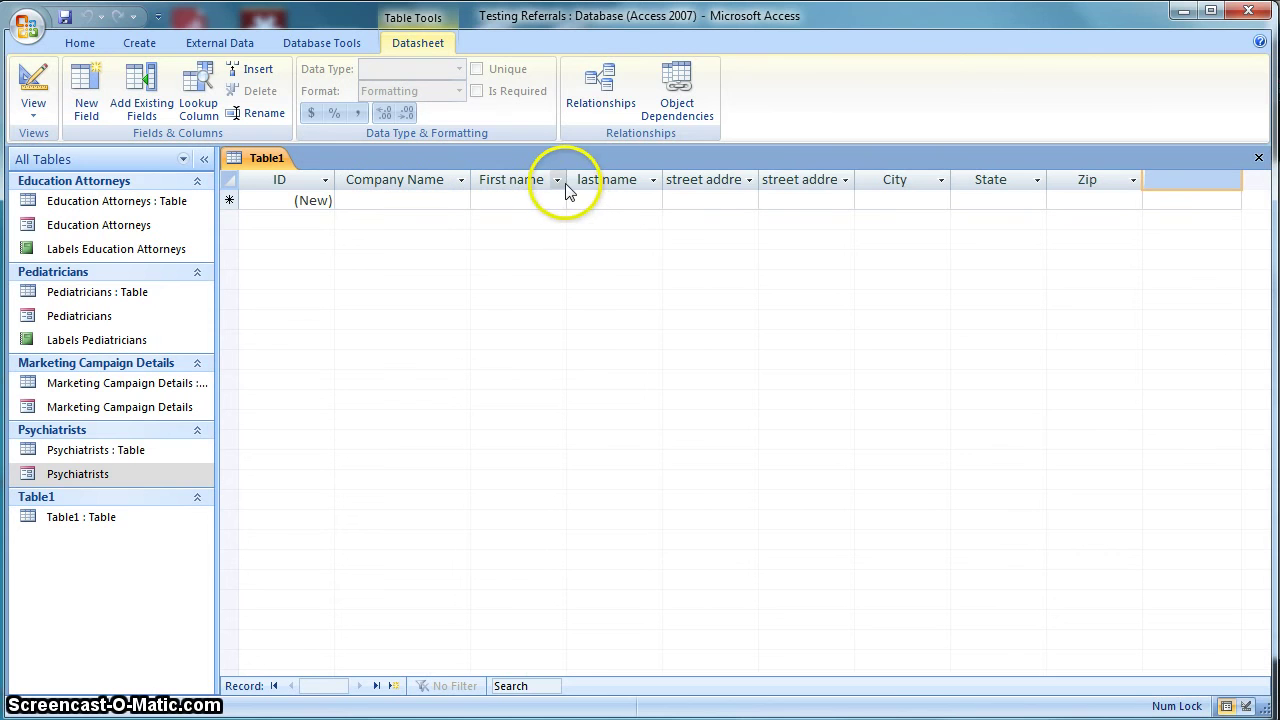
pyautogui.moveTo(757, 189); pyautogui.dragTo(792, 190)
pyautogui.moveTo(887, 184); pyautogui.dragTo(915, 186)
pyautogui.click(871, 249)
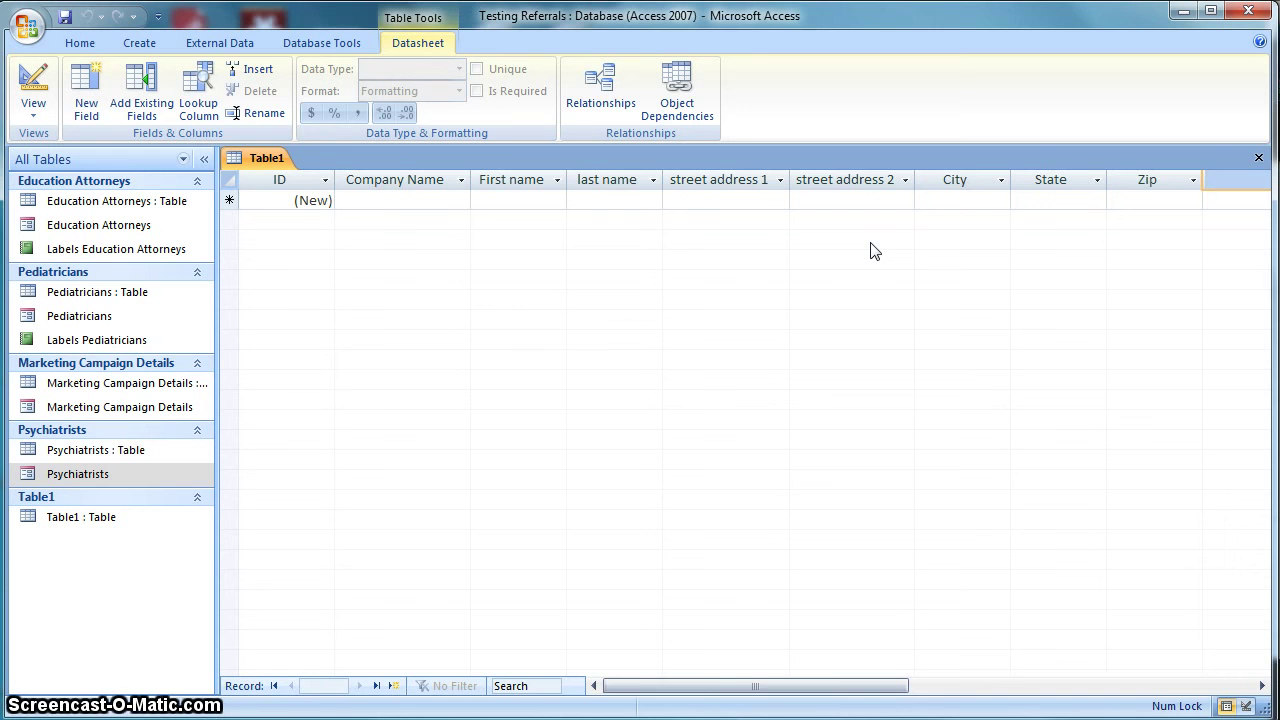
# Add a new field named Greeting to Table1.
pyautogui.write('Greeting')
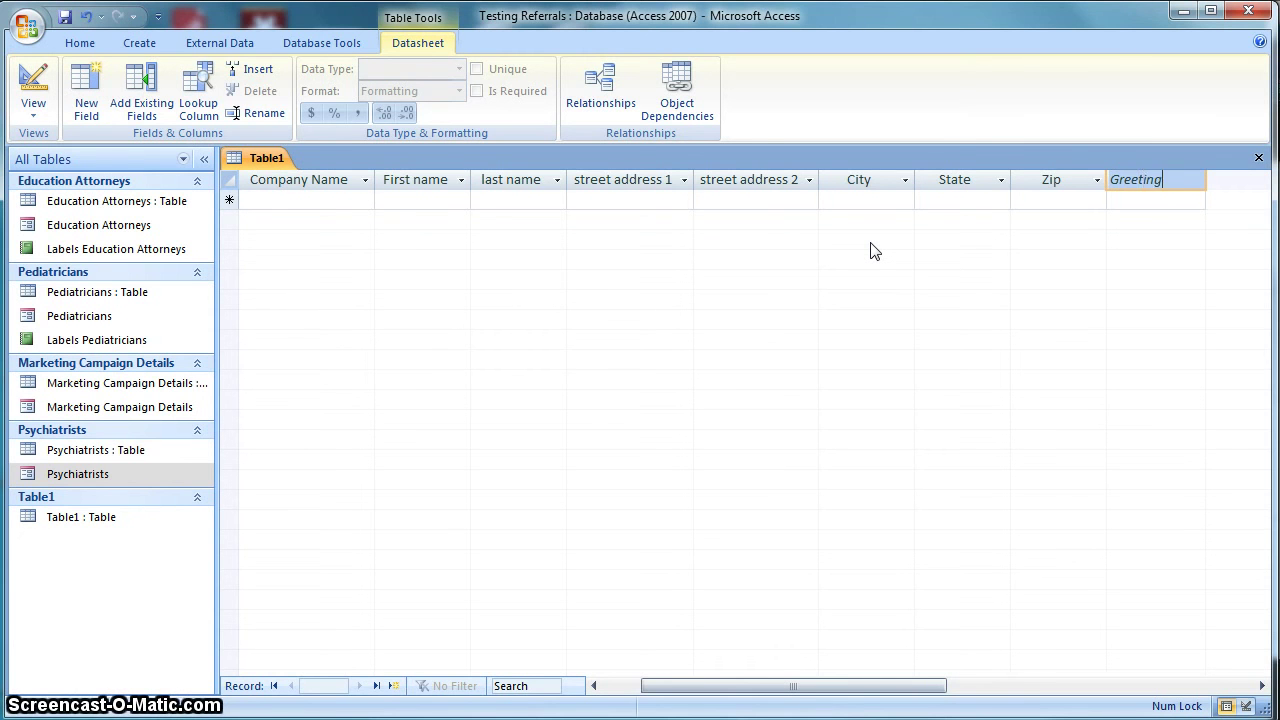
pyautogui.press('BackSpace')
pyautogui.press('BackSpace')
pyautogui.press('BackSpace')
pyautogui.press('BackSpace')
pyautogui.press('BackSpace')
pyautogui.press('Return')
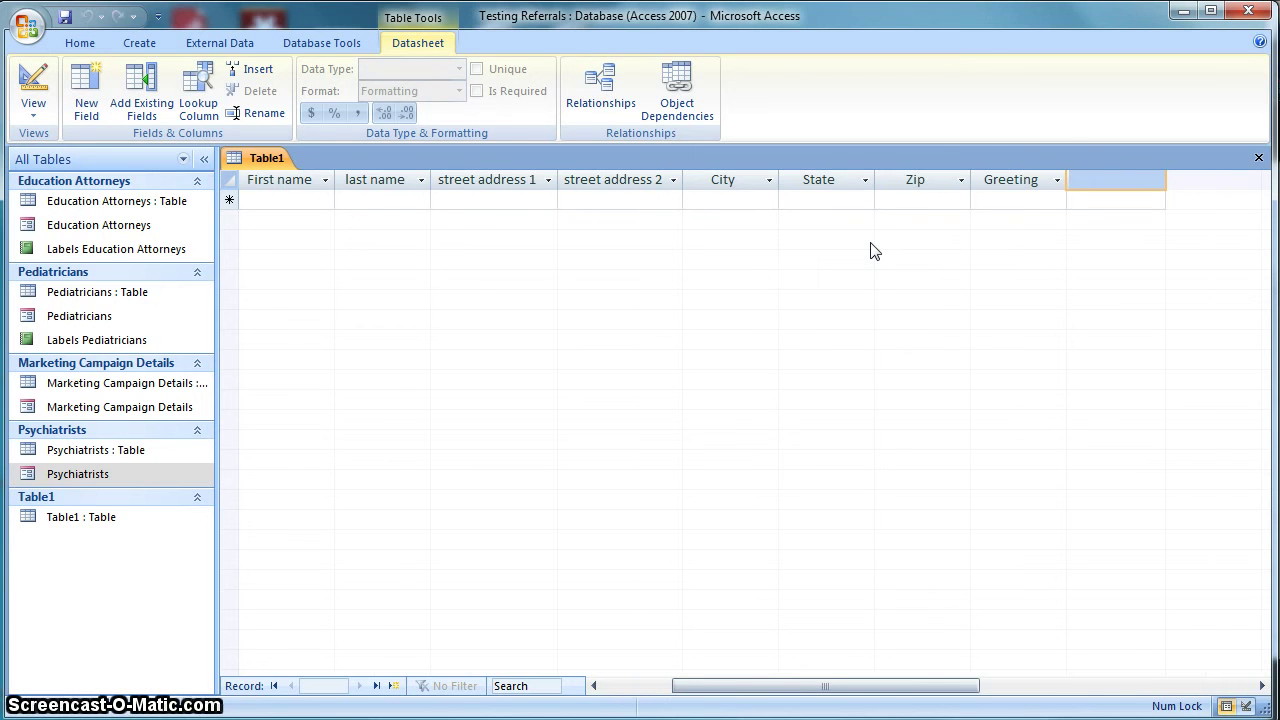
# Move the Greeting column between Company Name and First name.
pyautogui.click(1012, 180)
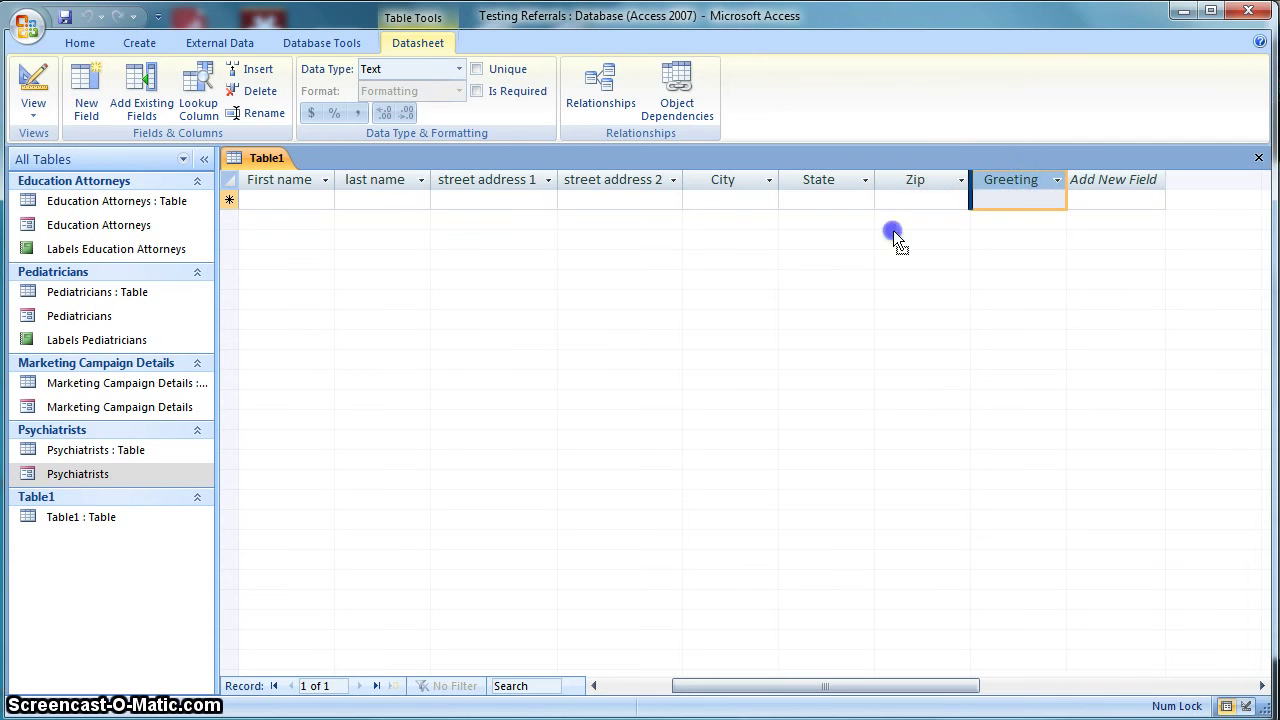
pyautogui.moveTo(420, 232); pyautogui.dragTo(265, 224)
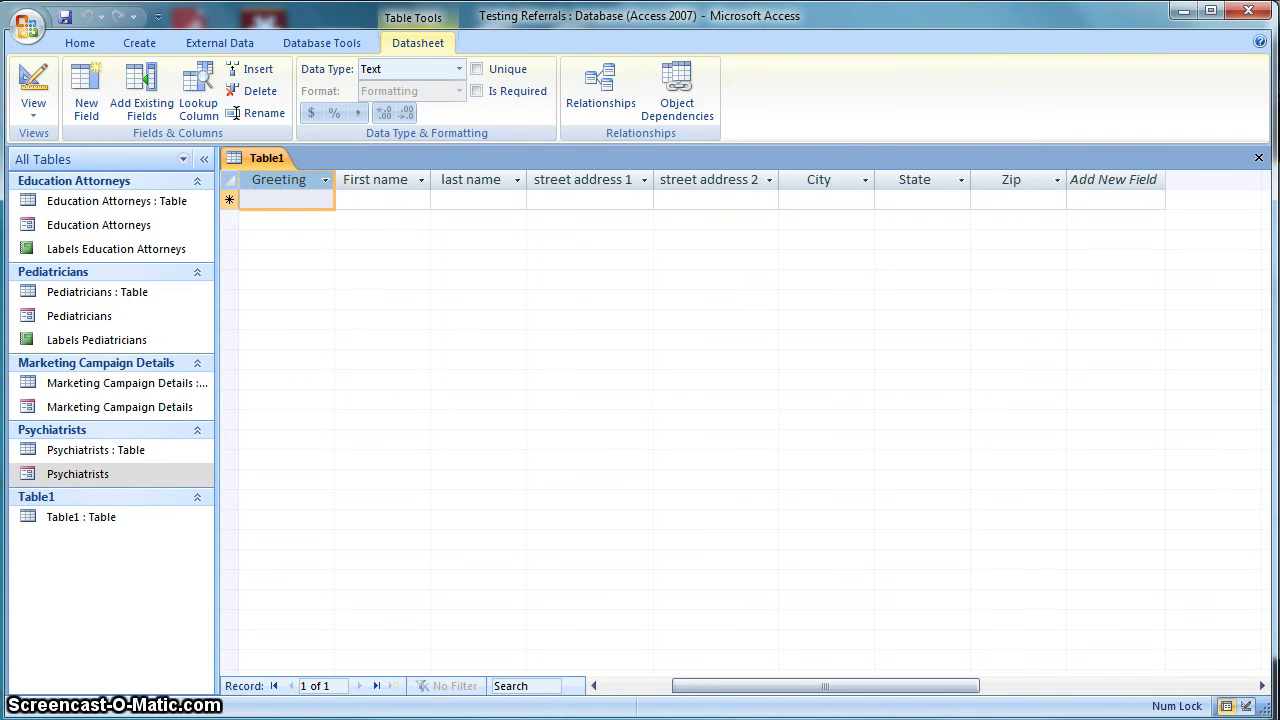
pyautogui.moveTo(830, 684); pyautogui.dragTo(700, 684)
pyautogui.click(500, 196)
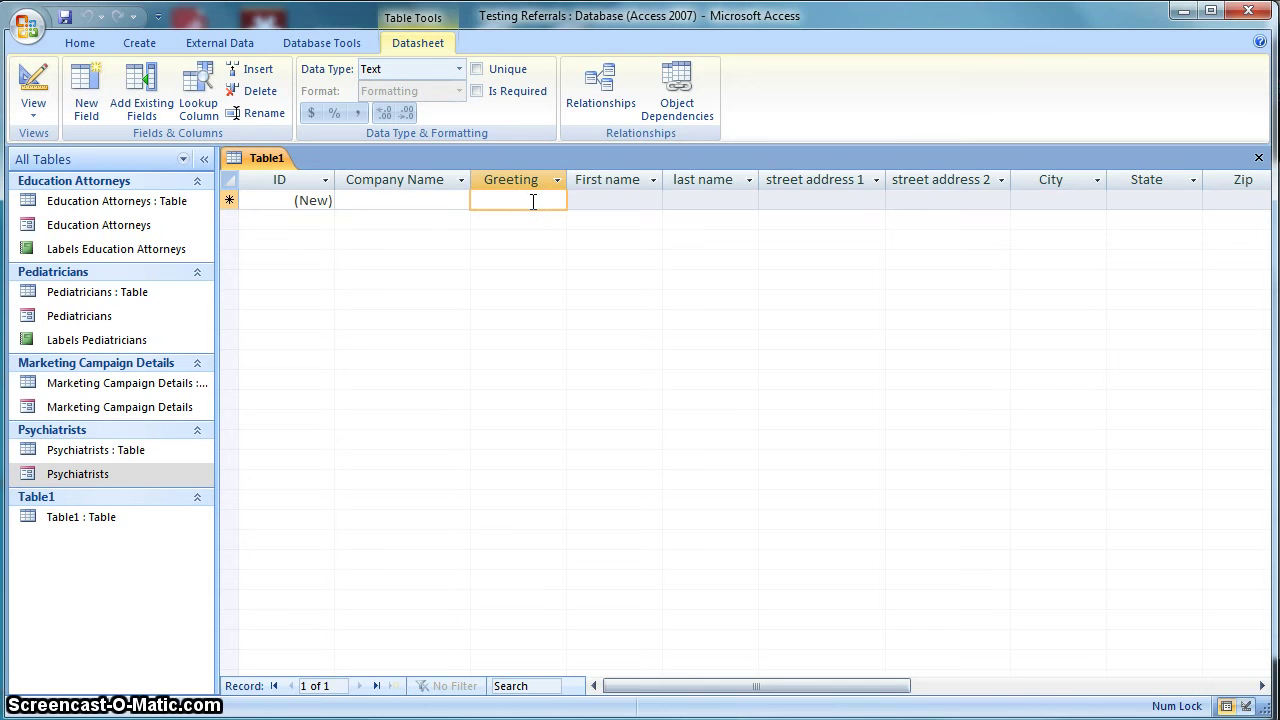
pyautogui.click(516, 201)
pyautogui.click(527, 206)
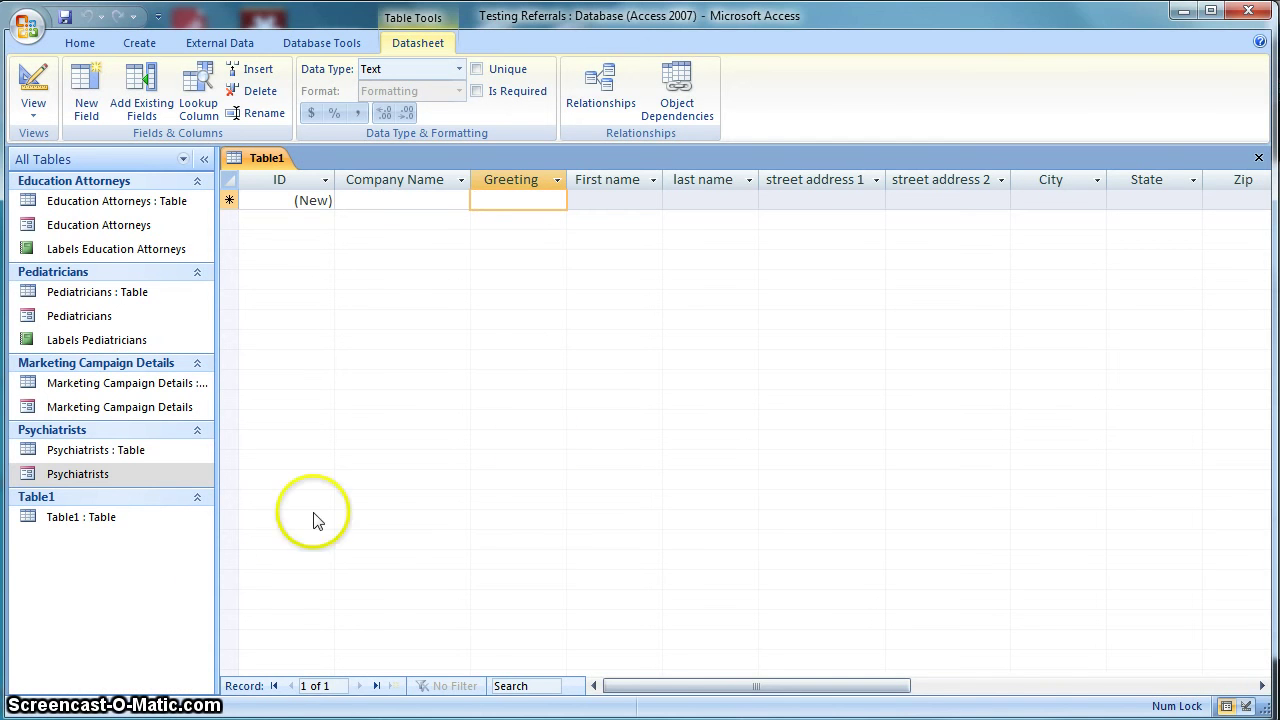
# Paste the copied Barton, Chester County and Kumon consultant records into Table1.
pyautogui.hotkey('ctrl', 'v')
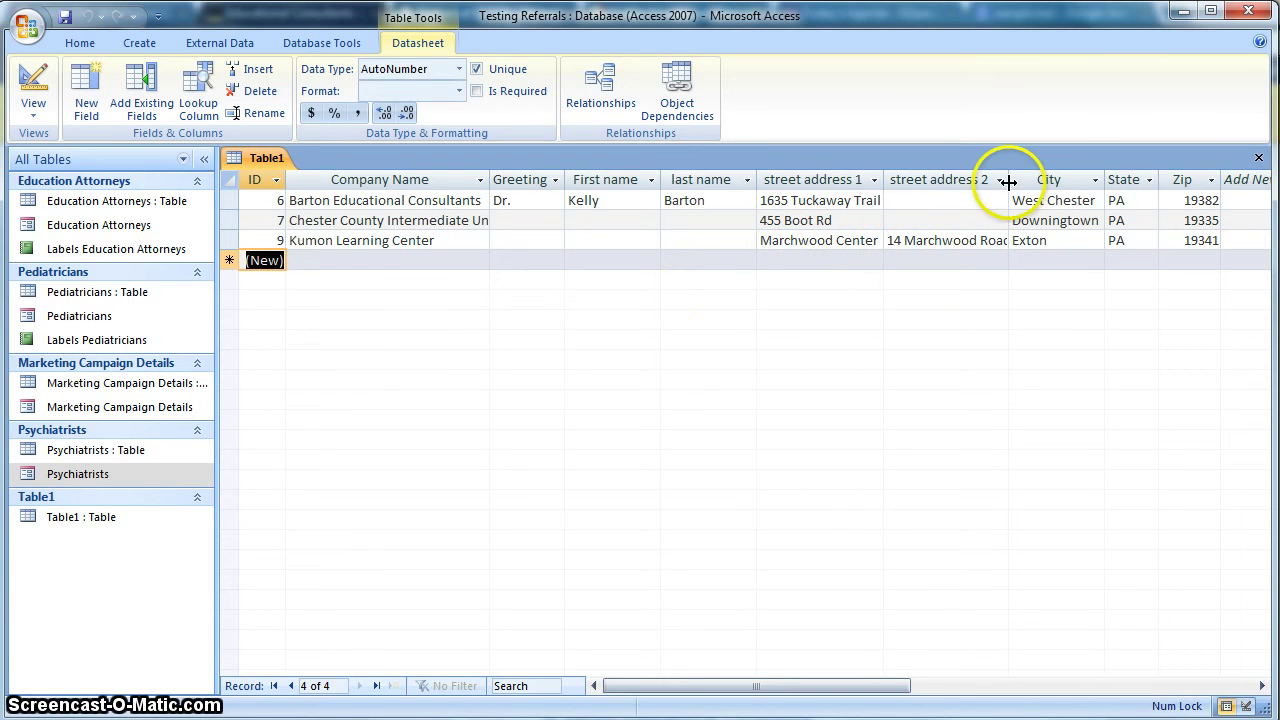
# Auto-fit the street address and Company Name columns so entries like Chester County Intermediate Unit show fully.
pyautogui.moveTo(1008, 180); pyautogui.dragTo(1026, 185)
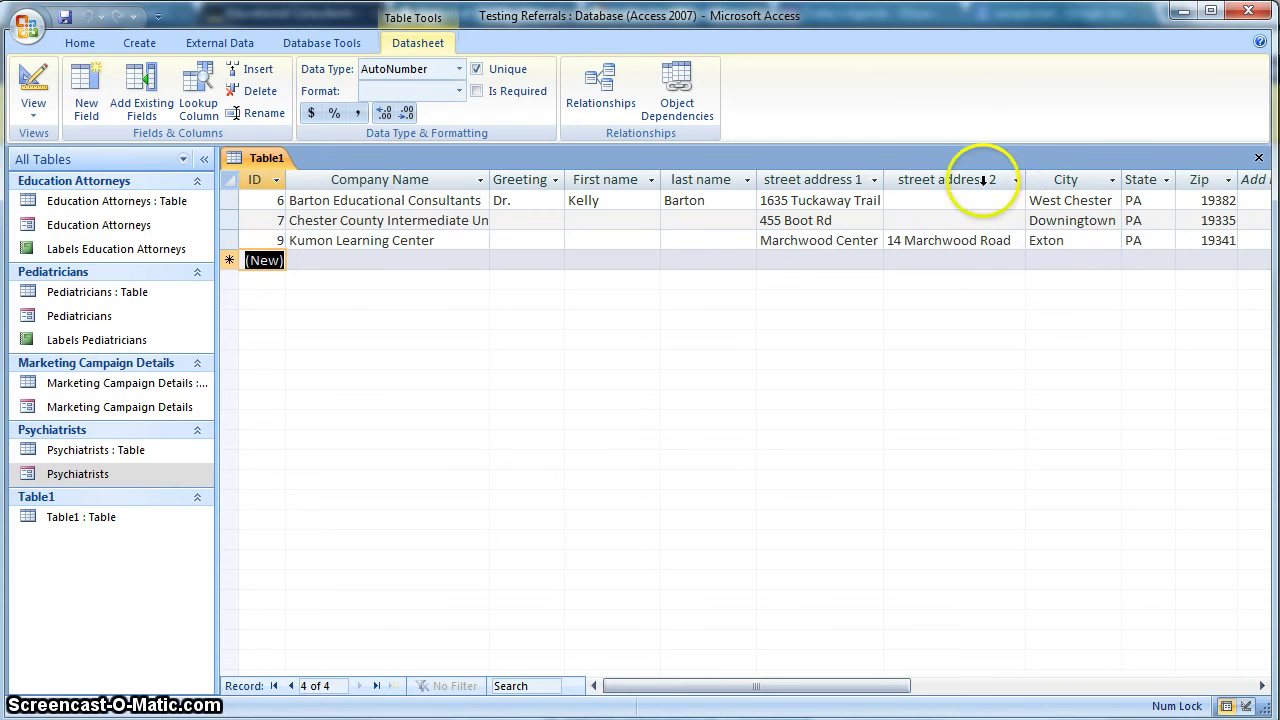
pyautogui.doubleClick(884, 184)
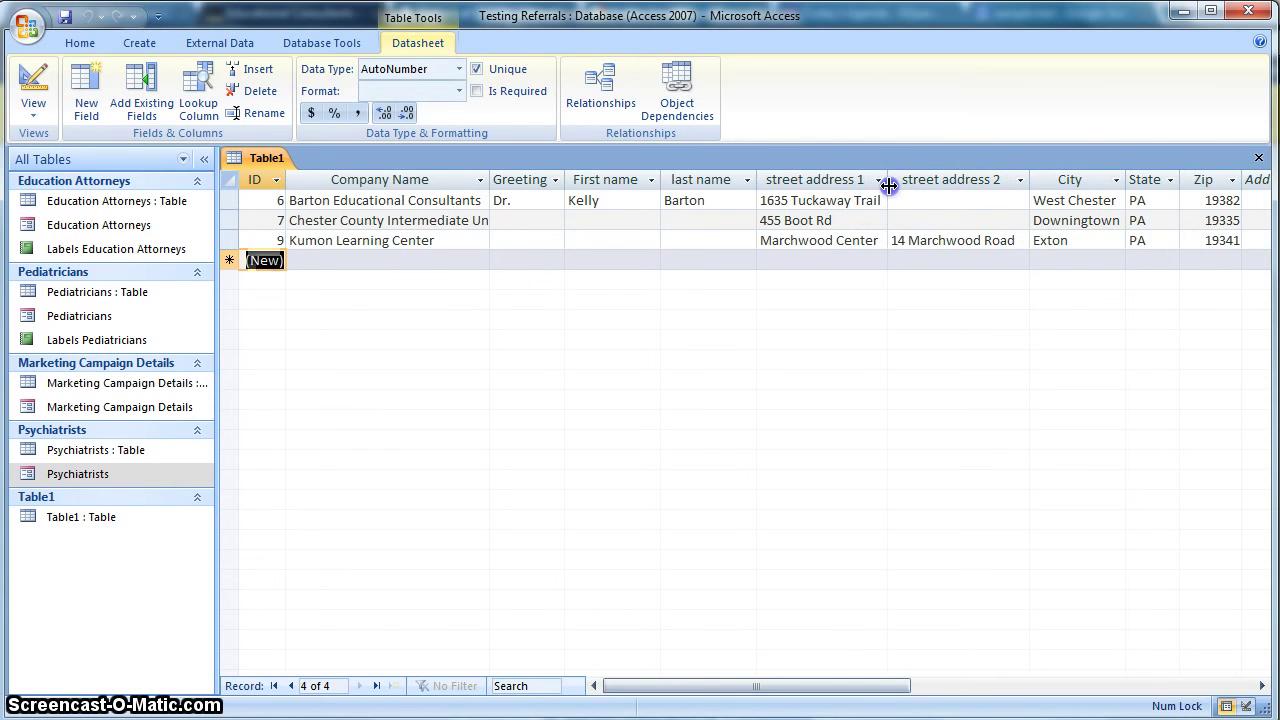
pyautogui.click(481, 180)
pyautogui.click(462, 340)
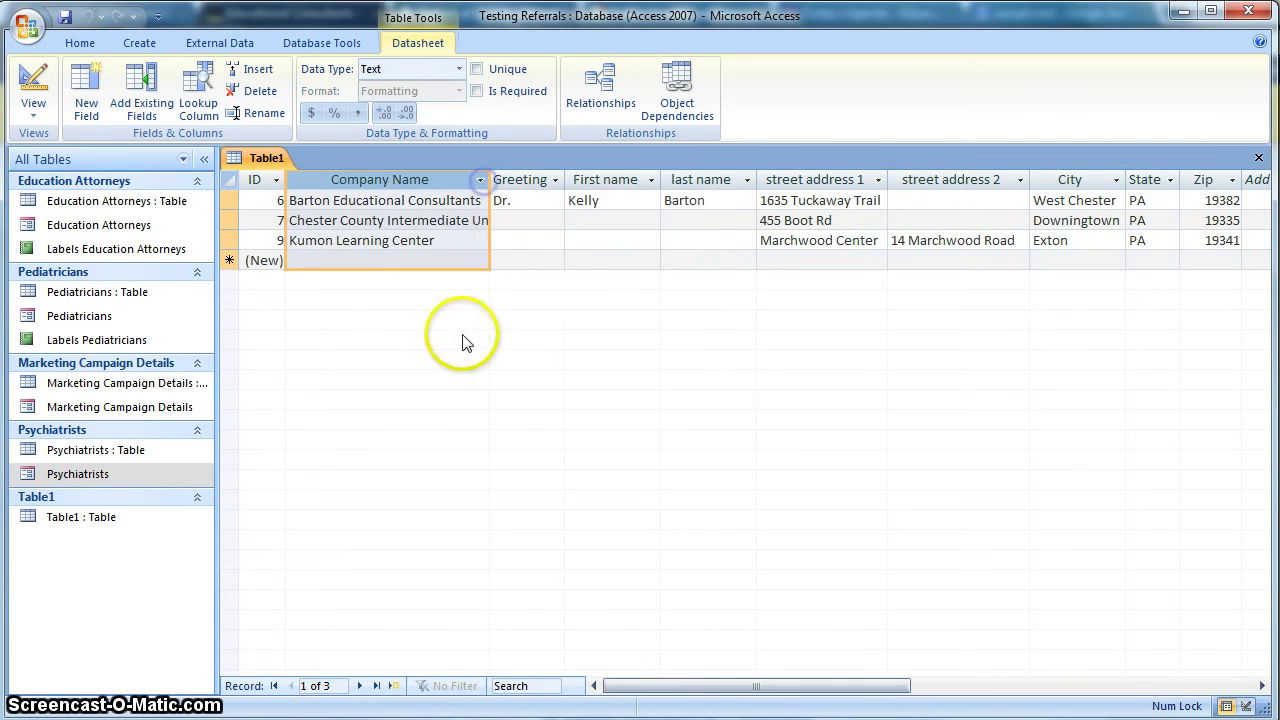
pyautogui.click(489, 182)
pyautogui.moveTo(489, 182); pyautogui.dragTo(491, 181)
pyautogui.doubleClick(491, 181)
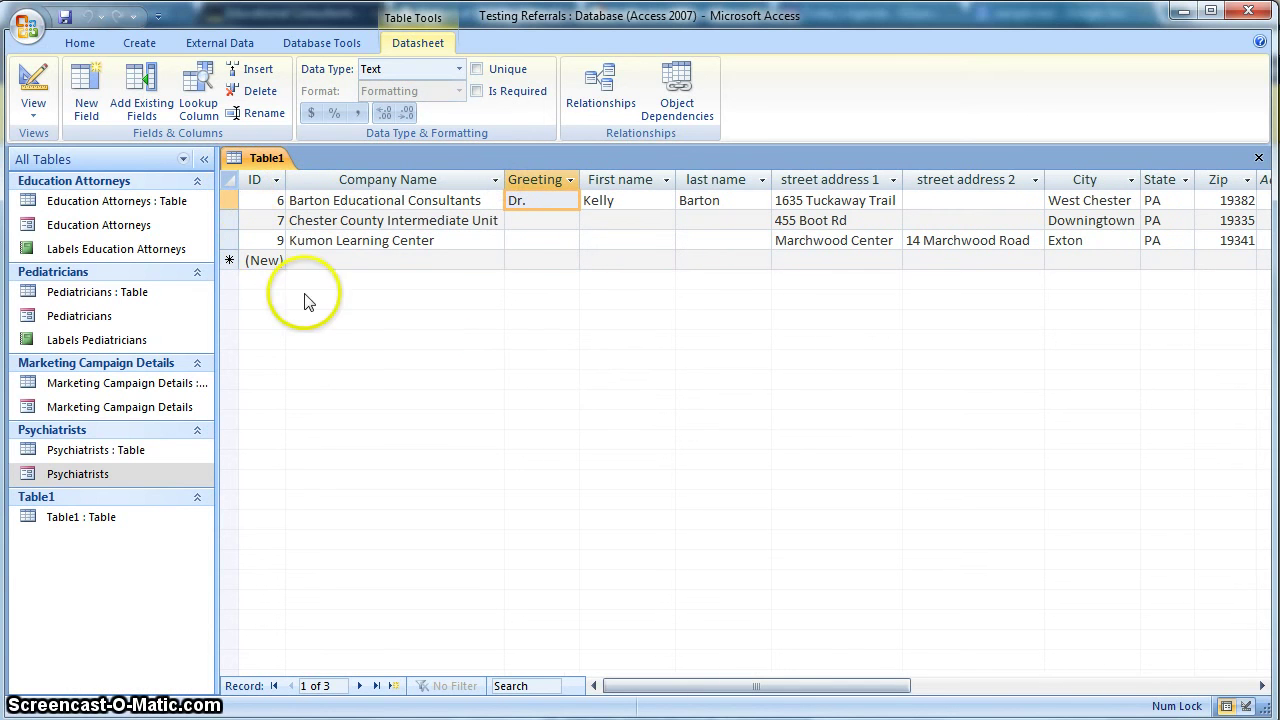
# Hide the ID column so Company Name is the first column shown.
pyautogui.click(334, 262)
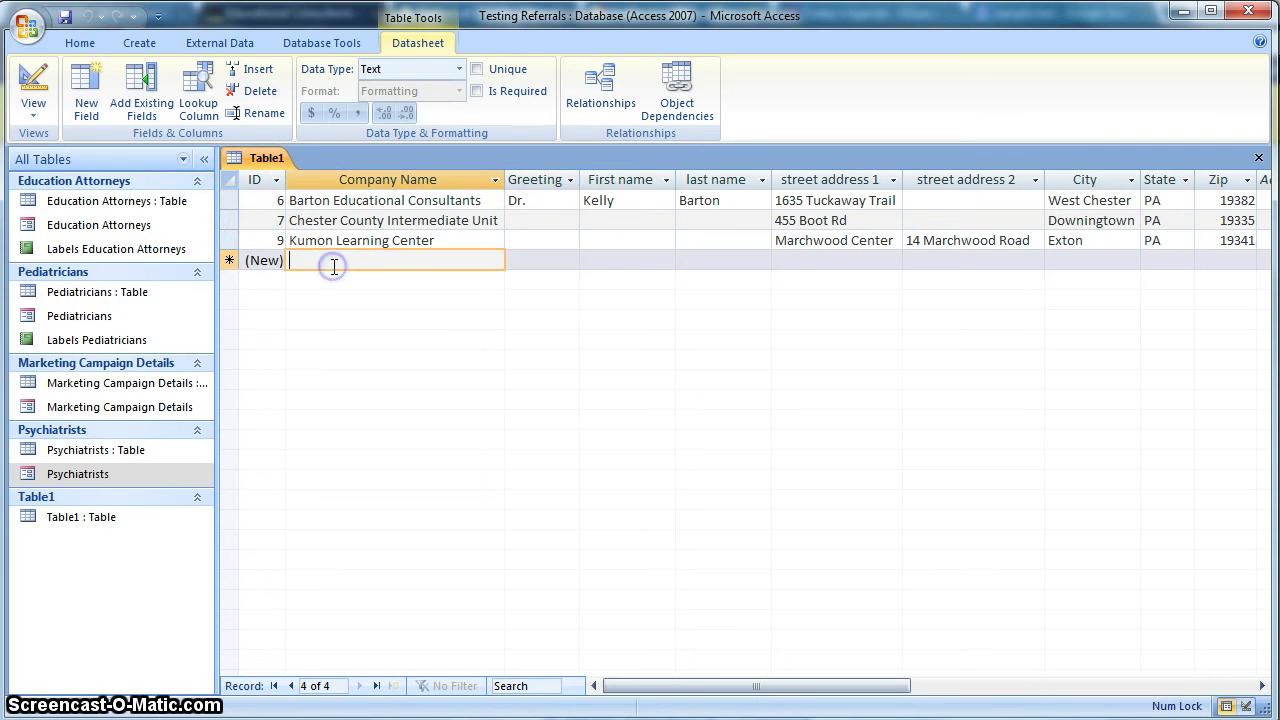
pyautogui.write('f')
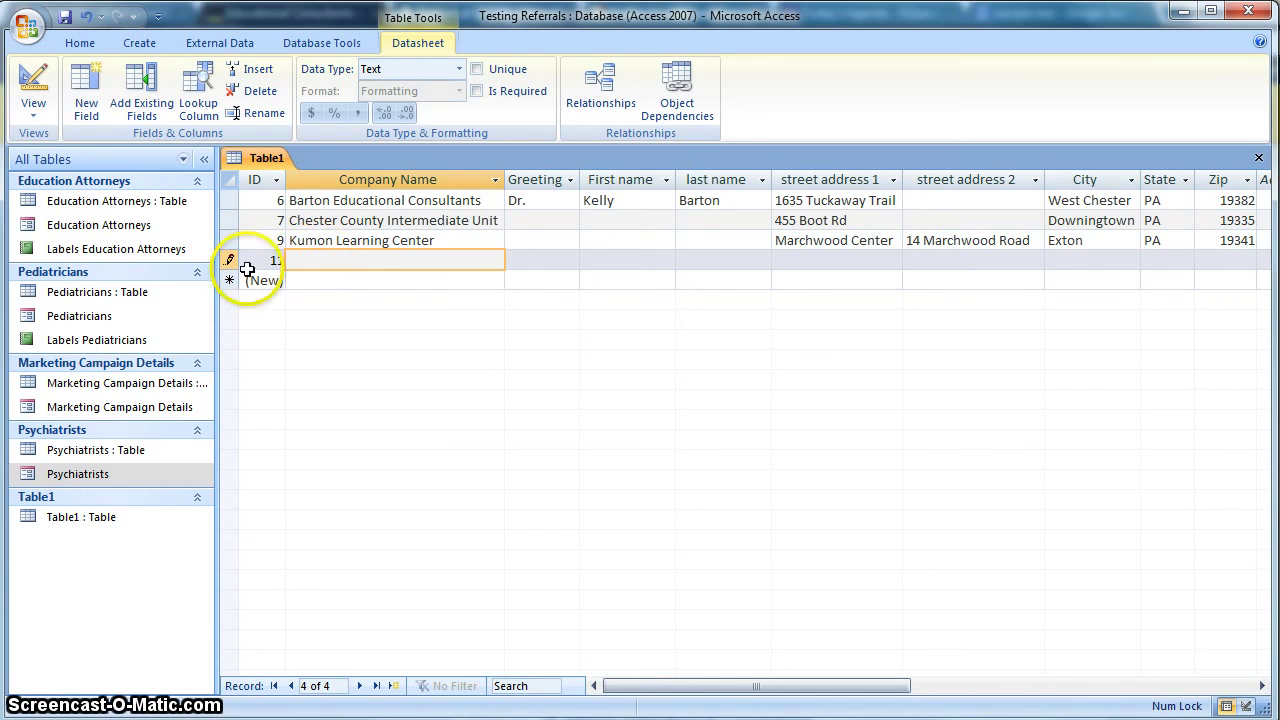
pyautogui.click(337, 263)
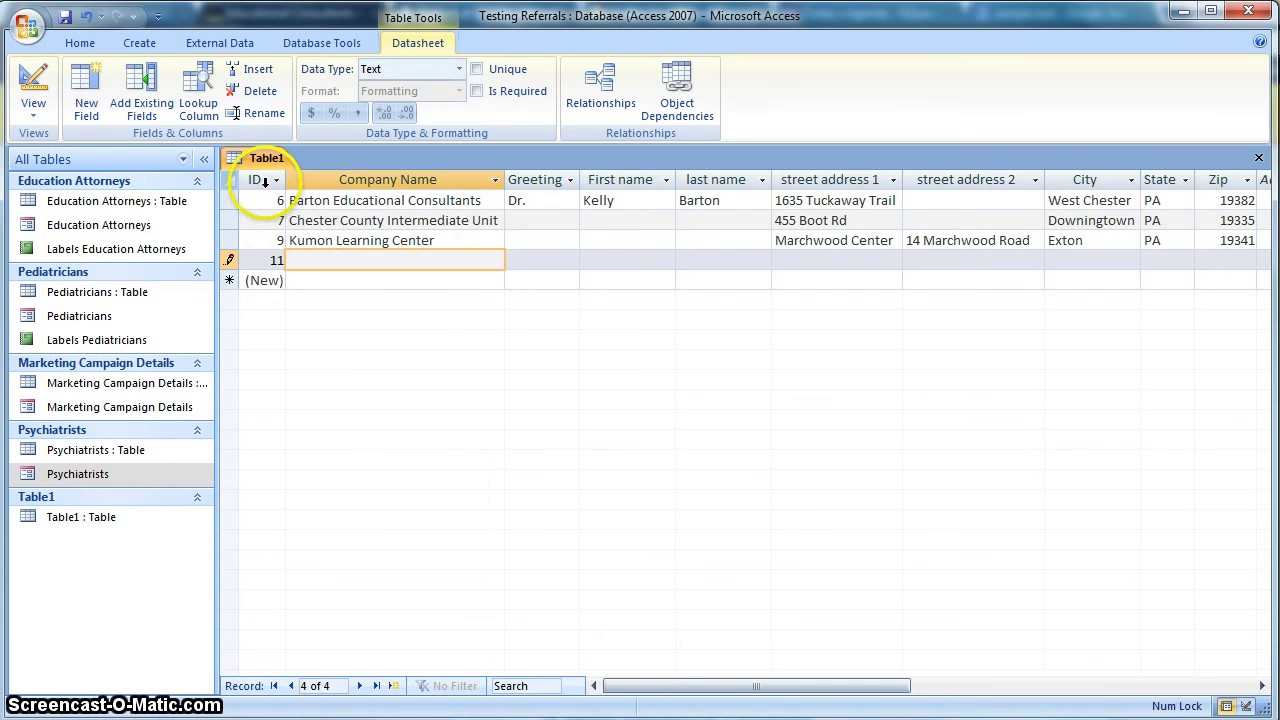
pyautogui.rightClick(267, 184)
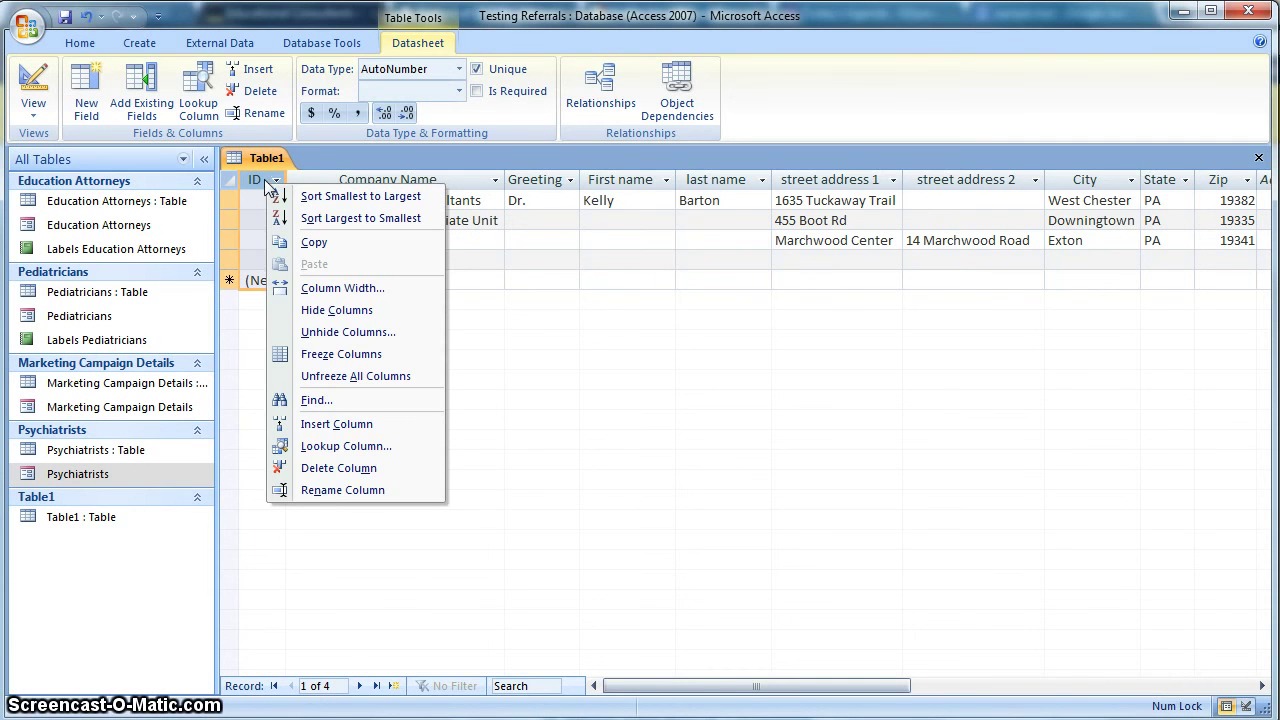
pyautogui.click(335, 311)
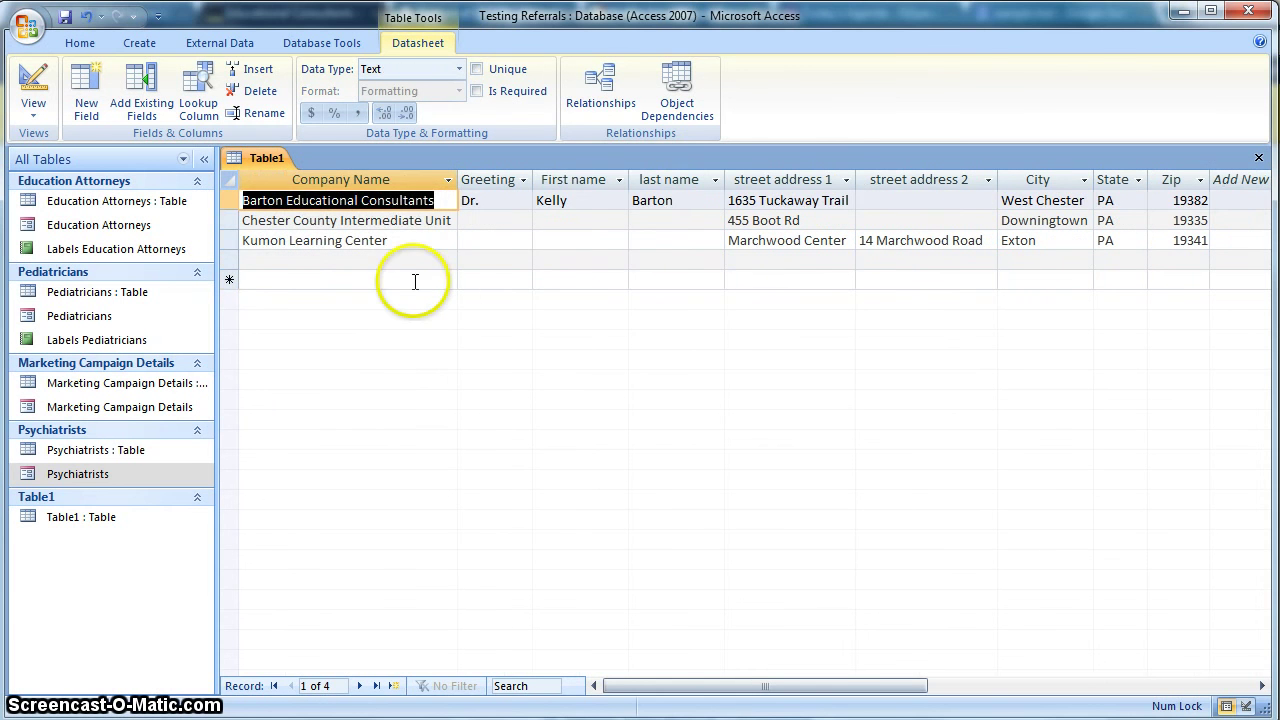
pyautogui.click(411, 257)
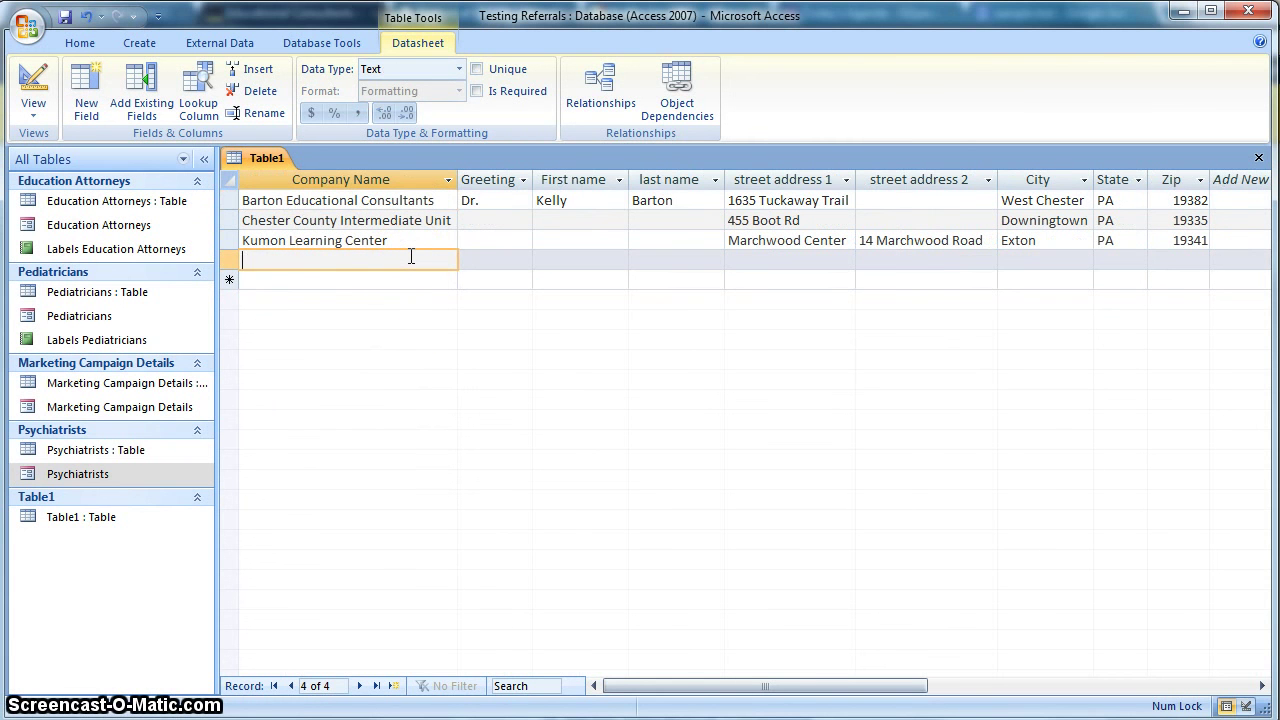
# Close Table1, confirm saving, and name the table Educational Consultants.
pyautogui.click(420, 266)
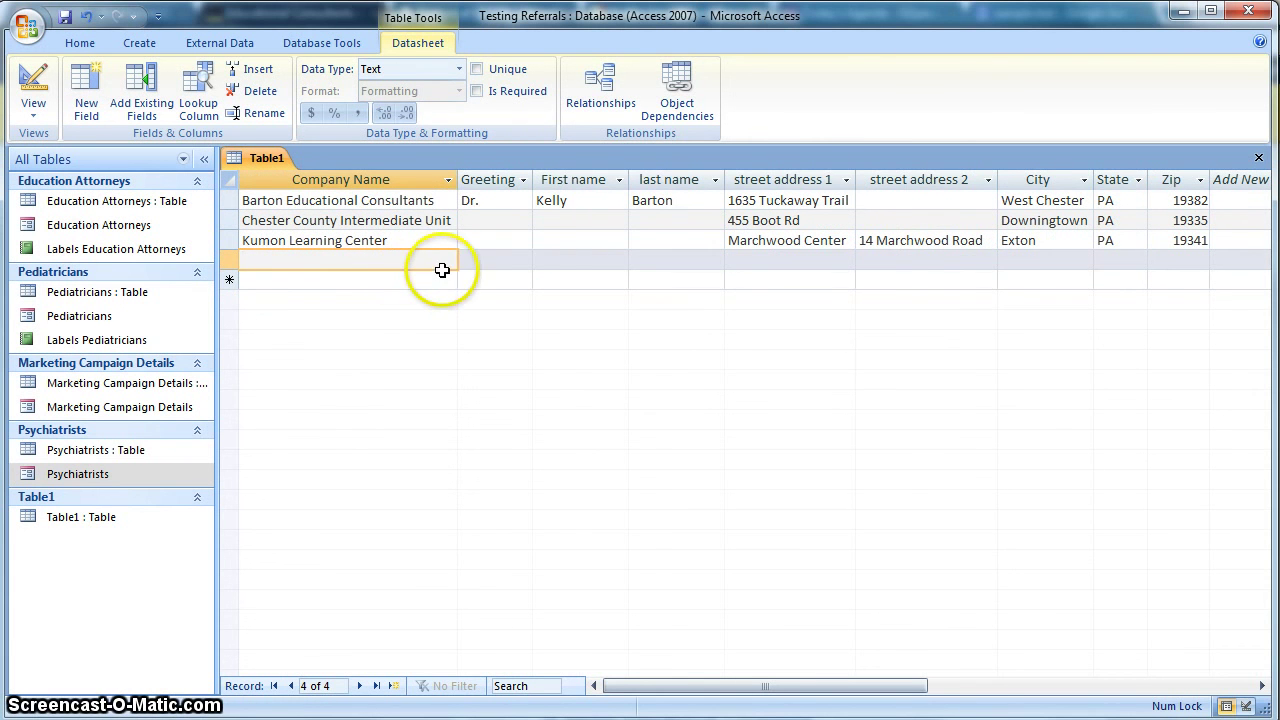
pyautogui.click(1258, 160)
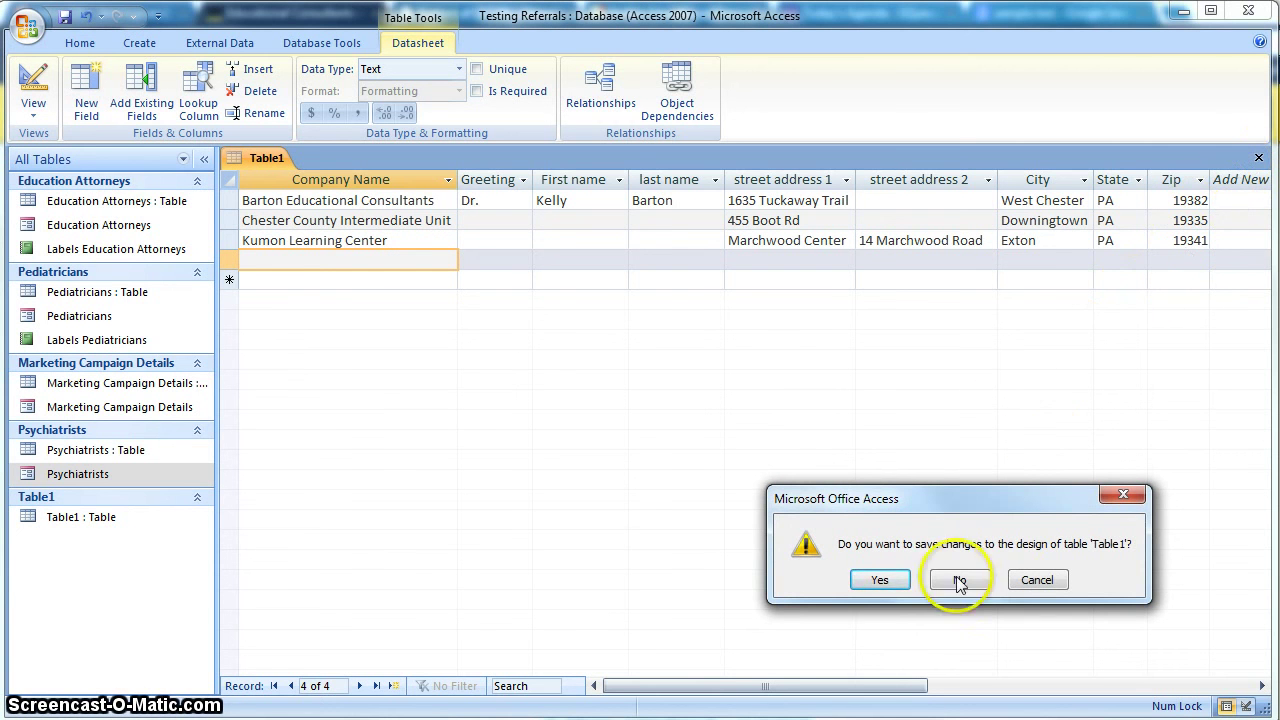
pyautogui.click(887, 583)
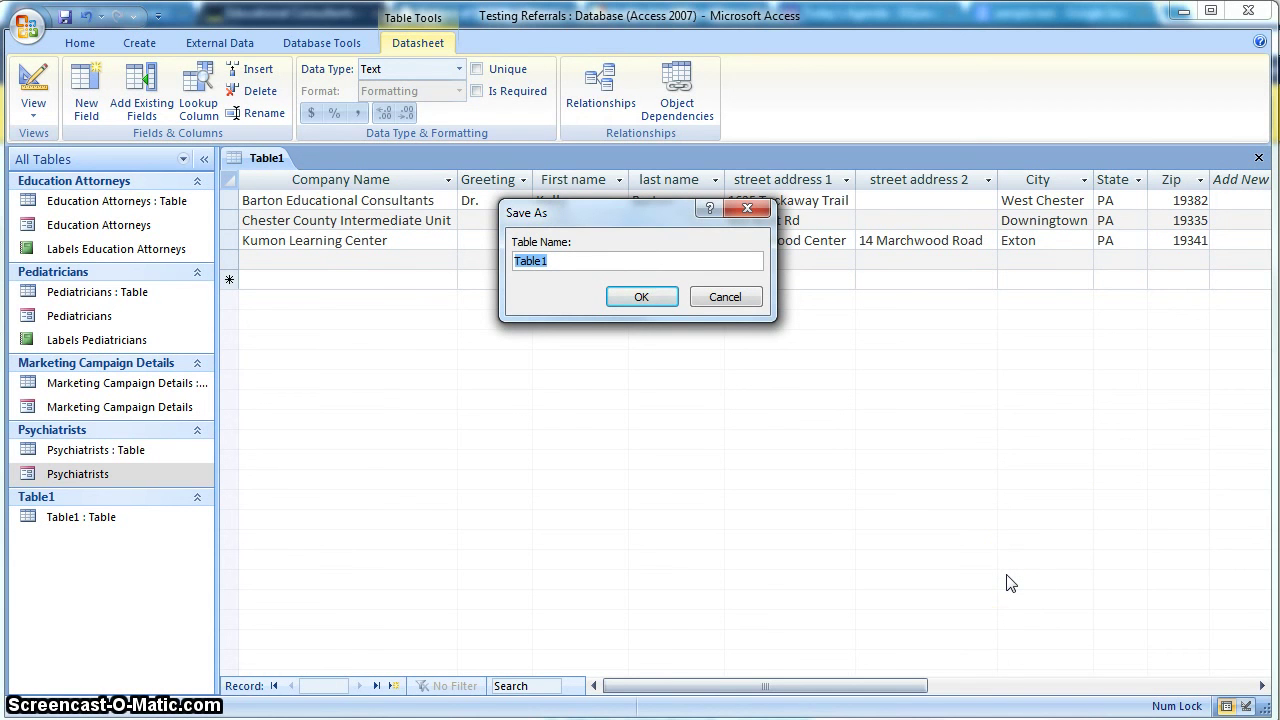
pyautogui.write('Educational Consultants')
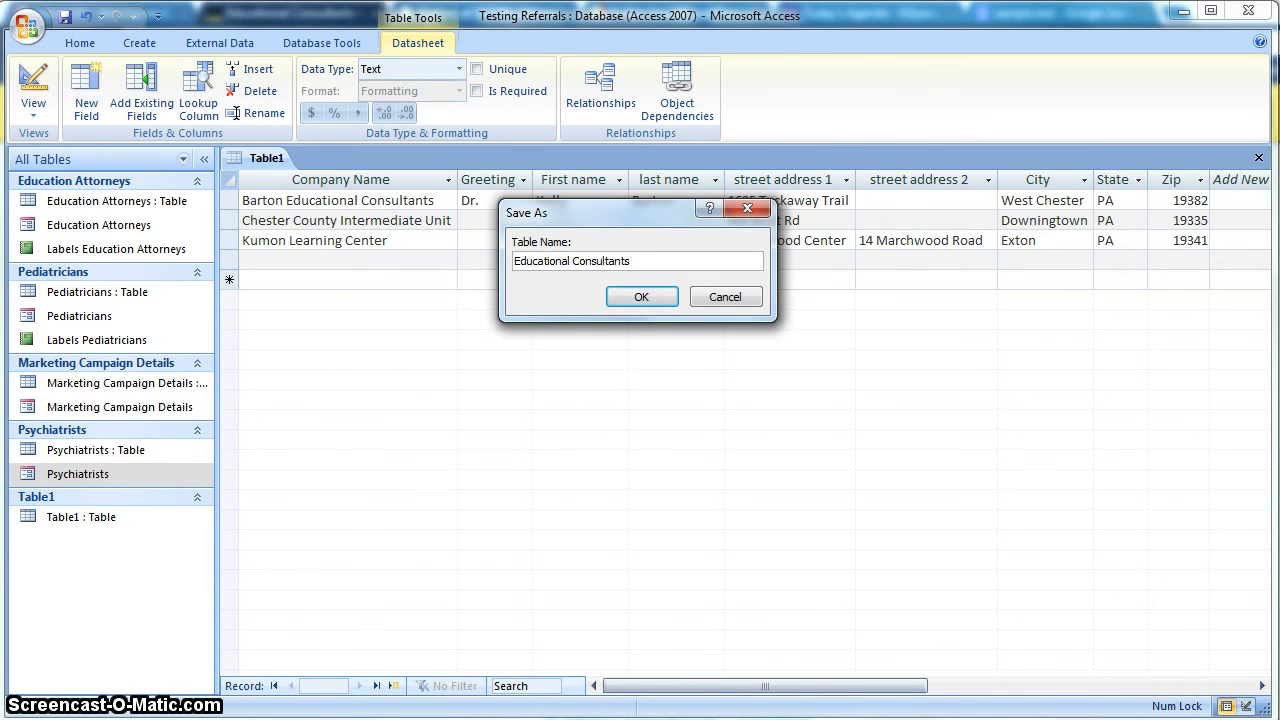
pyautogui.click(640, 296)
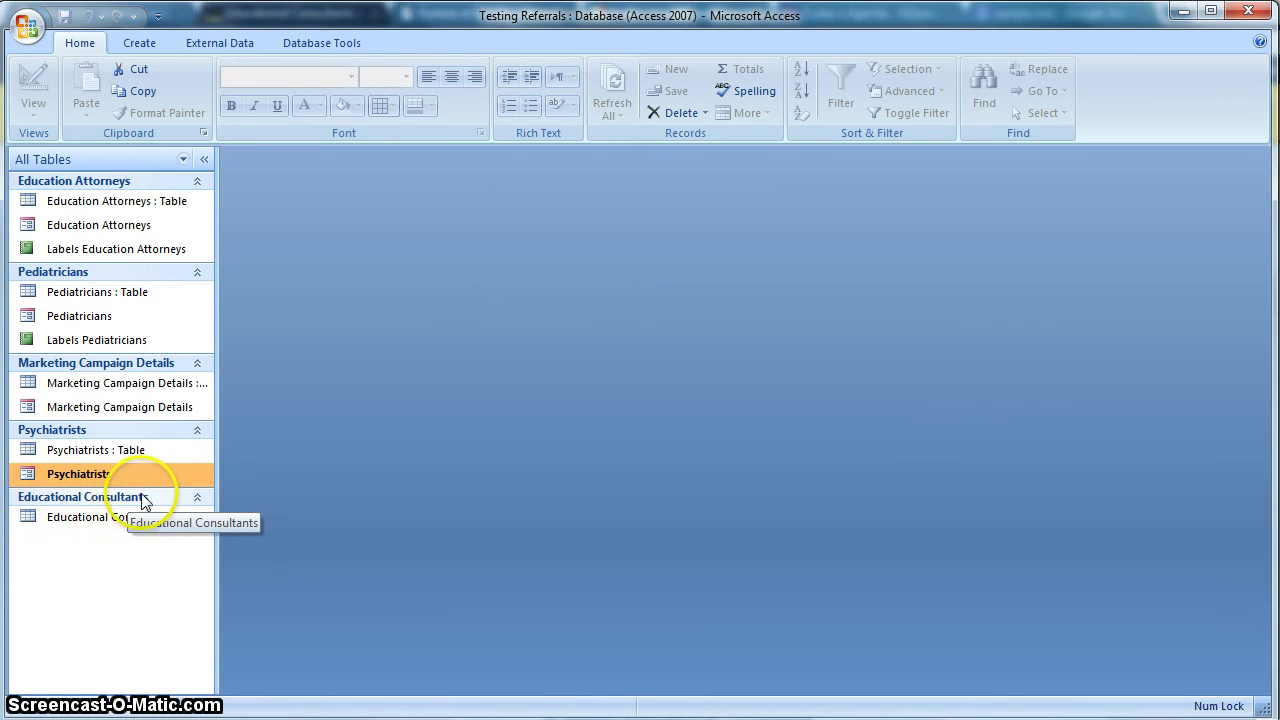
# Open the Educational Consultants table showing its three consultant records.
pyautogui.click(120, 519)
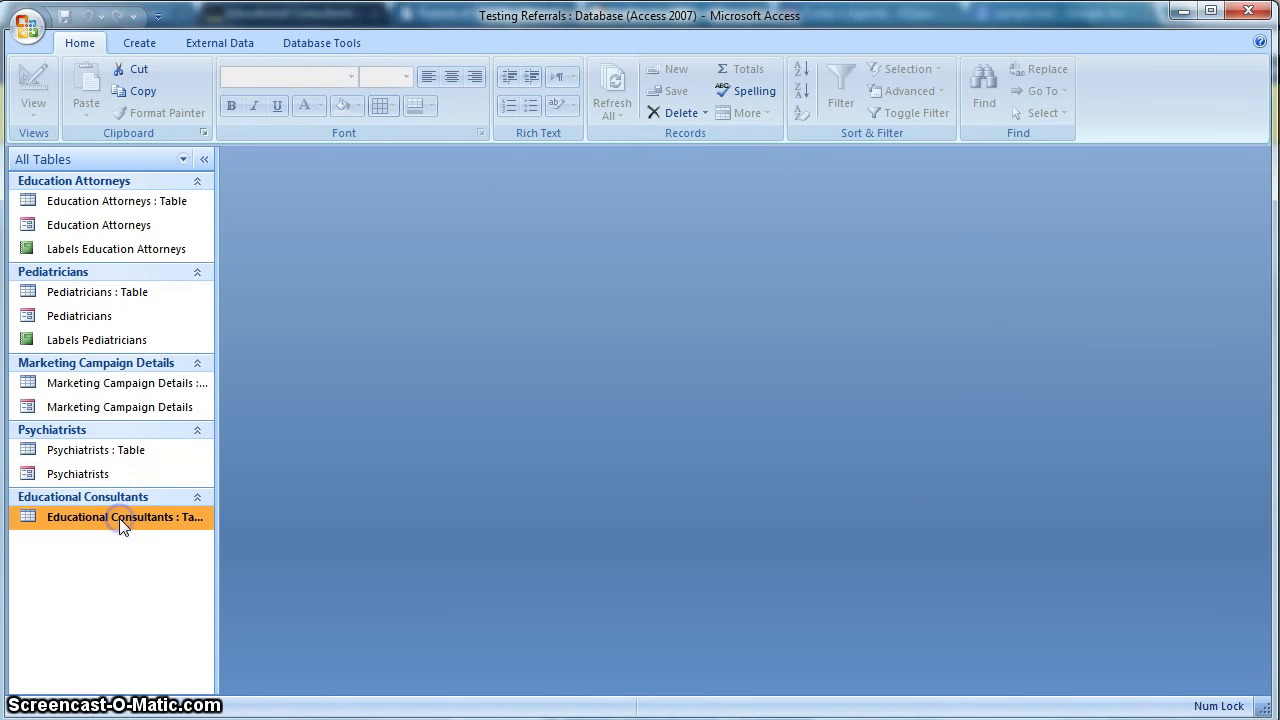
pyautogui.doubleClick(89, 524)
pyautogui.click(324, 265)
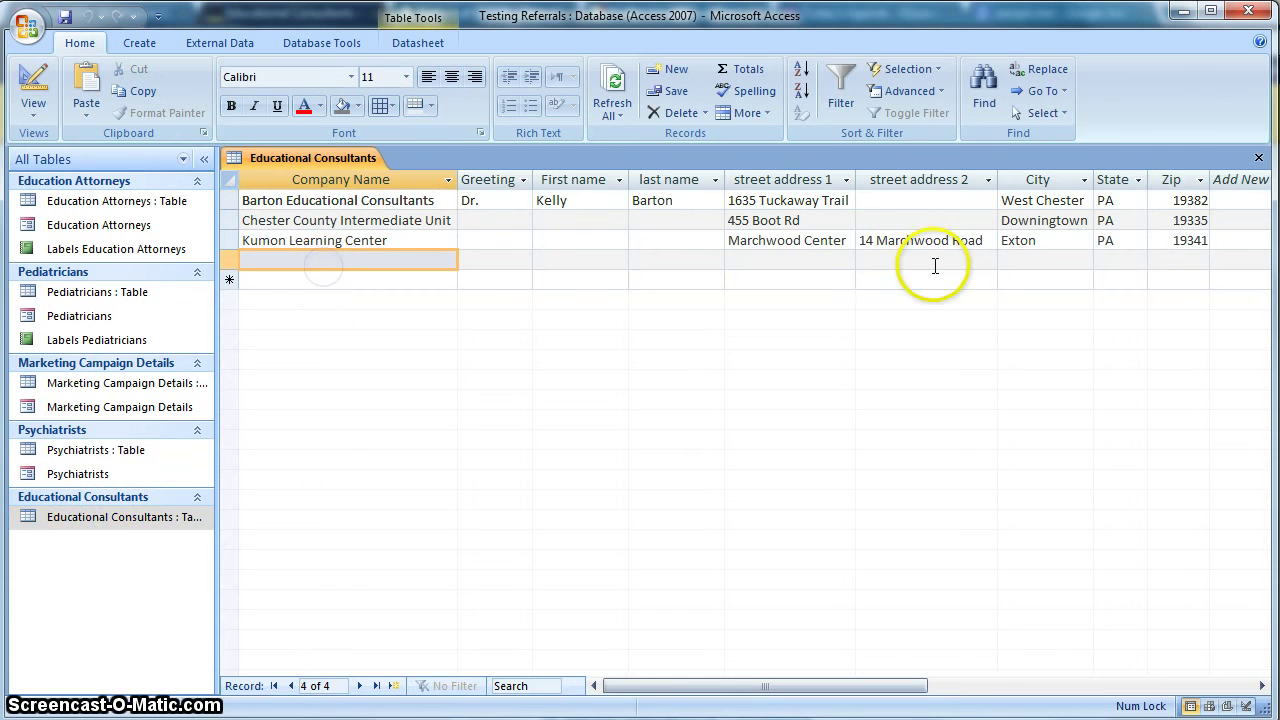
# Open the Psychiatrists and Pediatricians tables briefly, then close both.
pyautogui.doubleClick(60, 452)
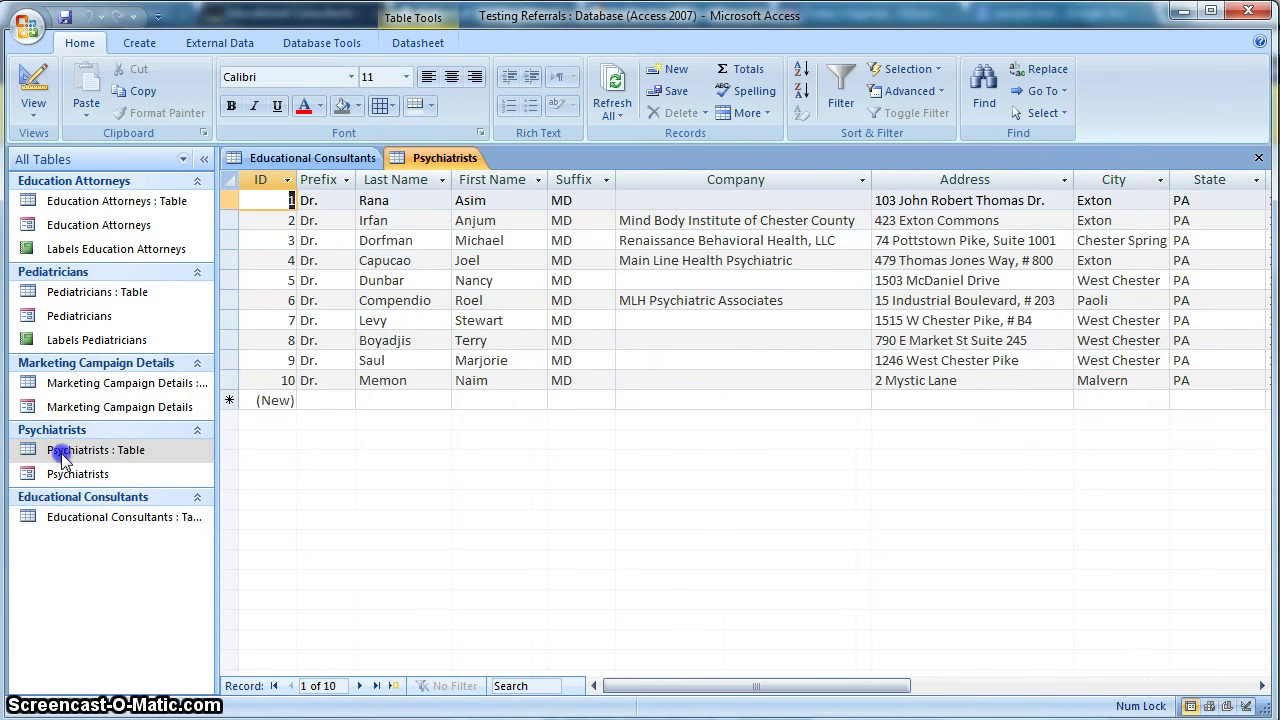
pyautogui.doubleClick(88, 291)
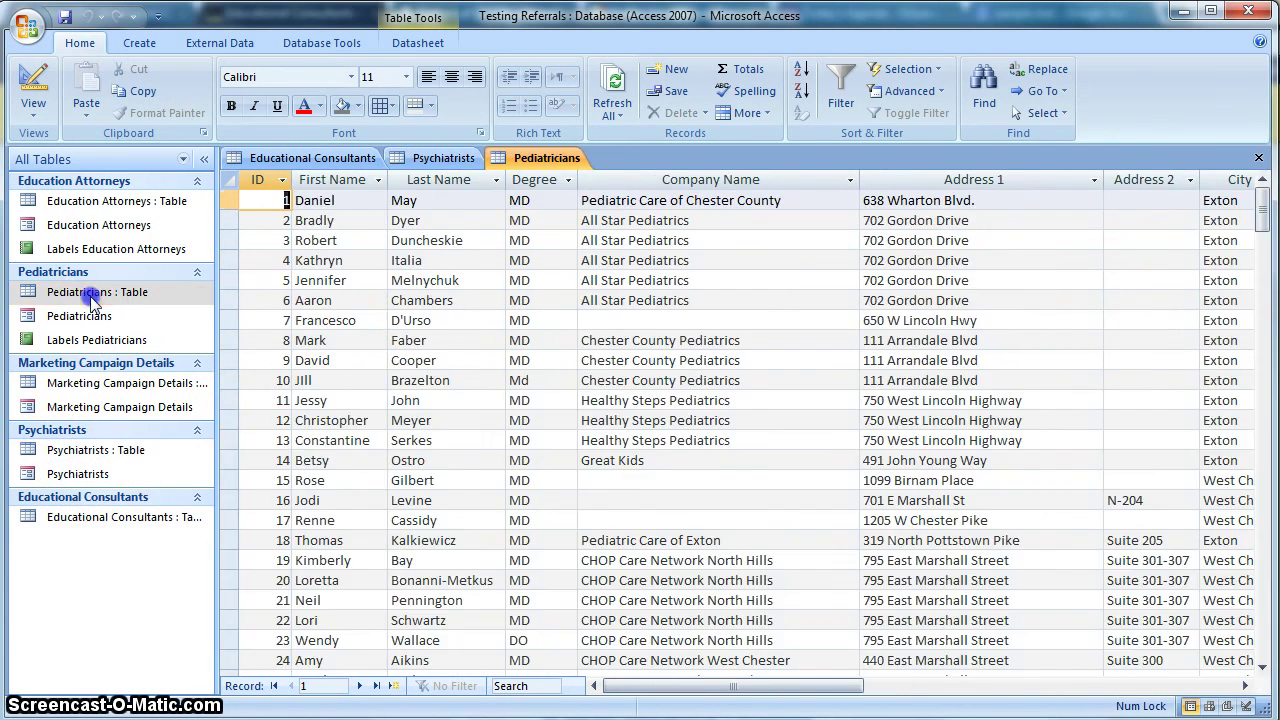
pyautogui.click(1259, 158)
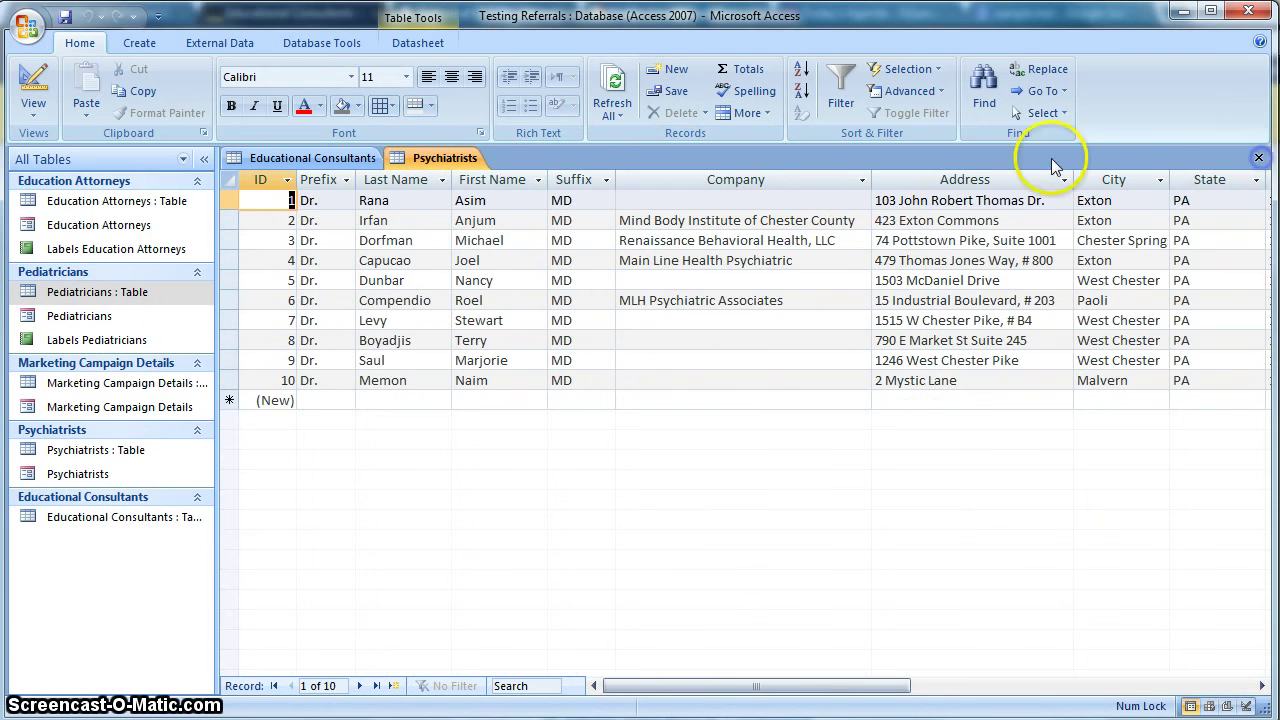
pyautogui.click(1259, 158)
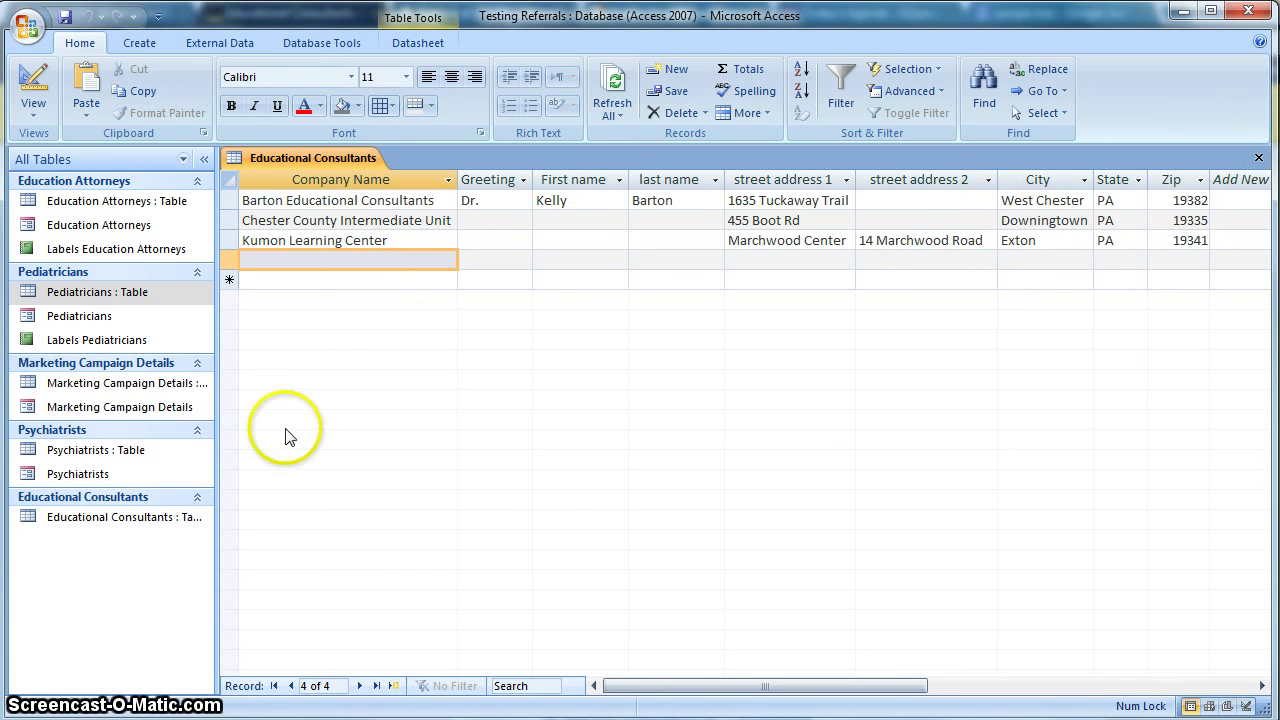
# Start Educational Consultants labels on Avery USA 8160 sheet-feed, keeping the default Arial 8 font.
pyautogui.click(83, 520)
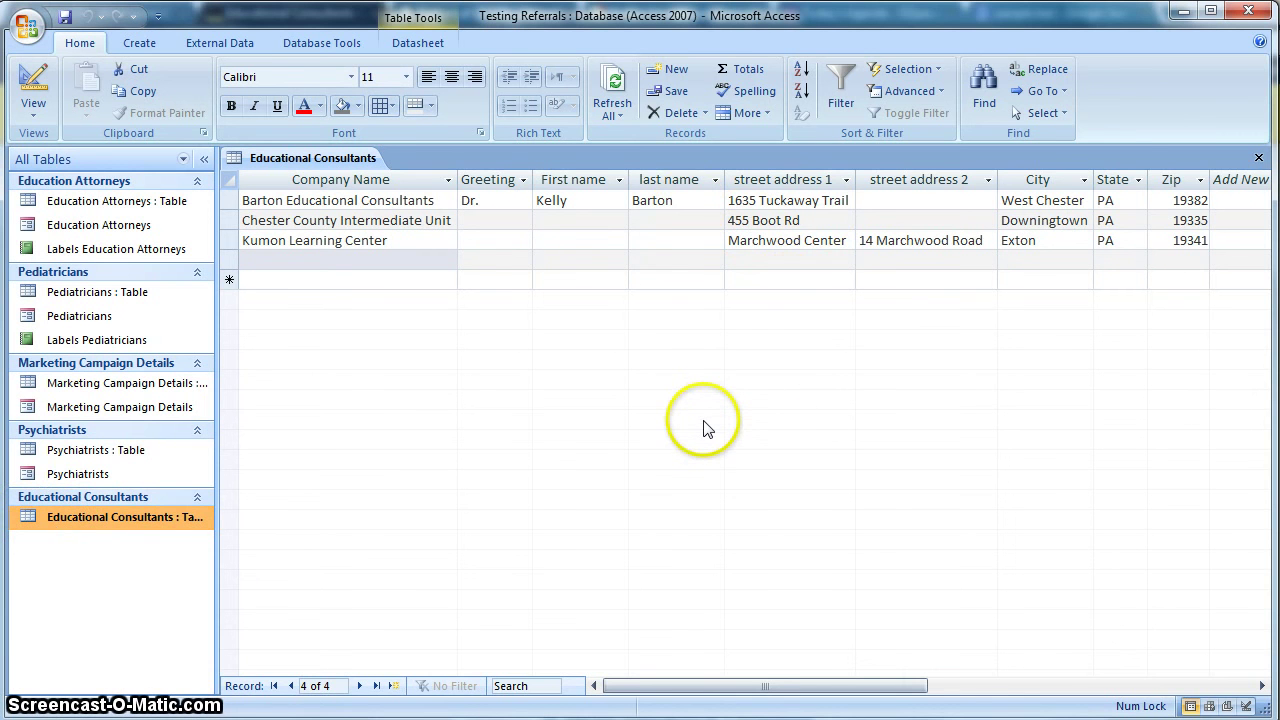
pyautogui.click(125, 52)
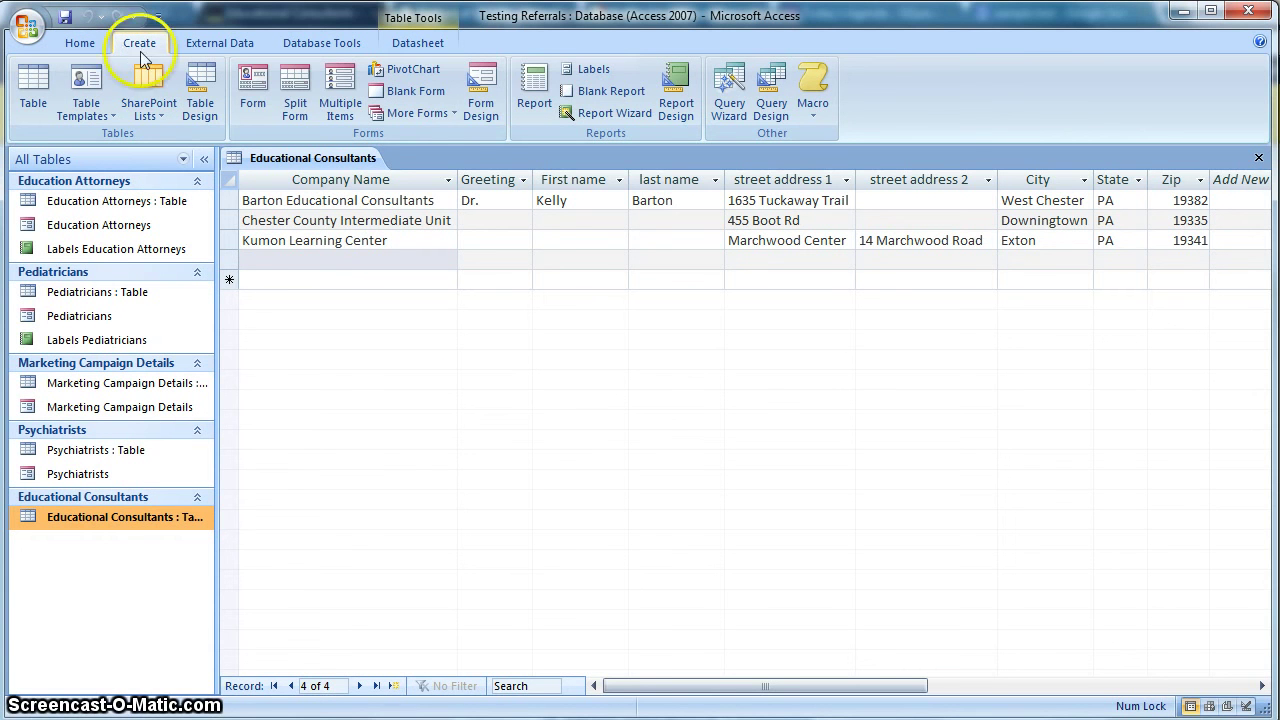
pyautogui.click(593, 70)
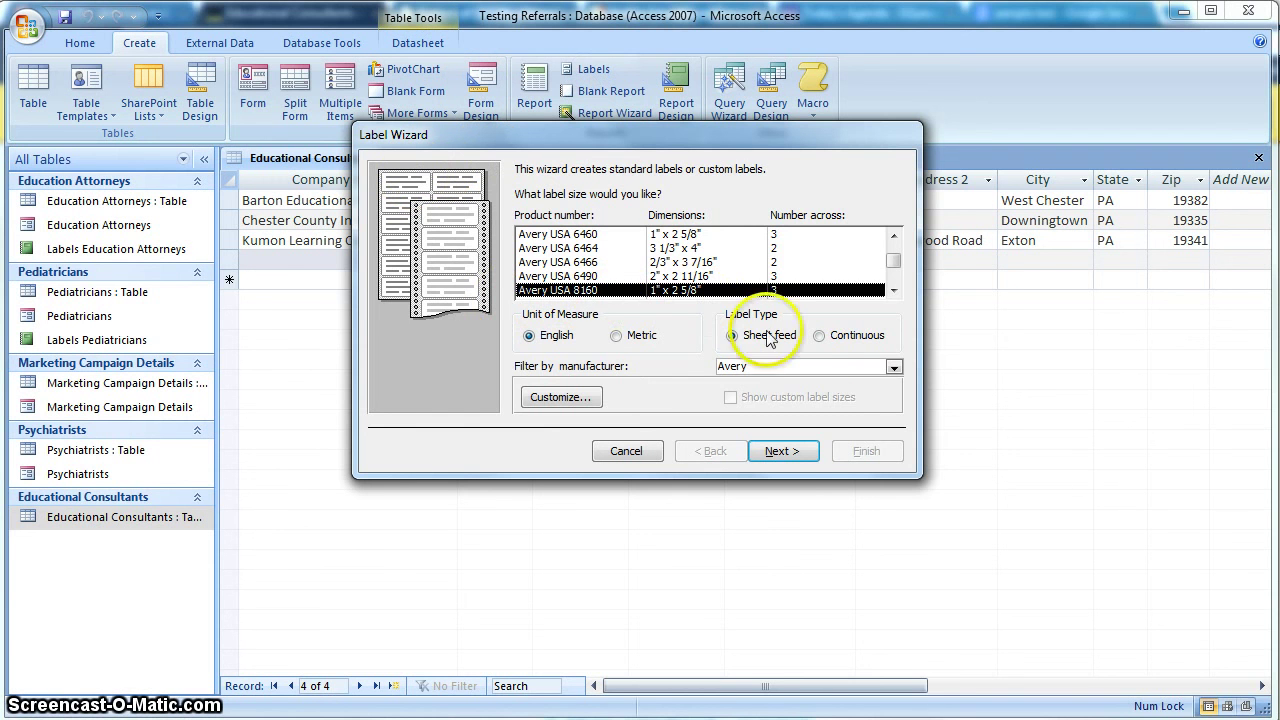
pyautogui.click(797, 455)
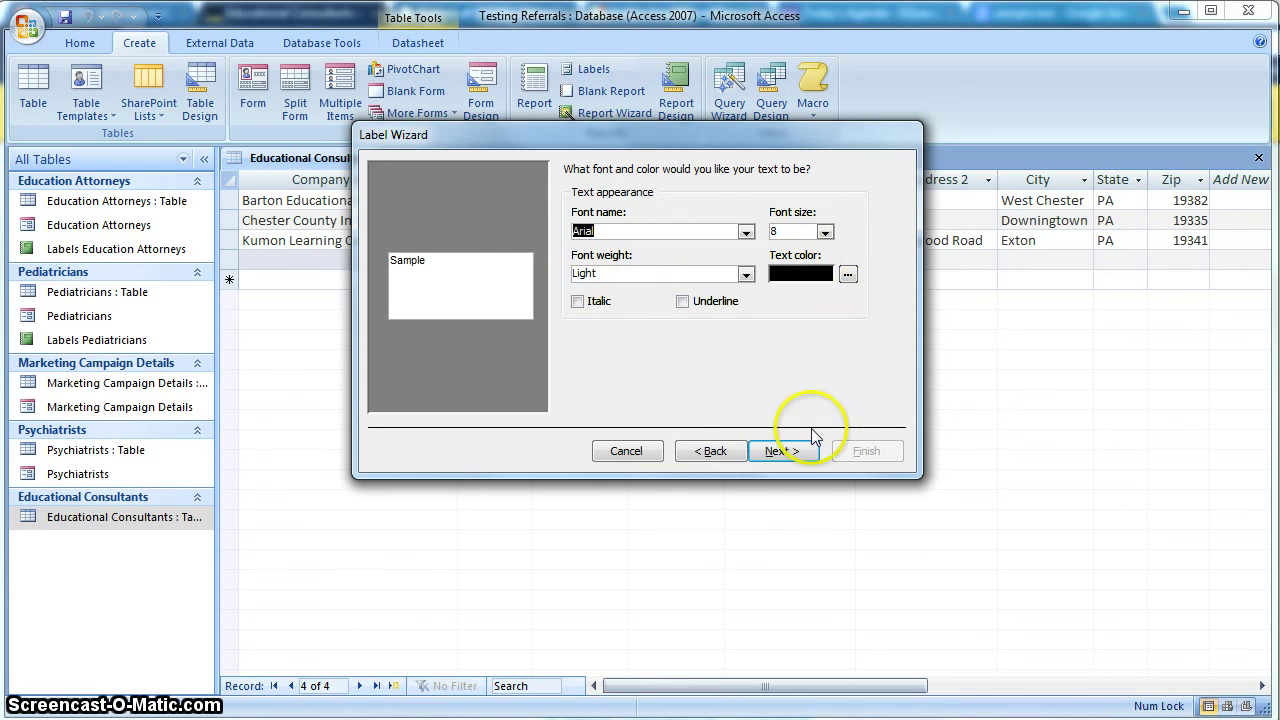
pyautogui.click(783, 452)
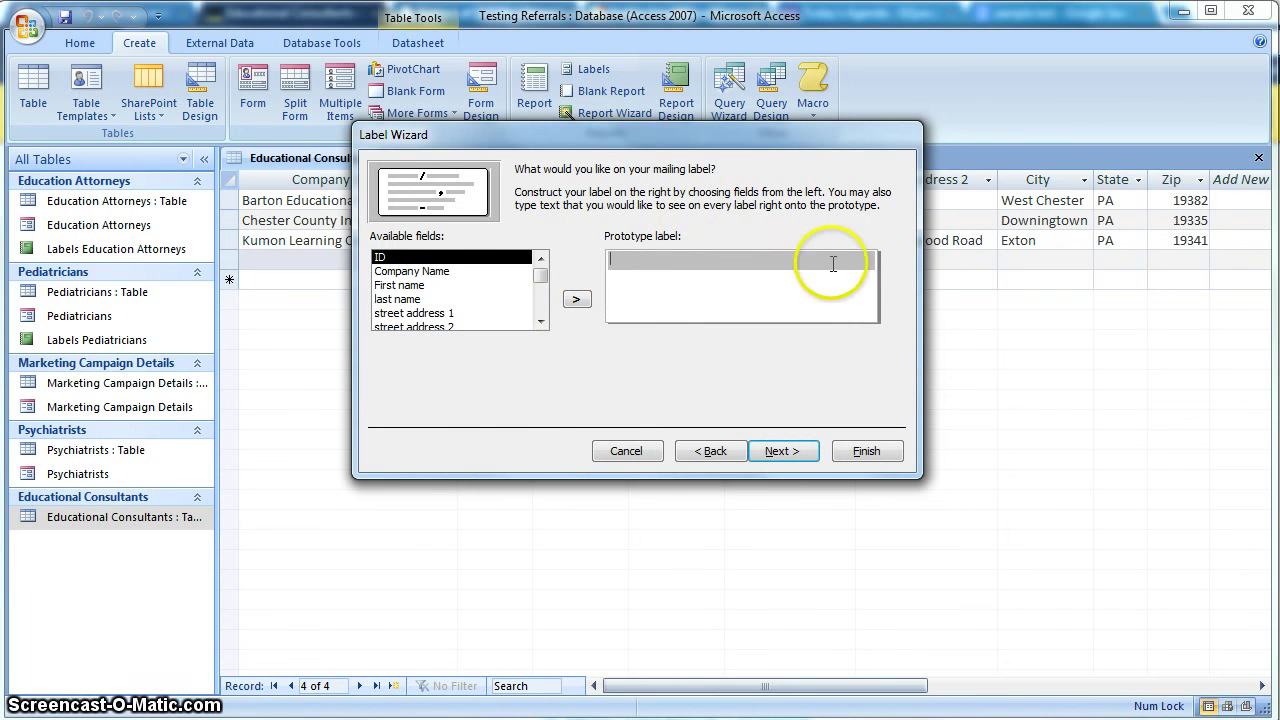
# Put Company Name on the first label line and First name and last name on the second.
pyautogui.click(420, 272)
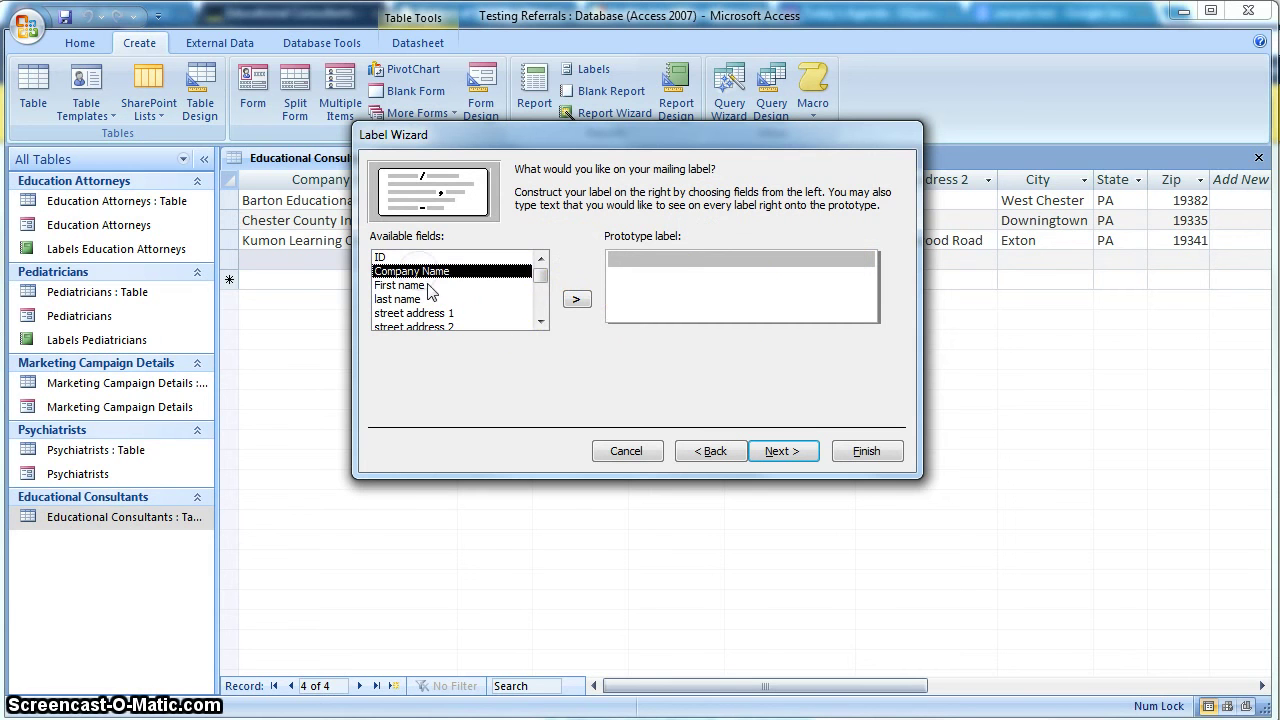
pyautogui.click(576, 300)
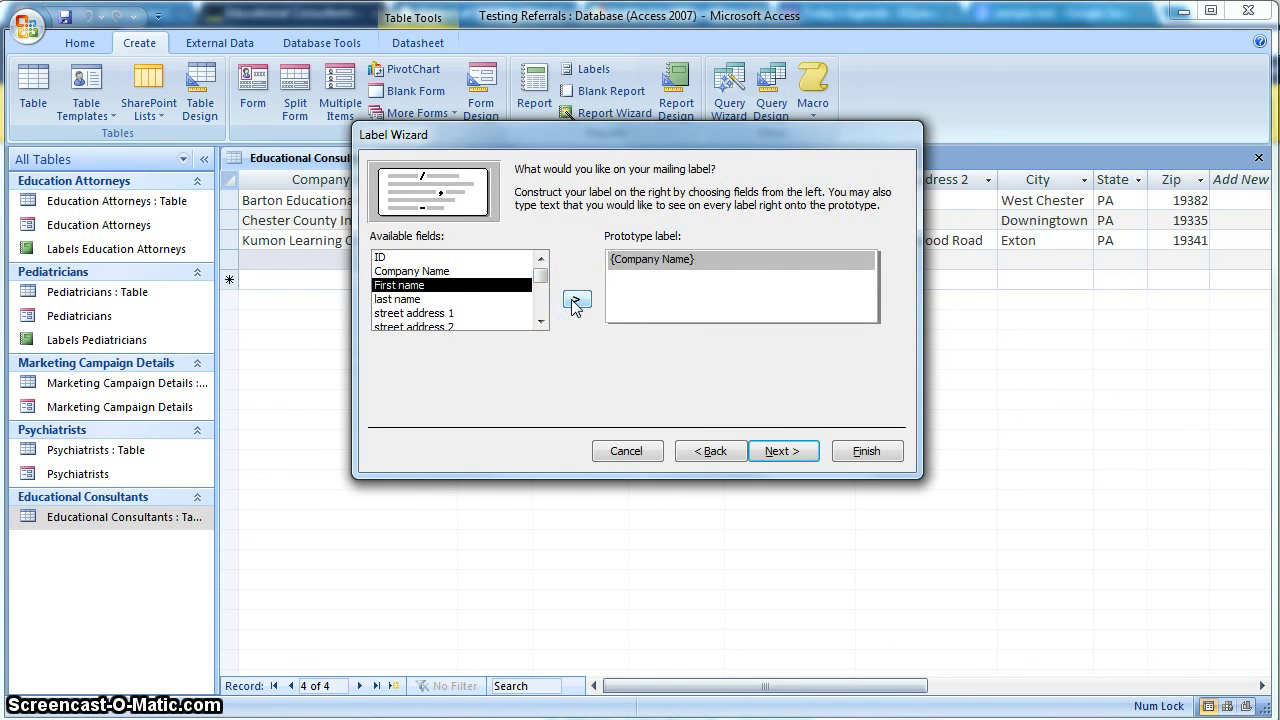
pyautogui.moveTo(666, 131); pyautogui.dragTo(675, 313)
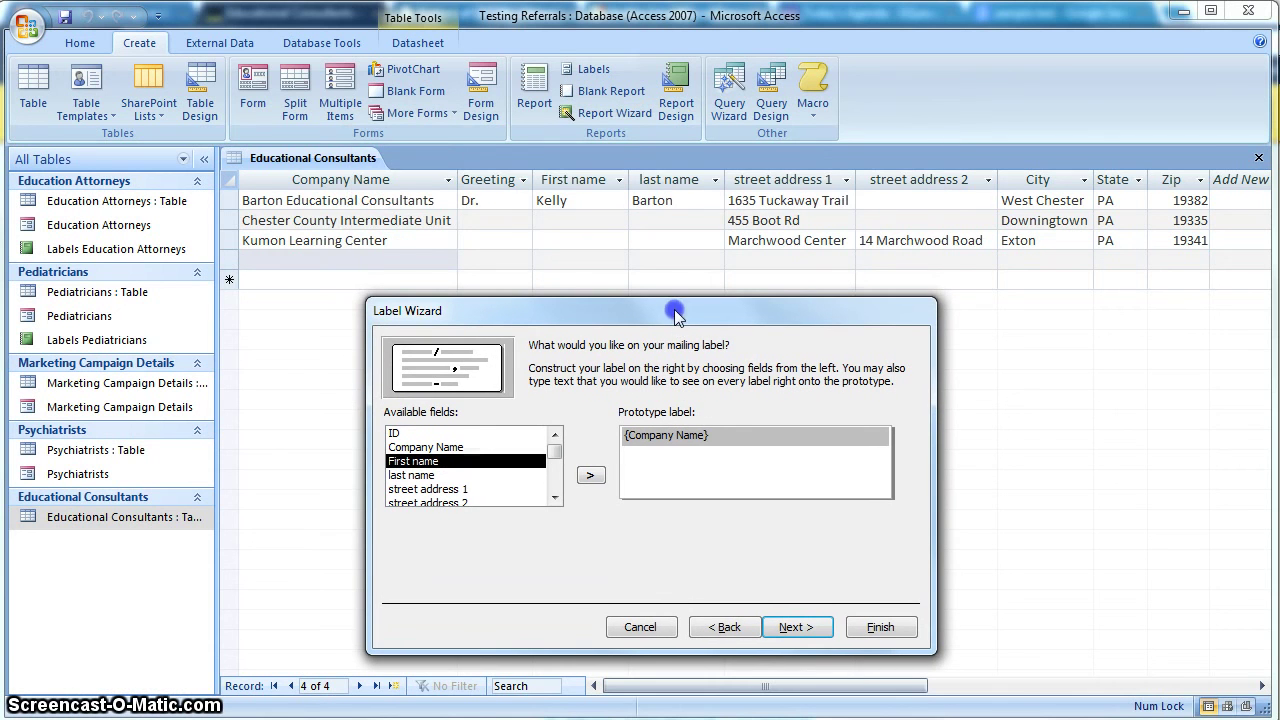
pyautogui.click(746, 455)
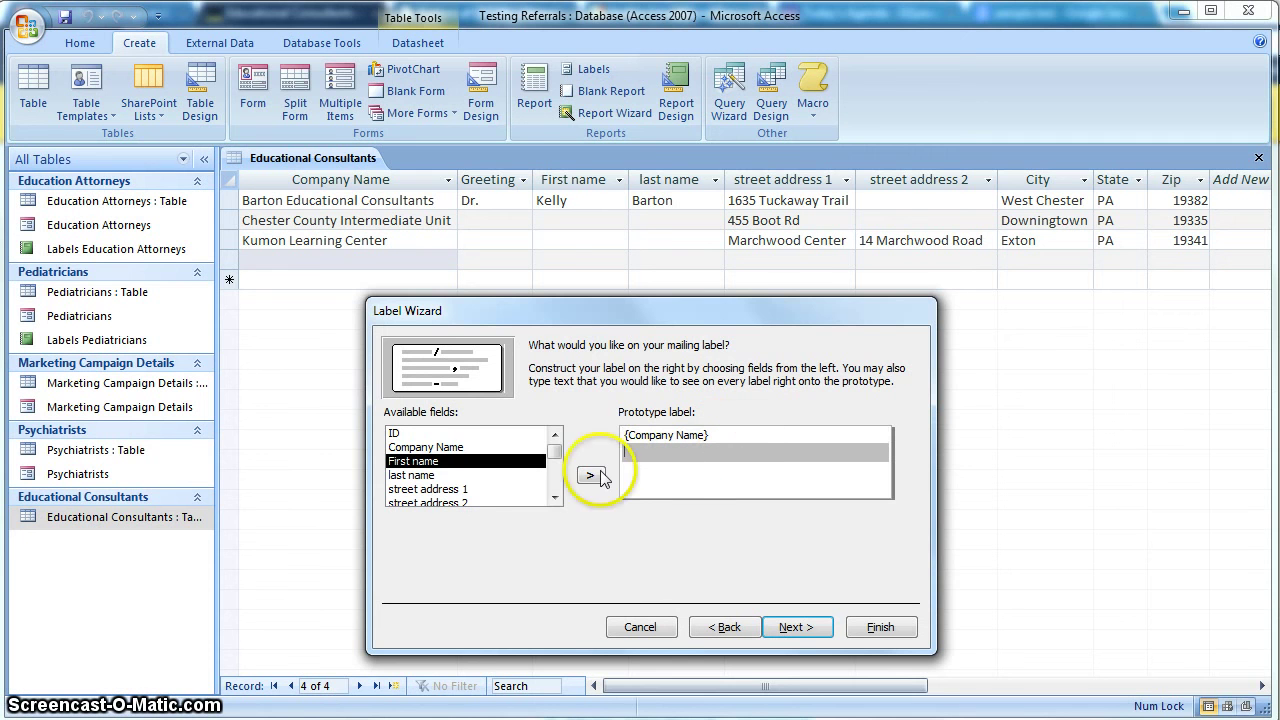
pyautogui.click(590, 476)
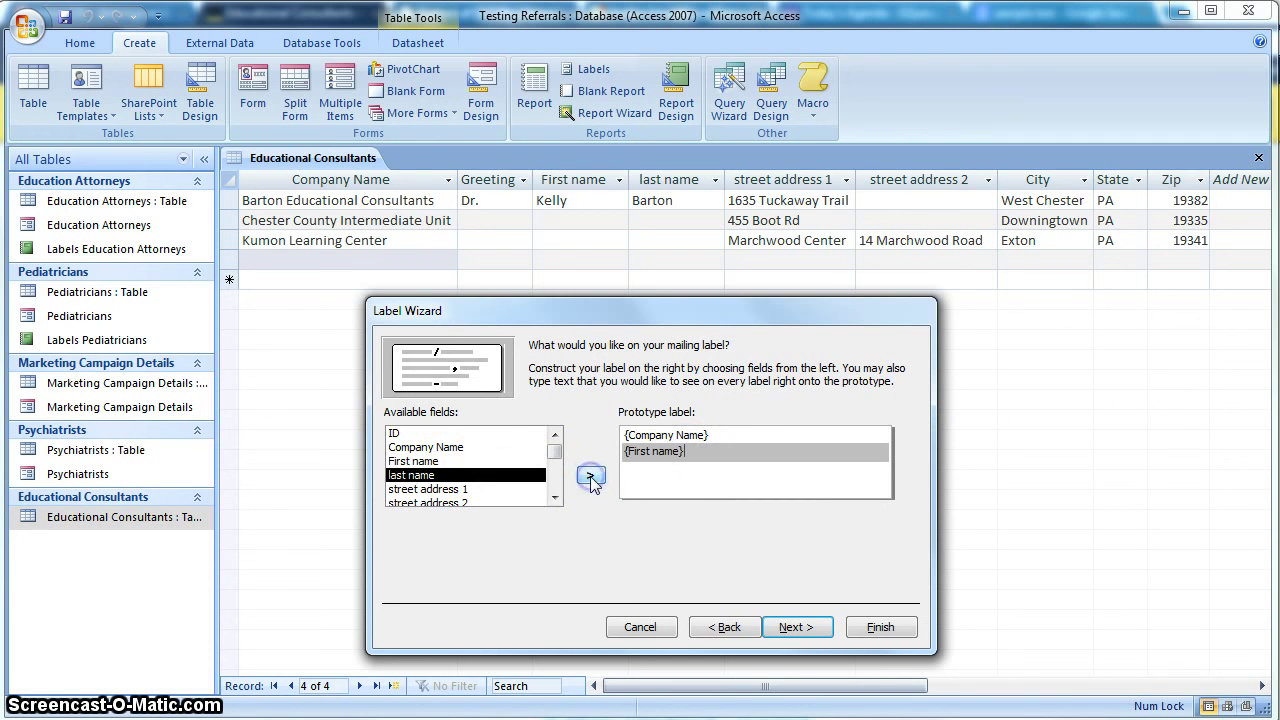
pyautogui.click(590, 477)
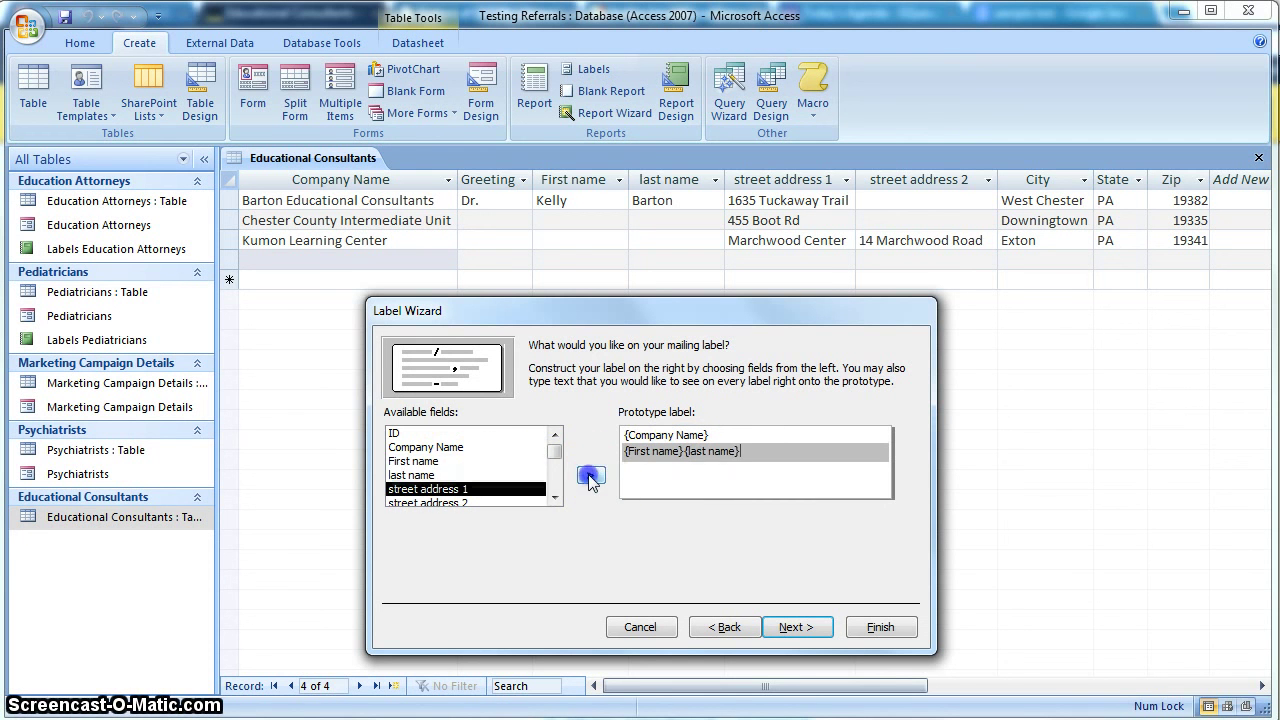
pyautogui.click(723, 483)
# Add both street addresses on the third line and City, State on the fourth.
pyautogui.press('Return')
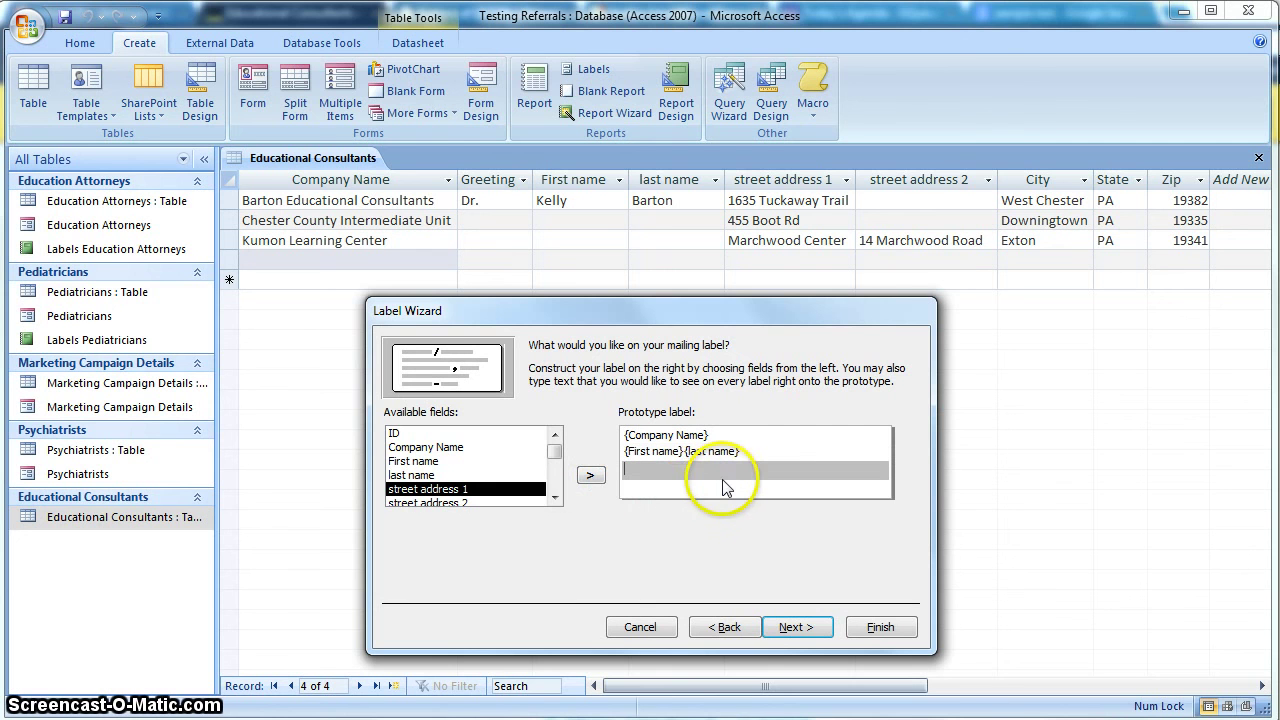
pyautogui.click(590, 477)
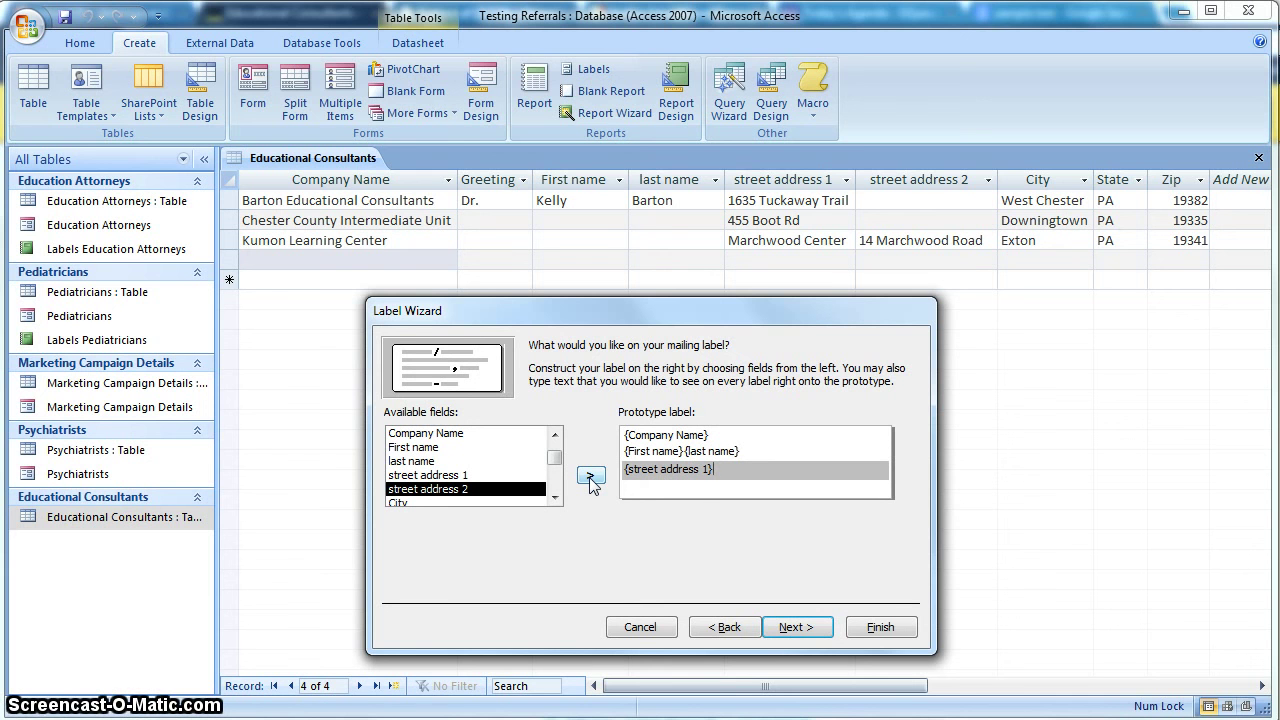
pyautogui.click(590, 477)
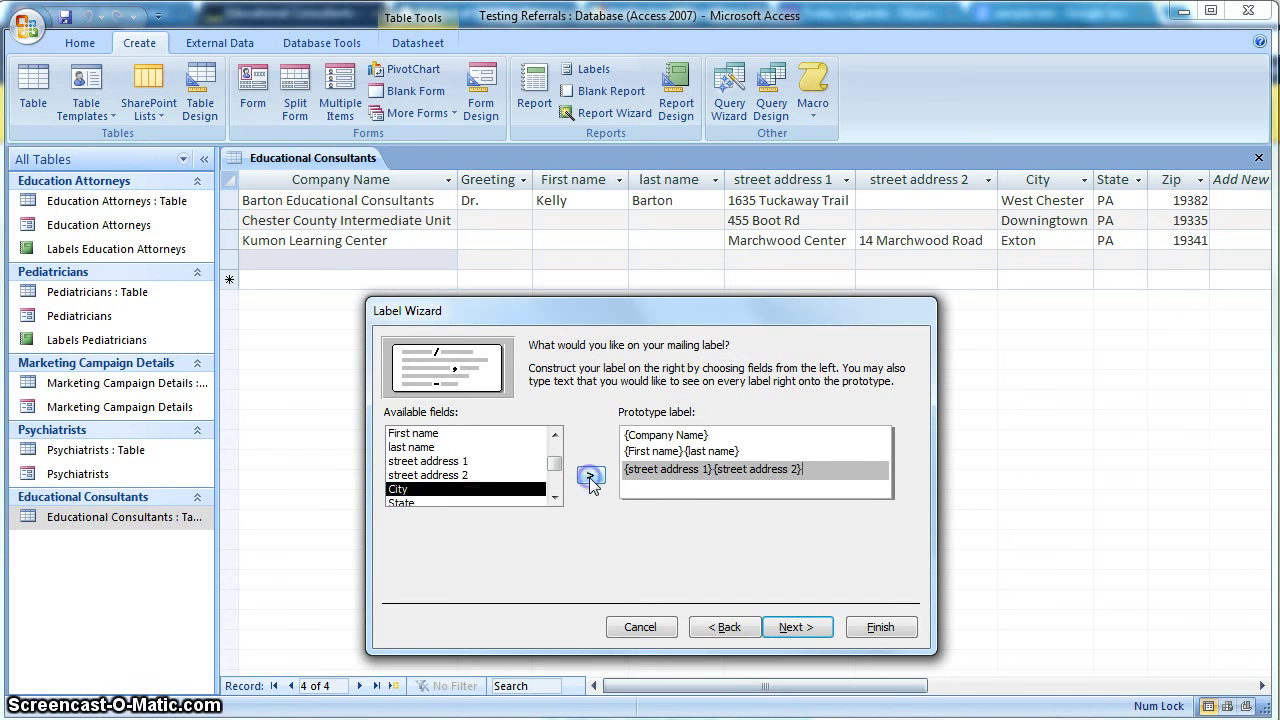
pyautogui.click(823, 490)
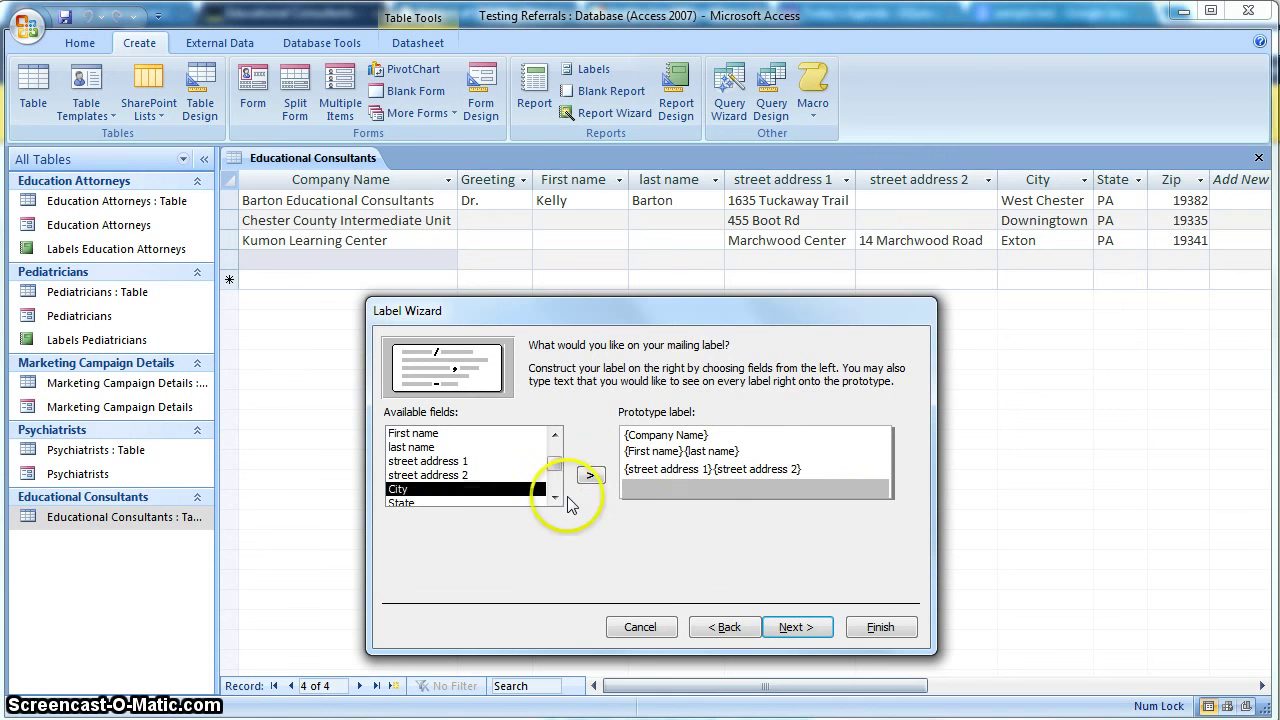
pyautogui.click(588, 476)
pyautogui.click(588, 476)
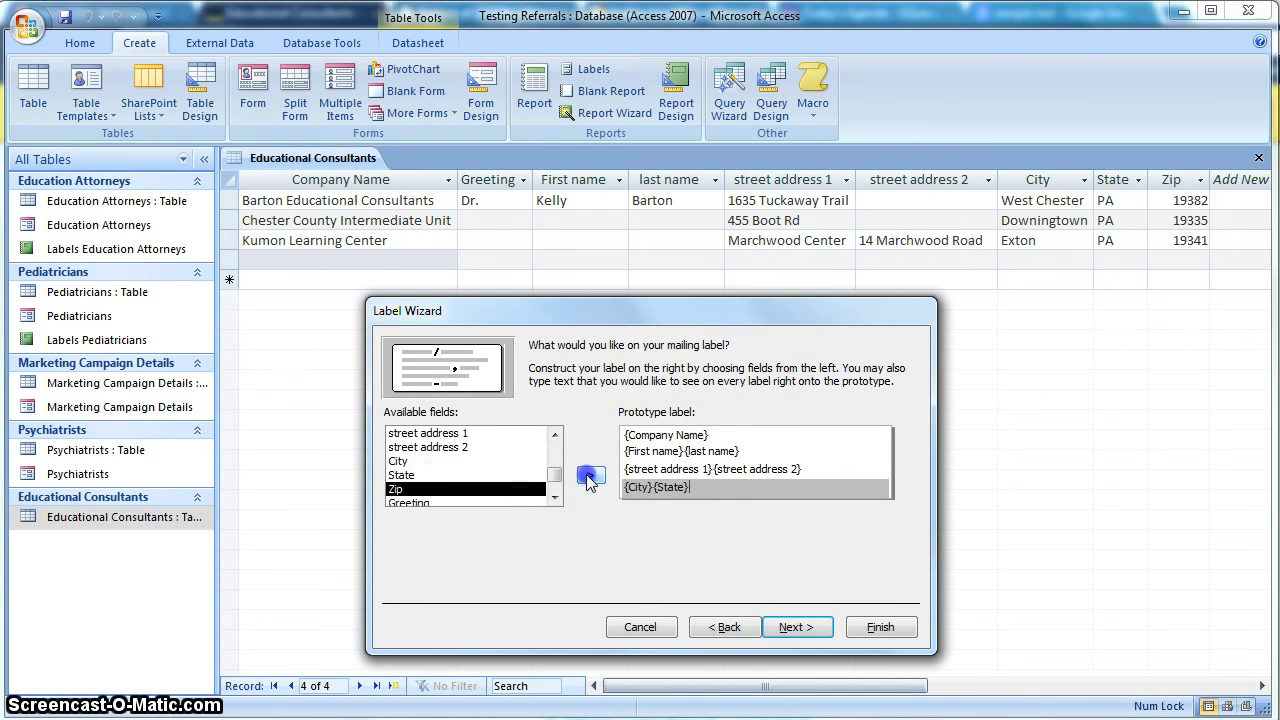
pyautogui.click(714, 492)
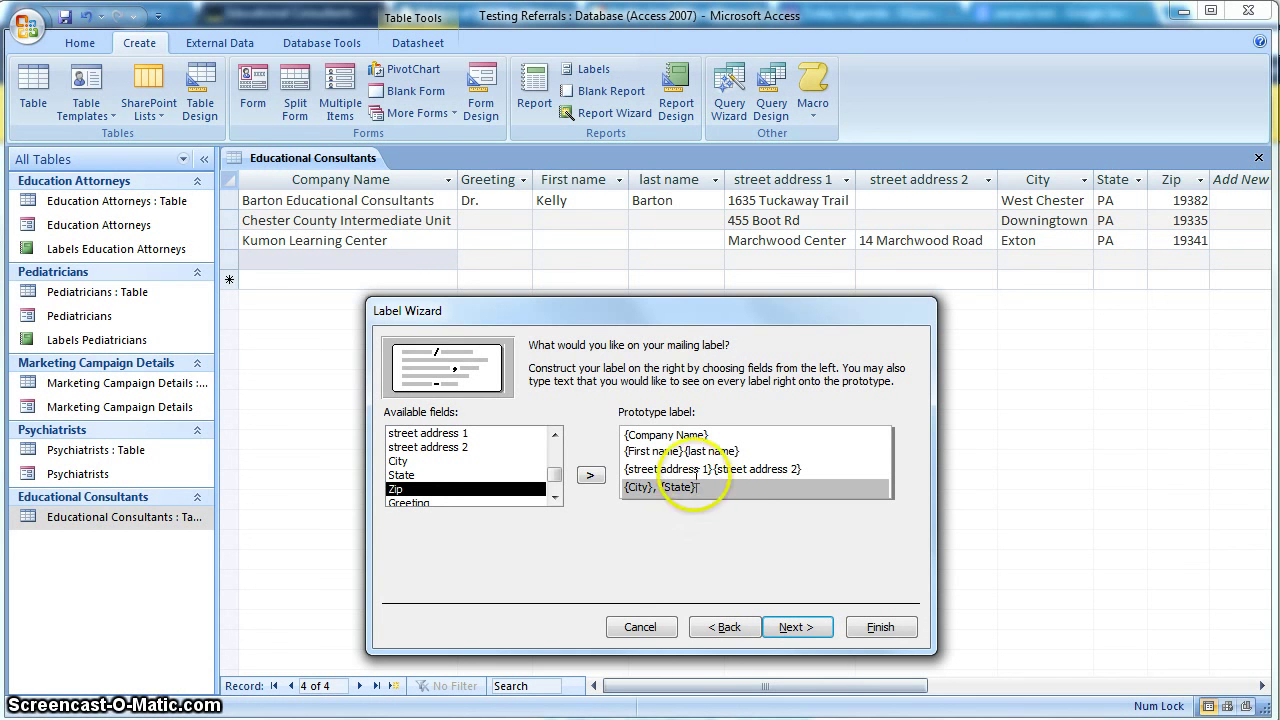
# Insert a space between first and last name and append Zip after City, State.
pyautogui.click(684, 453)
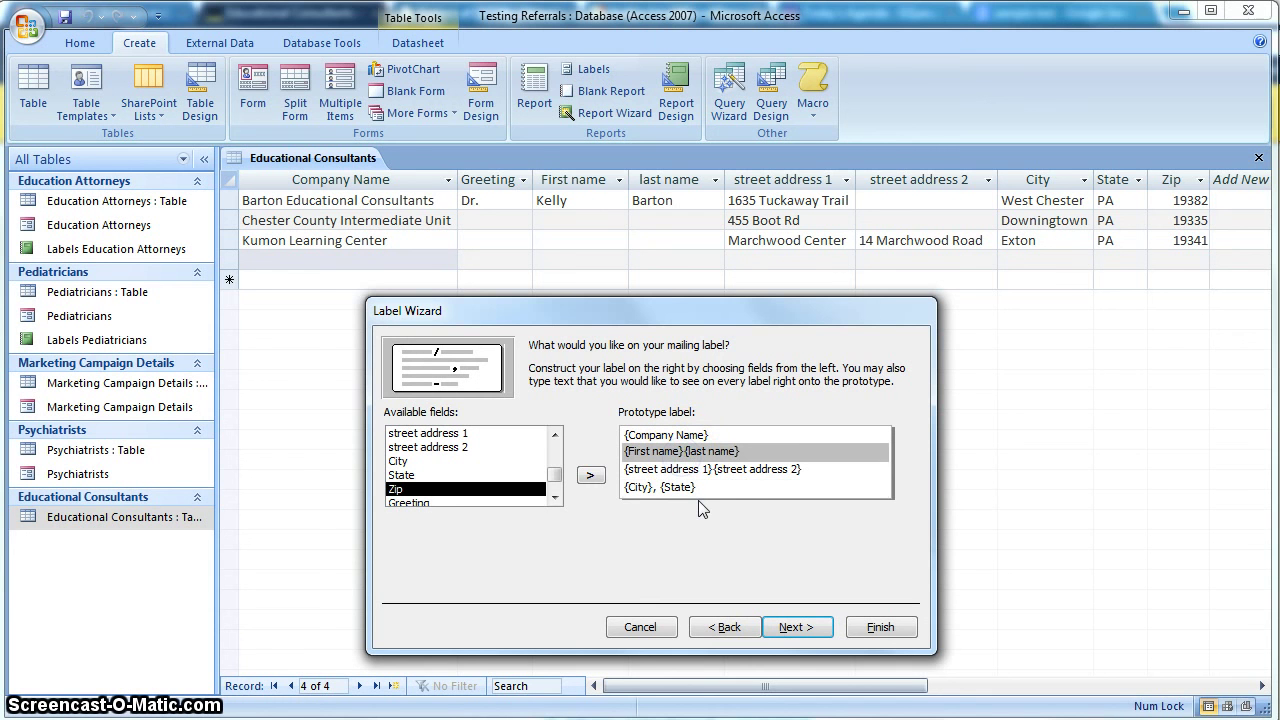
pyautogui.click(711, 476)
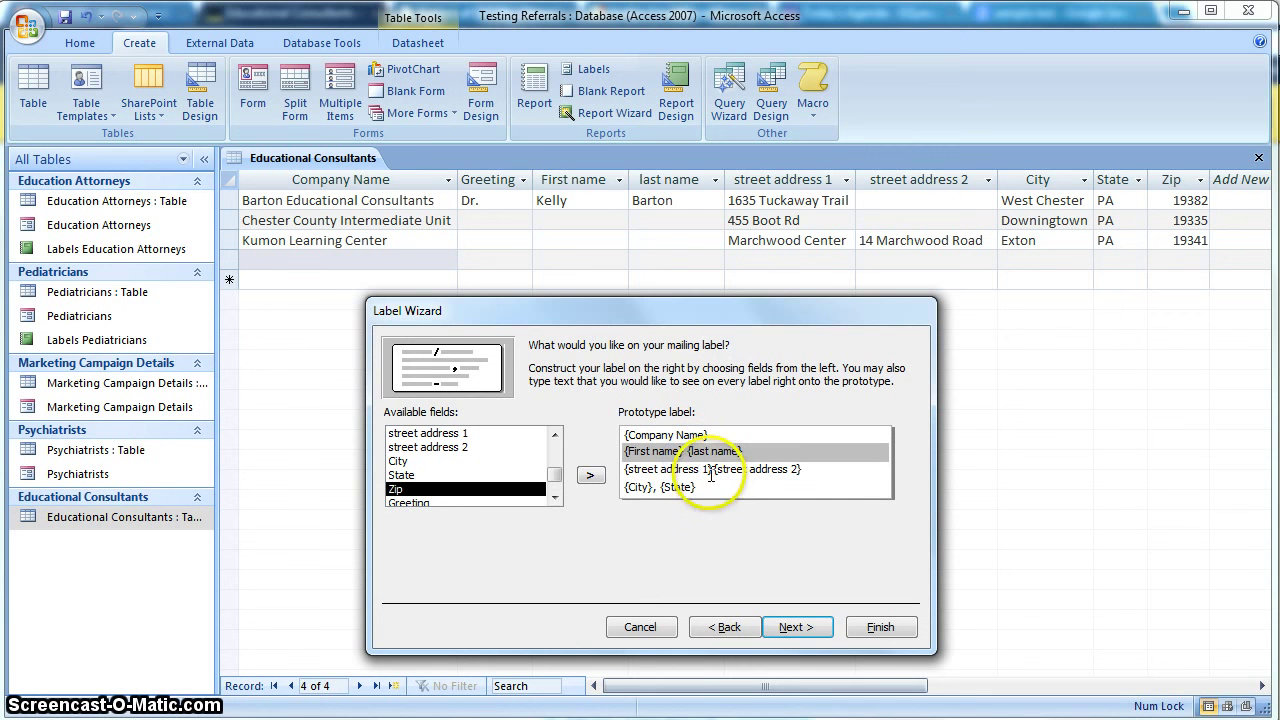
pyautogui.doubleClick(711, 472)
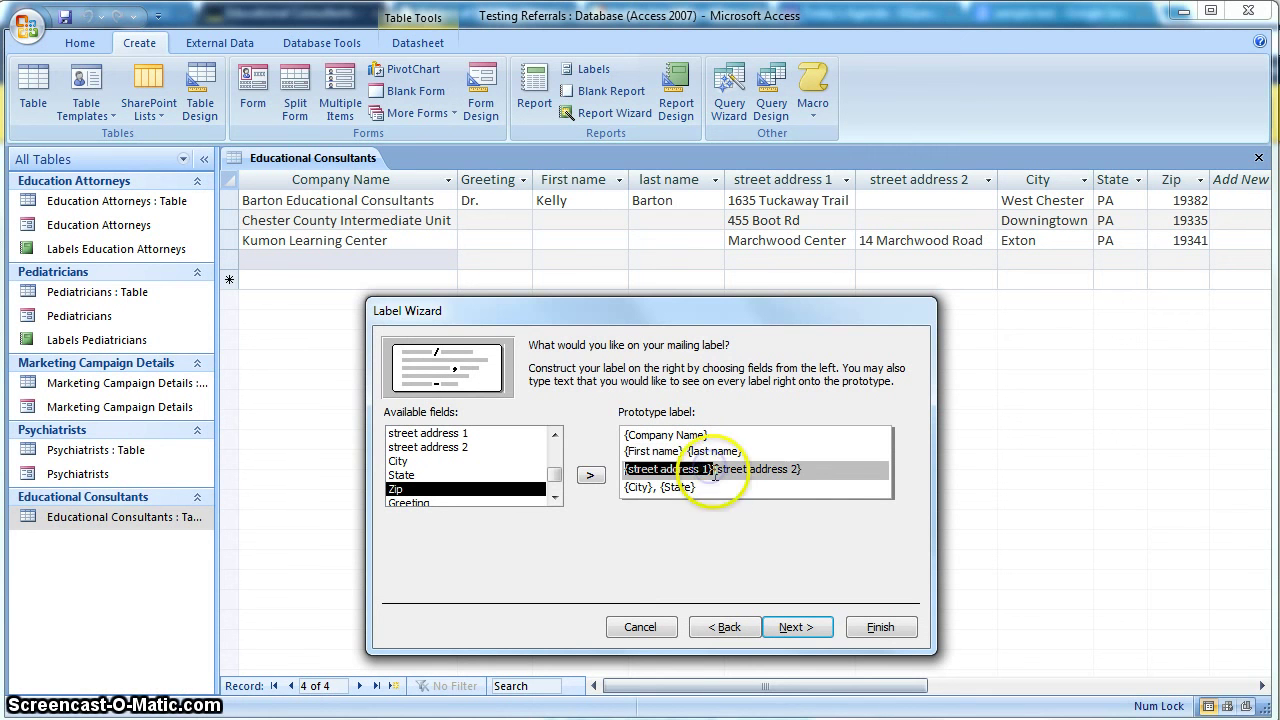
pyautogui.click(722, 492)
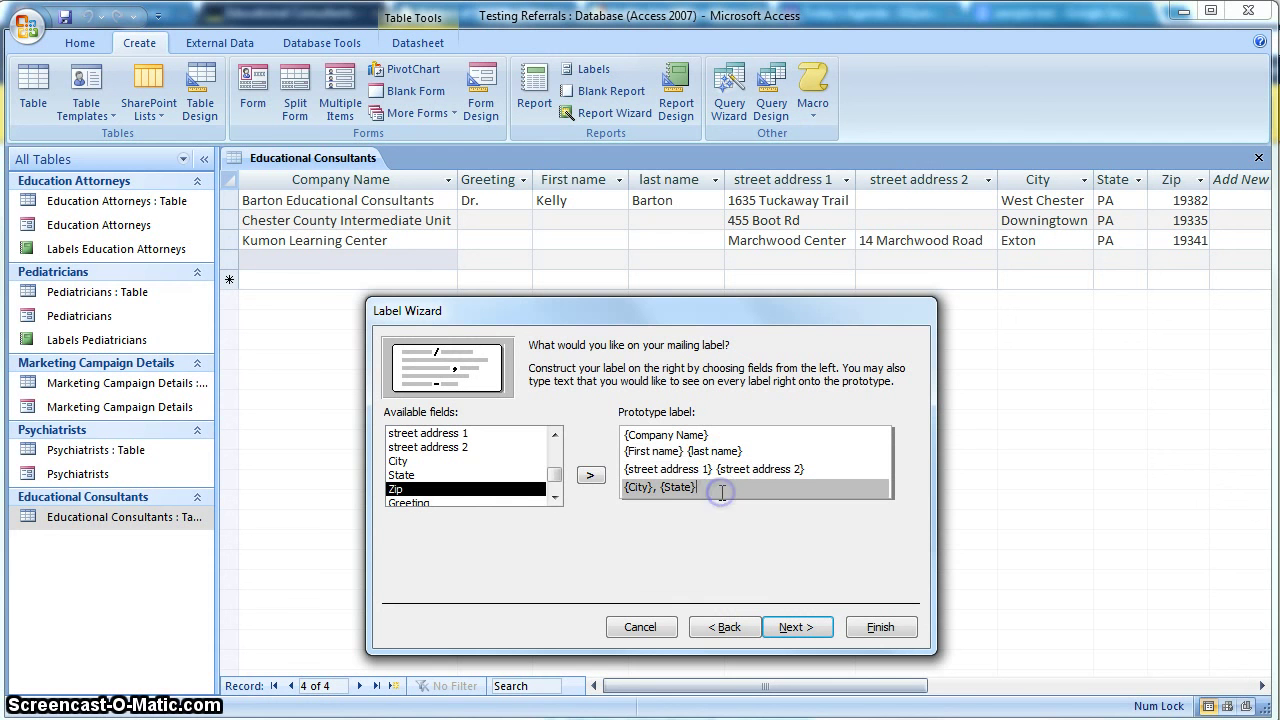
pyautogui.click(556, 484)
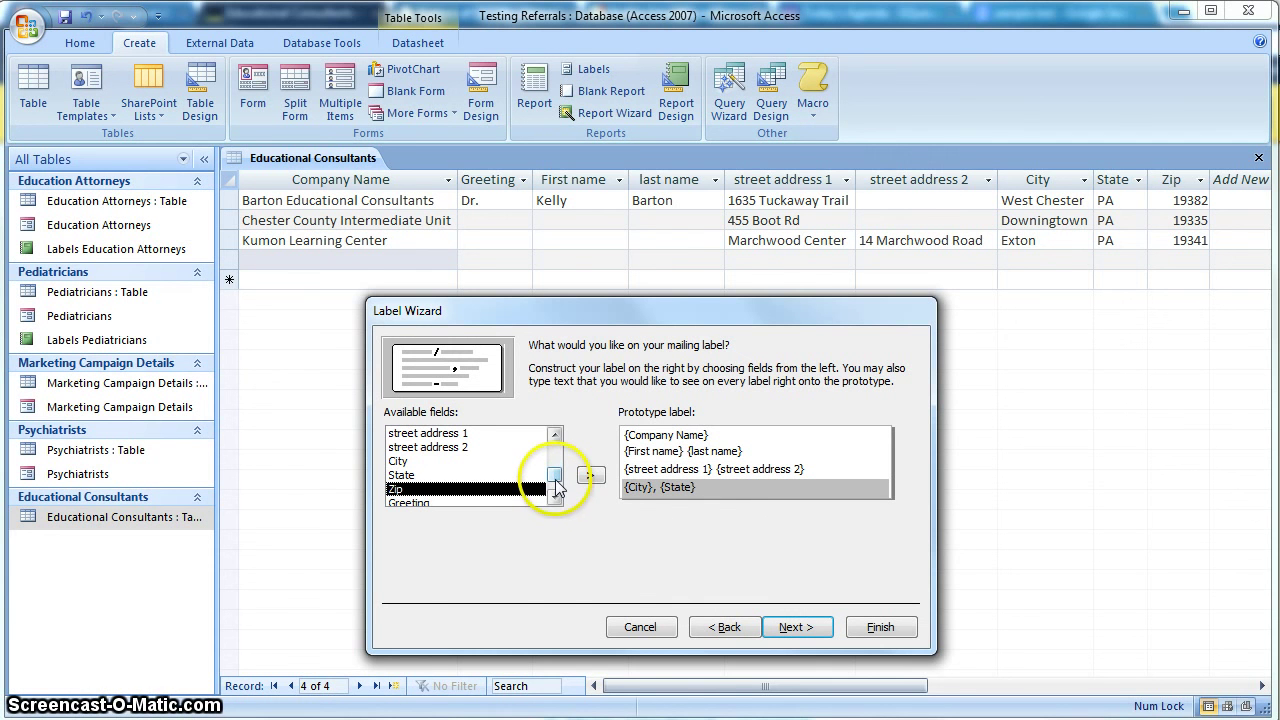
pyautogui.click(590, 475)
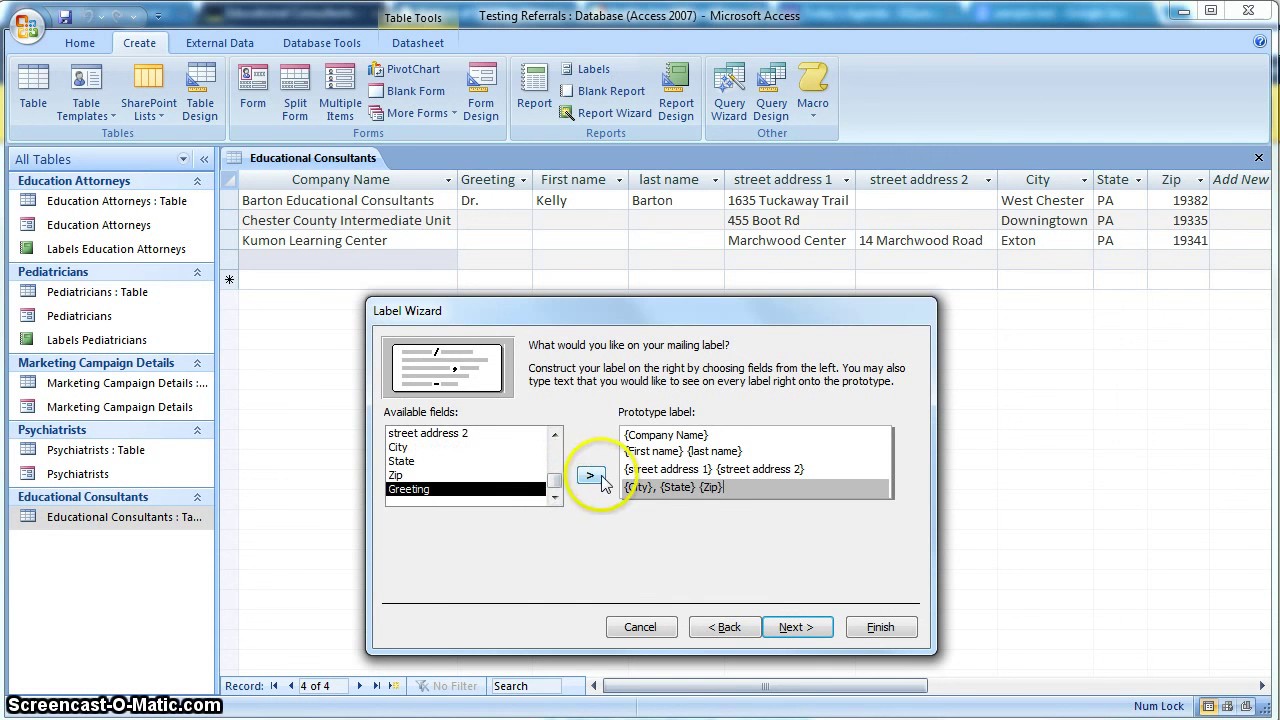
# Sort the labels by Company Name and finish with the default name Labels Educational Consultants.
pyautogui.click(800, 627)
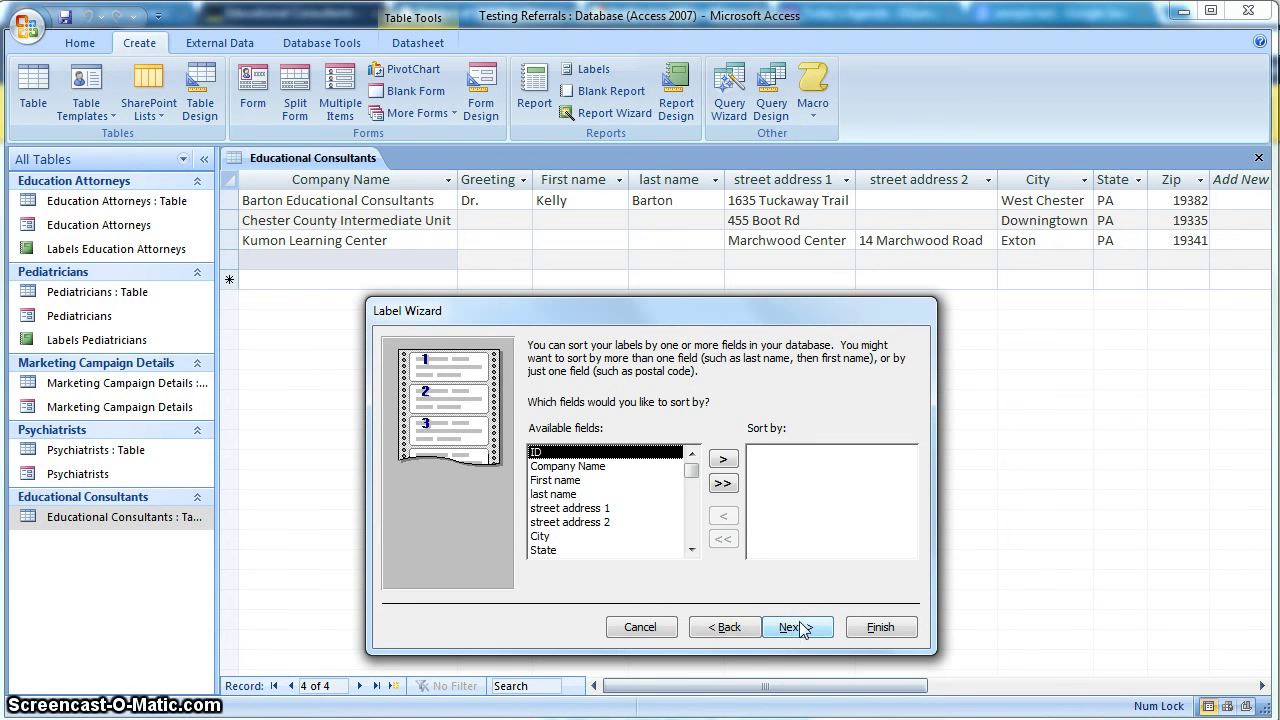
pyautogui.click(600, 466)
pyautogui.click(729, 464)
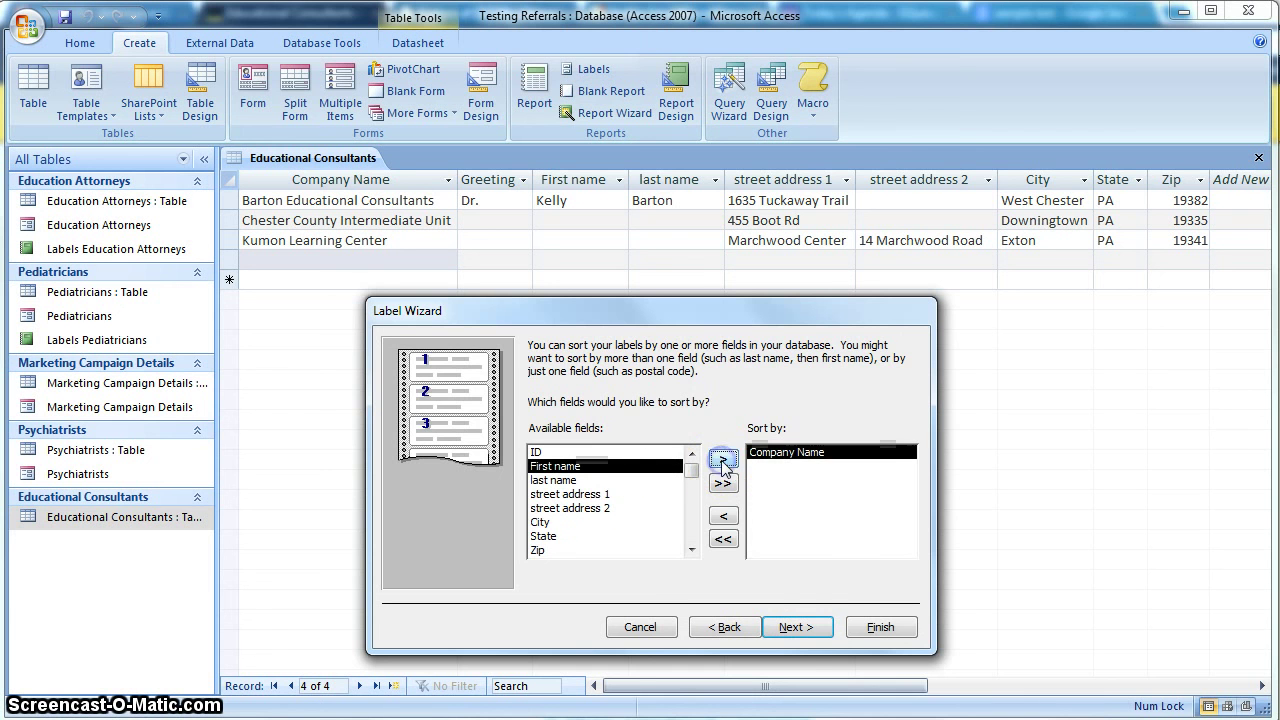
pyautogui.click(812, 626)
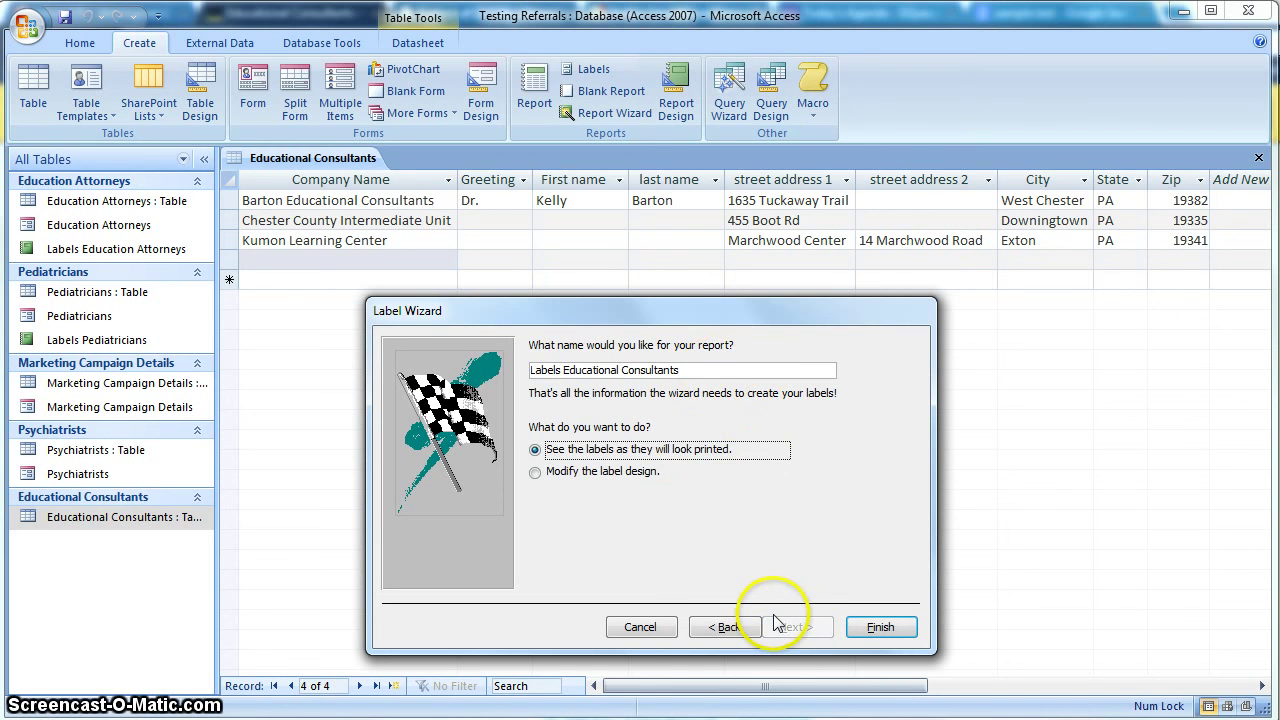
pyautogui.click(882, 627)
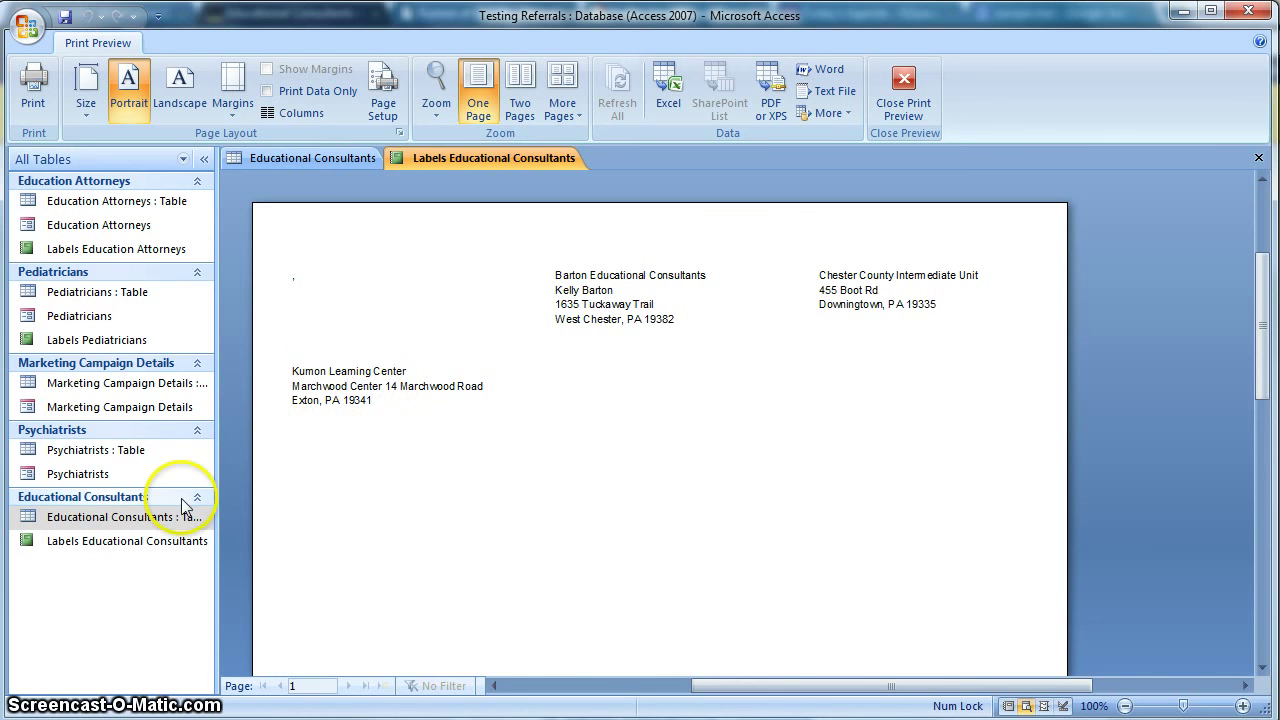
# Switch back to the Educational Consultants table datasheet from the labels preview.
pyautogui.click(318, 158)
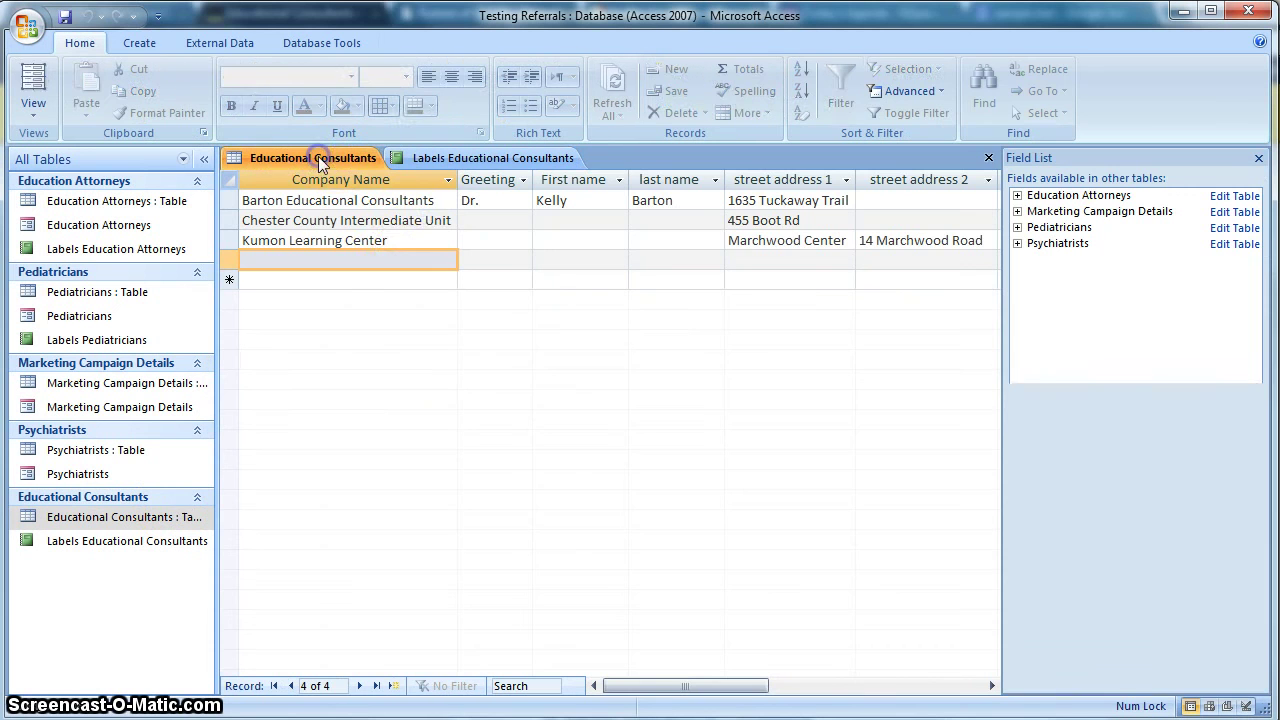
# Clear Marchwood Center from Kumon's street address 1 and copy 14 Marchwood Road from address 2.
pyautogui.click(755, 243)
pyautogui.click(729, 244)
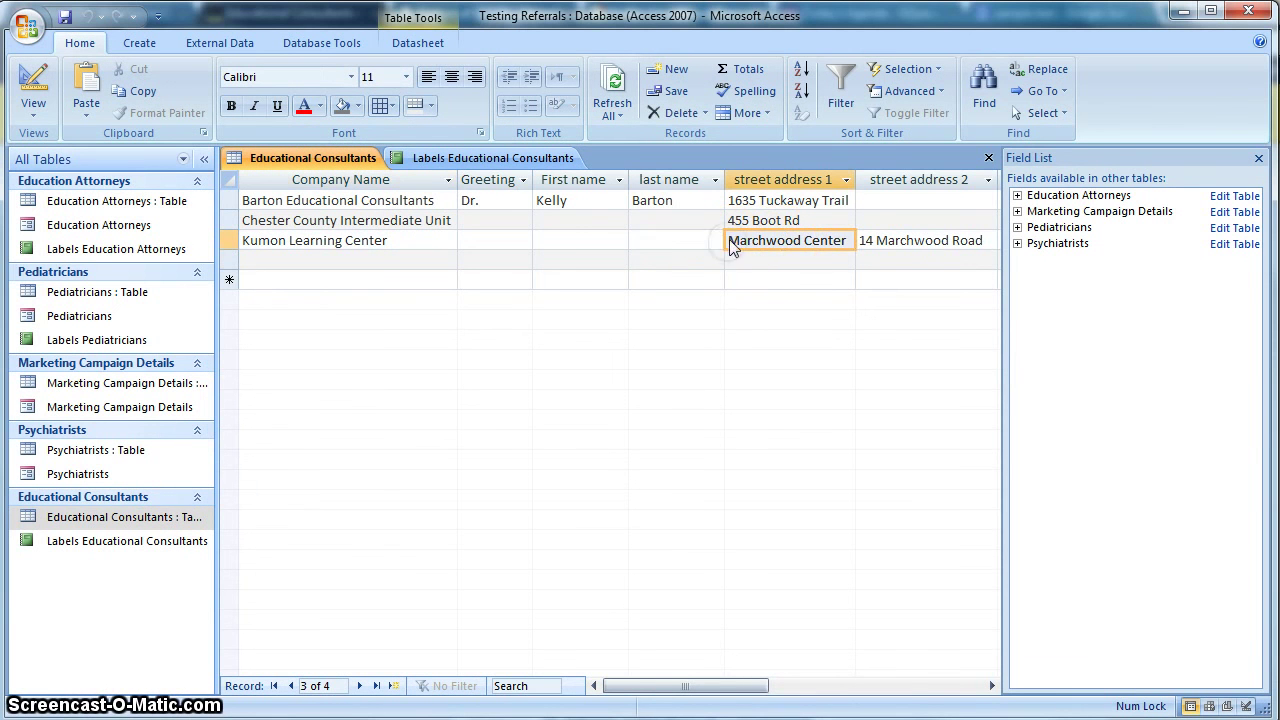
pyautogui.hotkey('shift', 'End')
pyautogui.press('Delete')
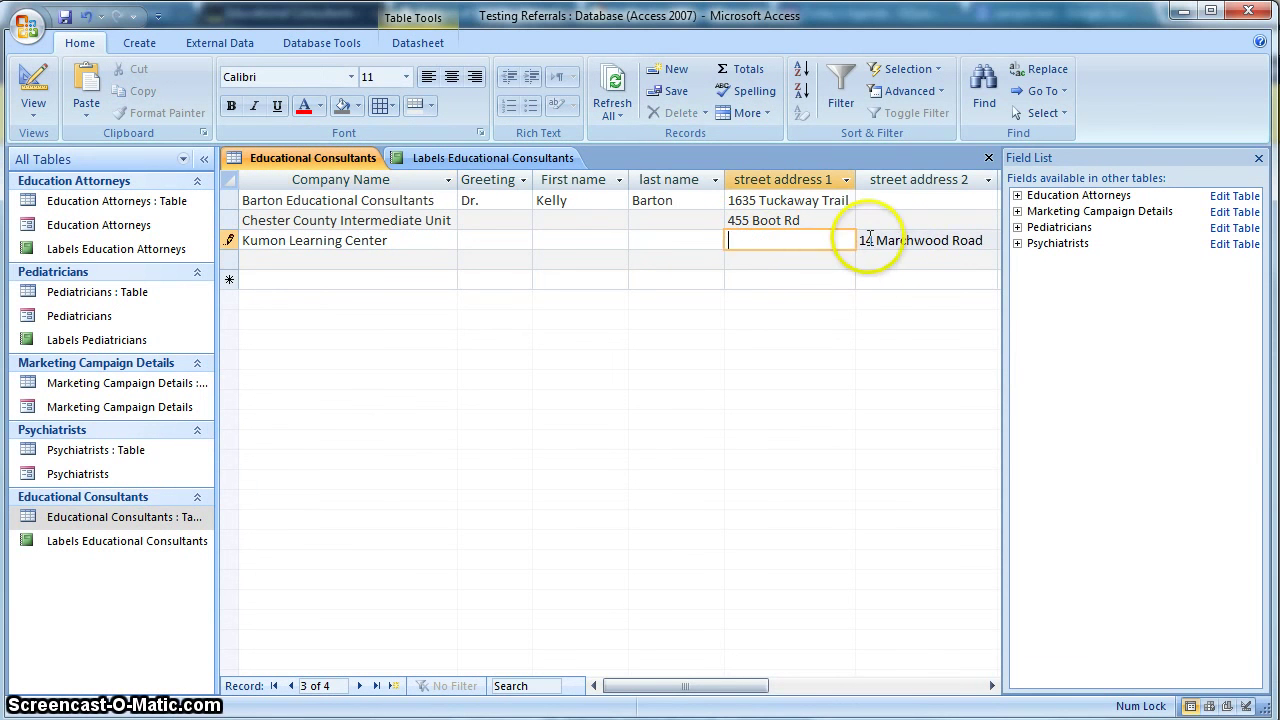
pyautogui.click(862, 240)
pyautogui.moveTo(860, 240); pyautogui.dragTo(986, 240)
pyautogui.rightClick(964, 240)
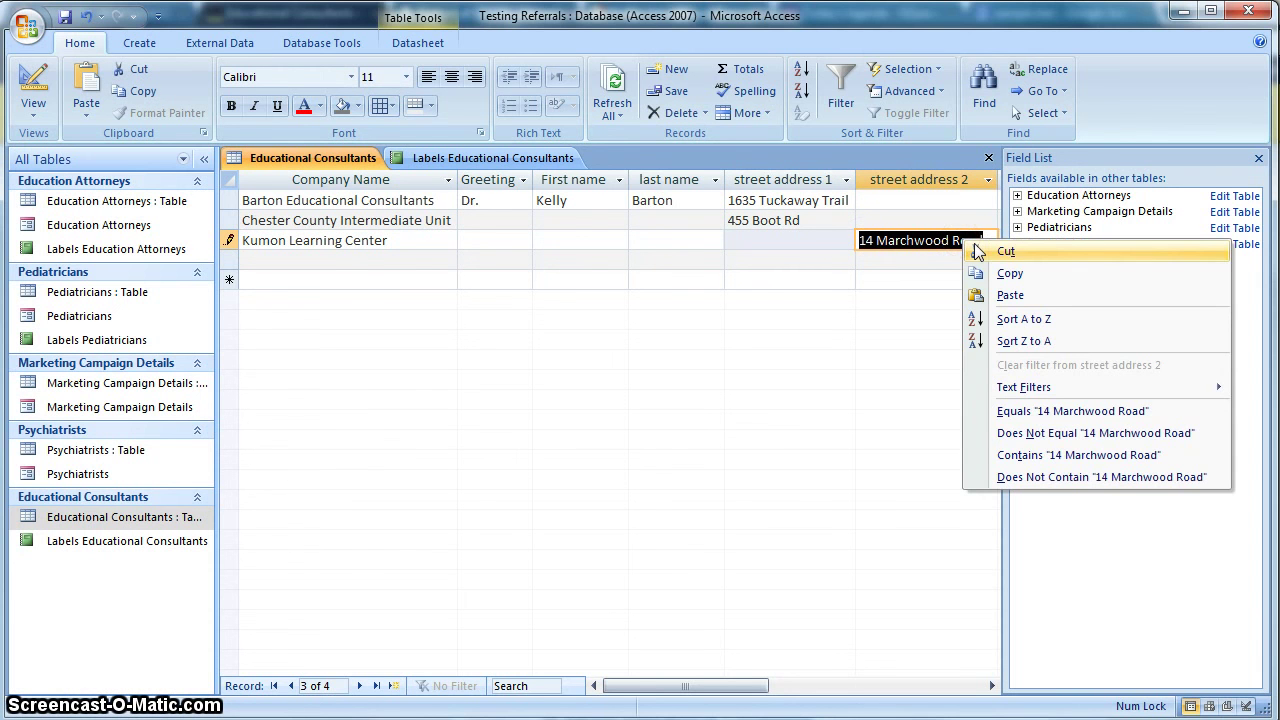
pyautogui.click(1012, 273)
# Paste 14 Marchwood Road into Kumon's street address 1 and empty street address 2.
pyautogui.click(795, 238)
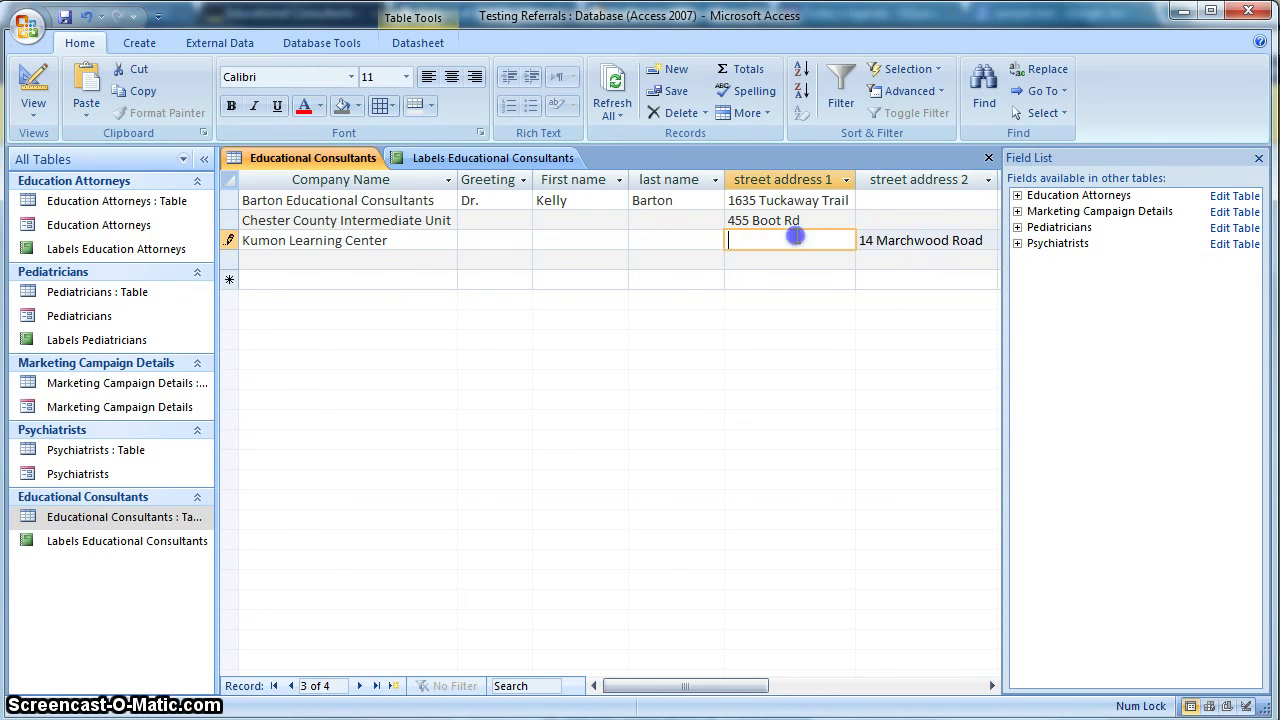
pyautogui.rightClick(795, 238)
pyautogui.click(840, 295)
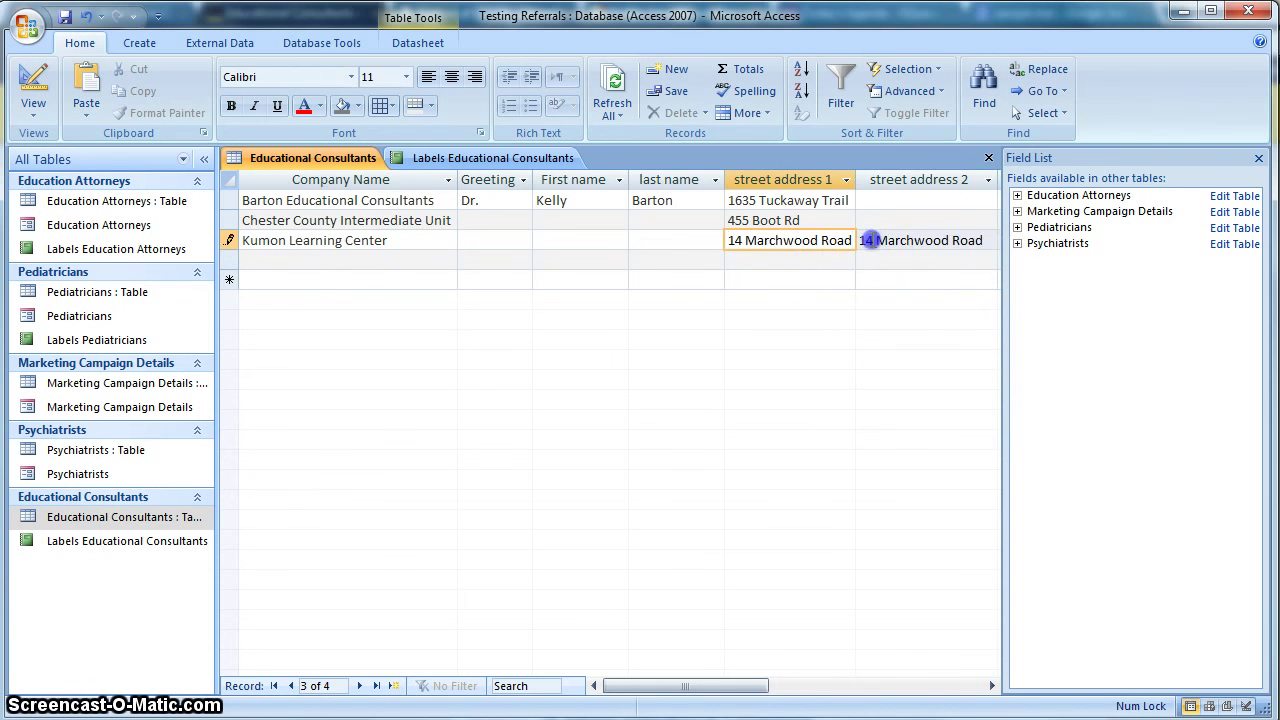
pyautogui.click(872, 240)
pyautogui.click(988, 242)
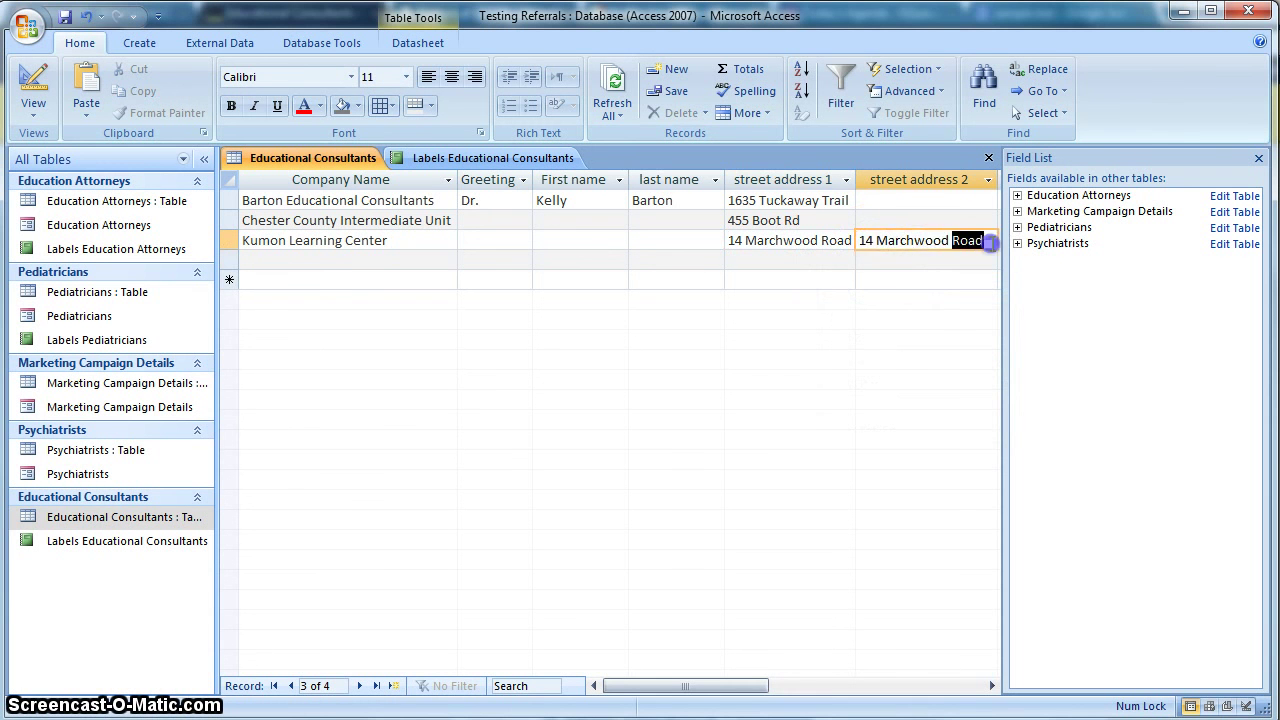
pyautogui.click(858, 241)
pyautogui.press('Delete')
pyautogui.click(878, 260)
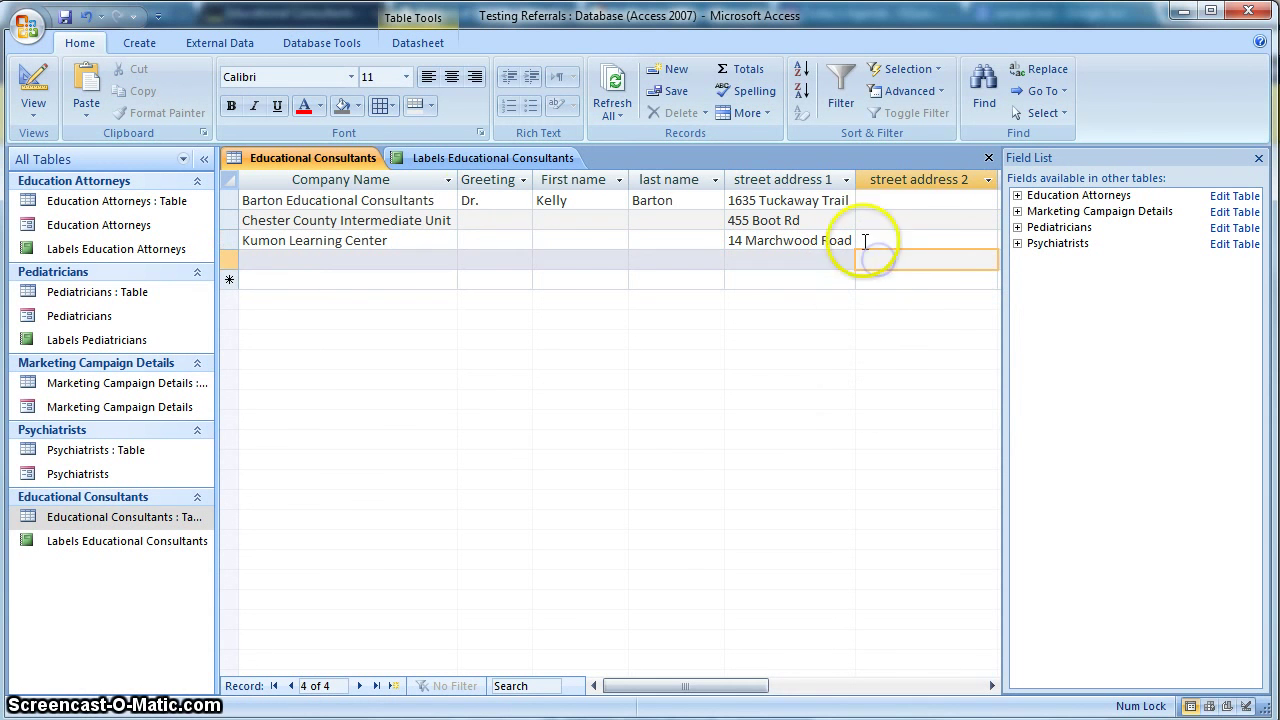
# Save the Educational Consultants table and return to the mailing labels preview.
pyautogui.rightClick(306, 166)
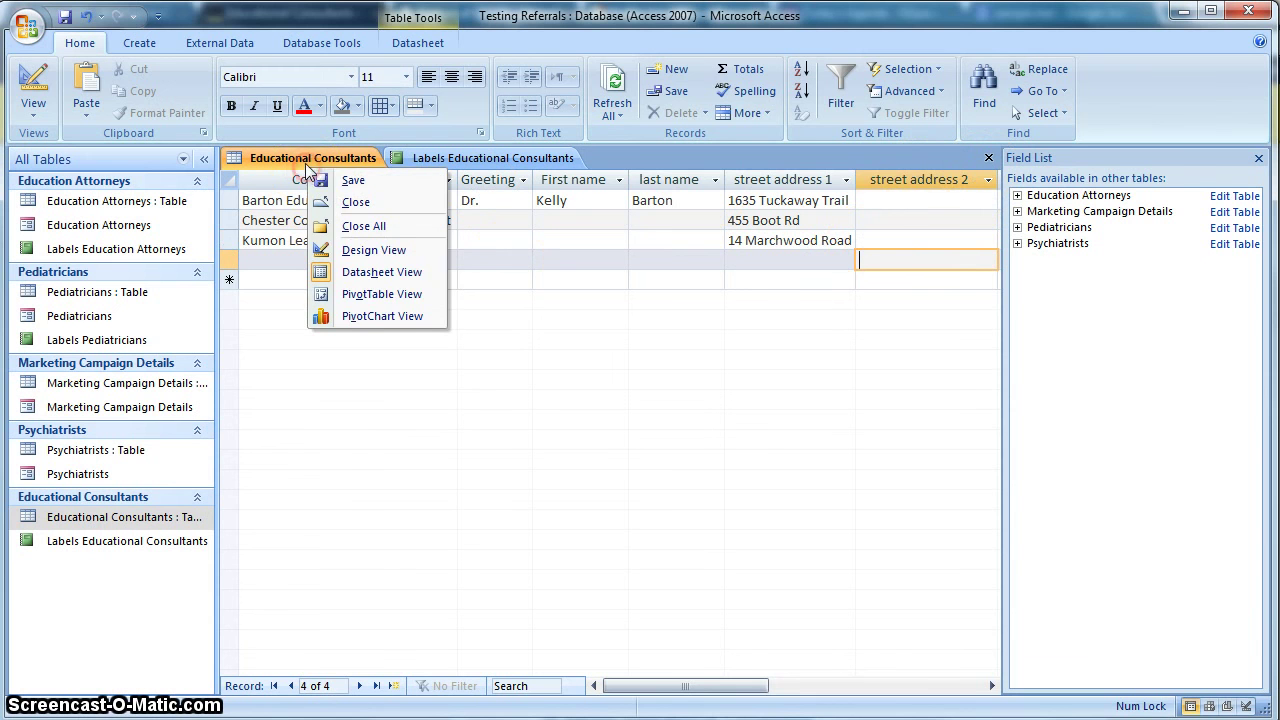
pyautogui.click(322, 180)
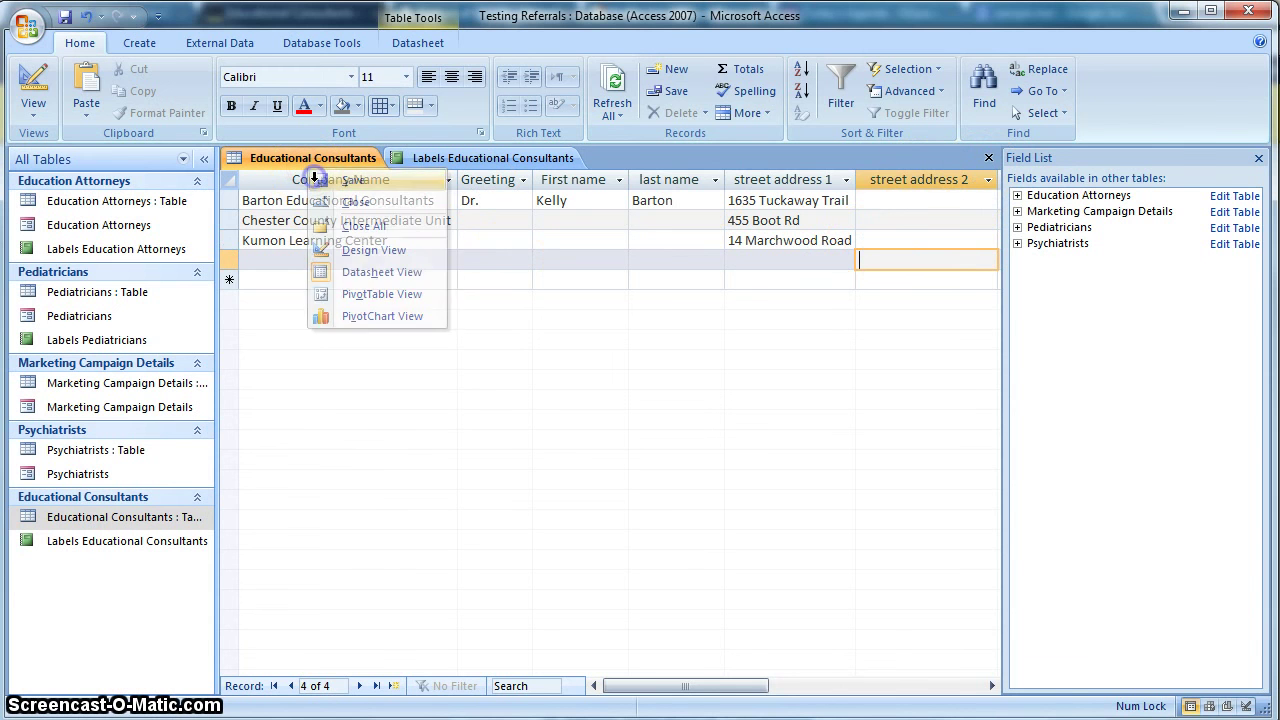
pyautogui.click(465, 160)
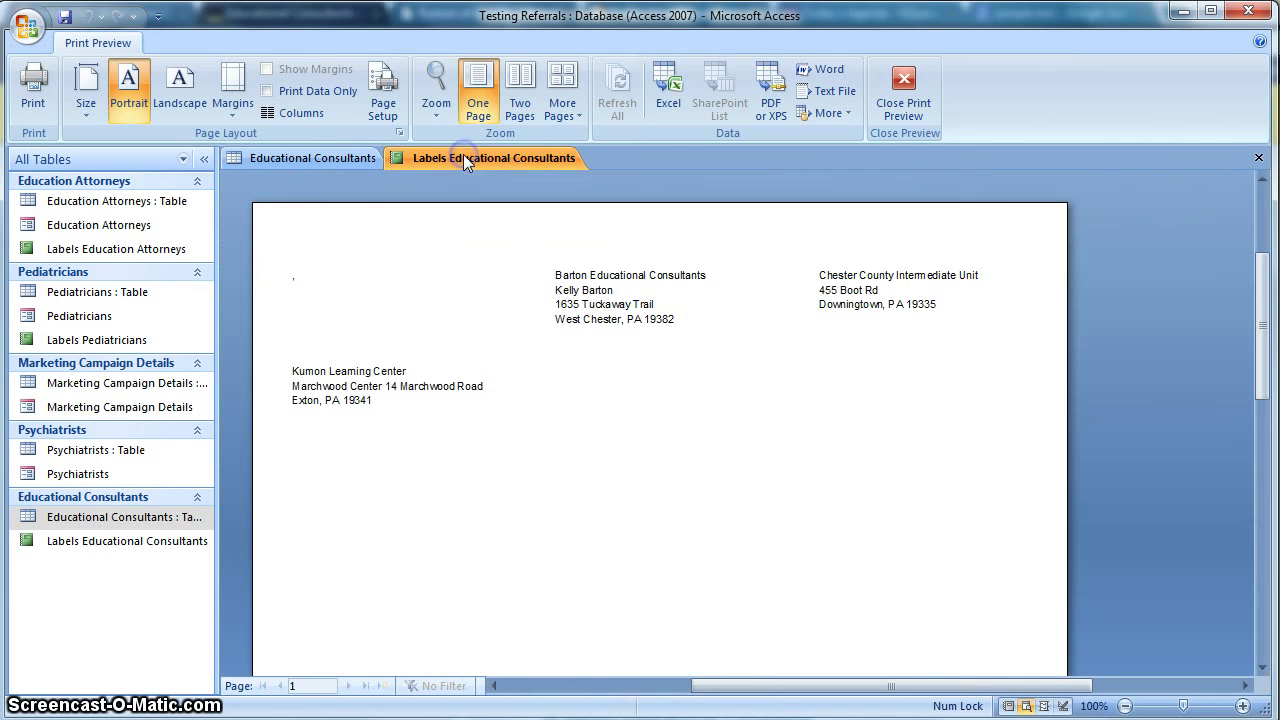
# Close the outdated preview and reopen Labels Educational Consultants in Print Preview.
pyautogui.click(1256, 160)
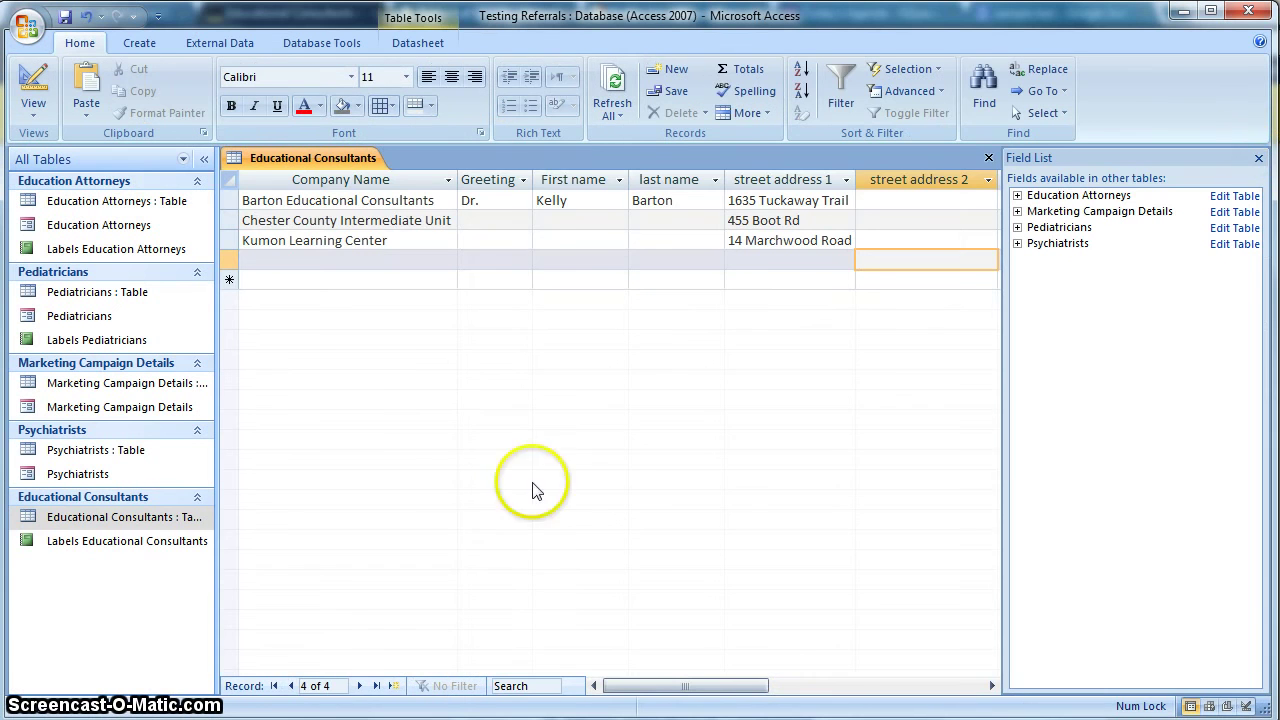
pyautogui.click(57, 547)
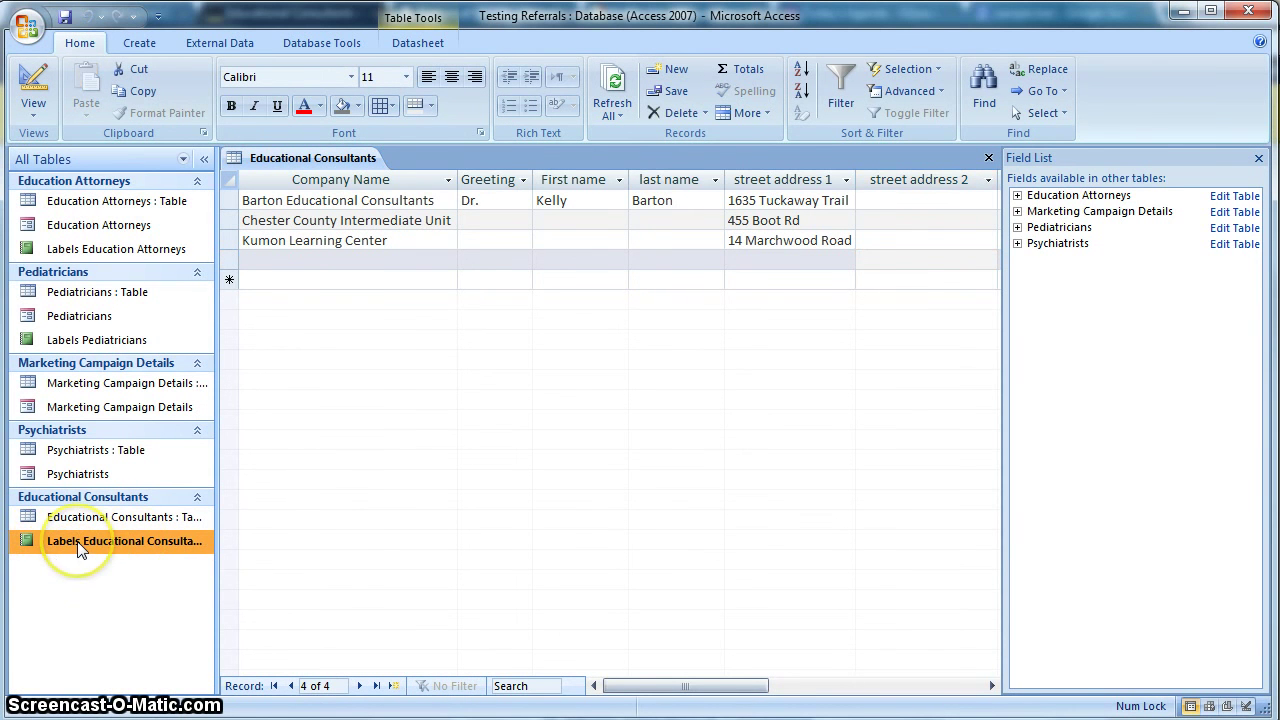
pyautogui.doubleClick(78, 547)
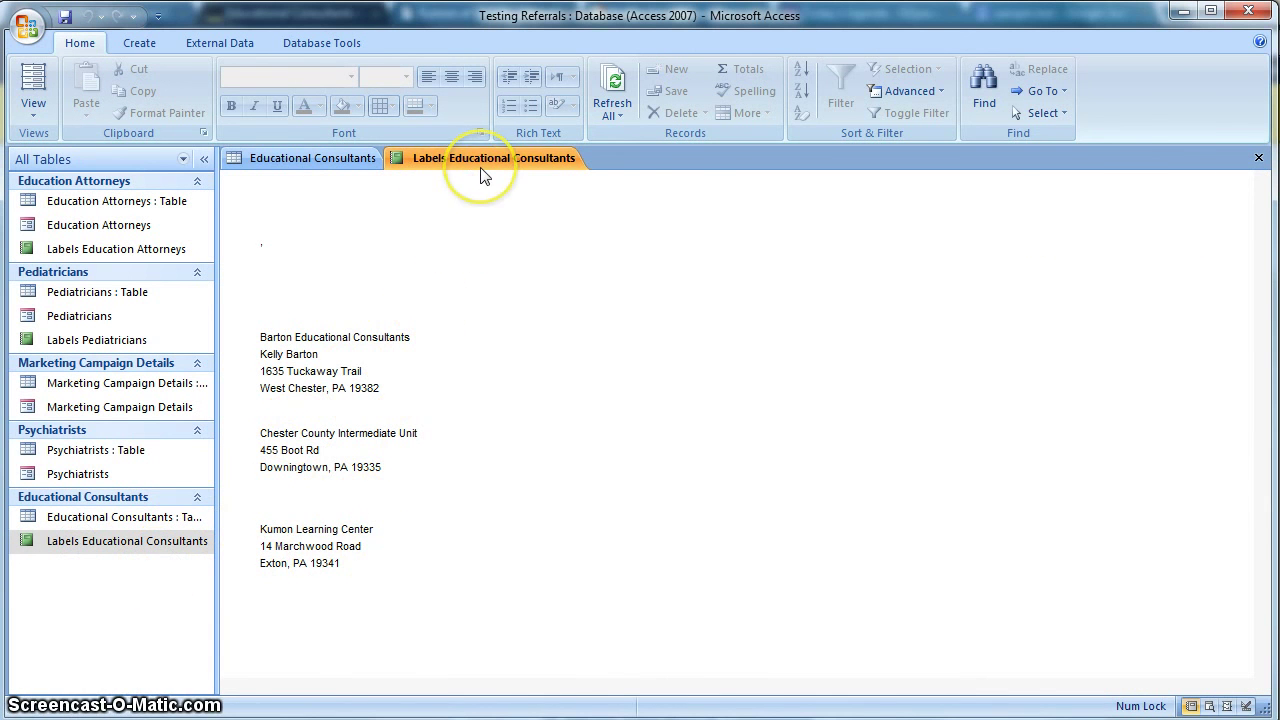
pyautogui.click(33, 110)
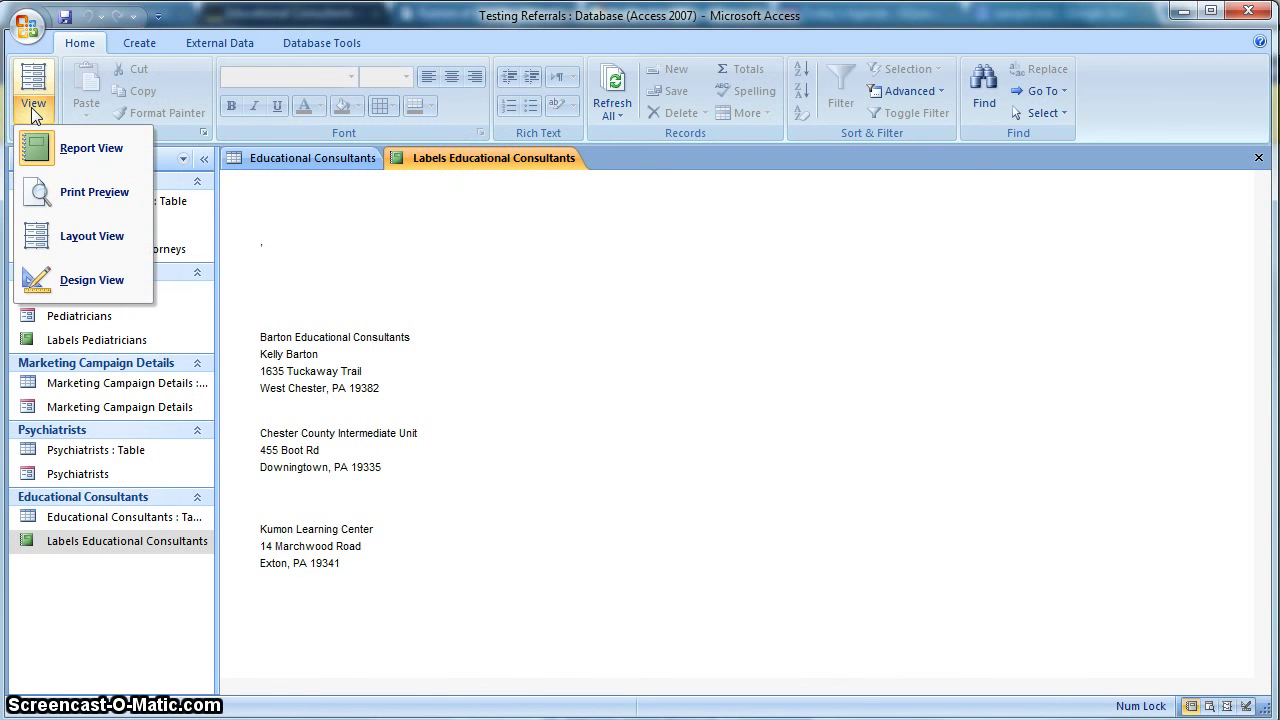
pyautogui.click(68, 188)
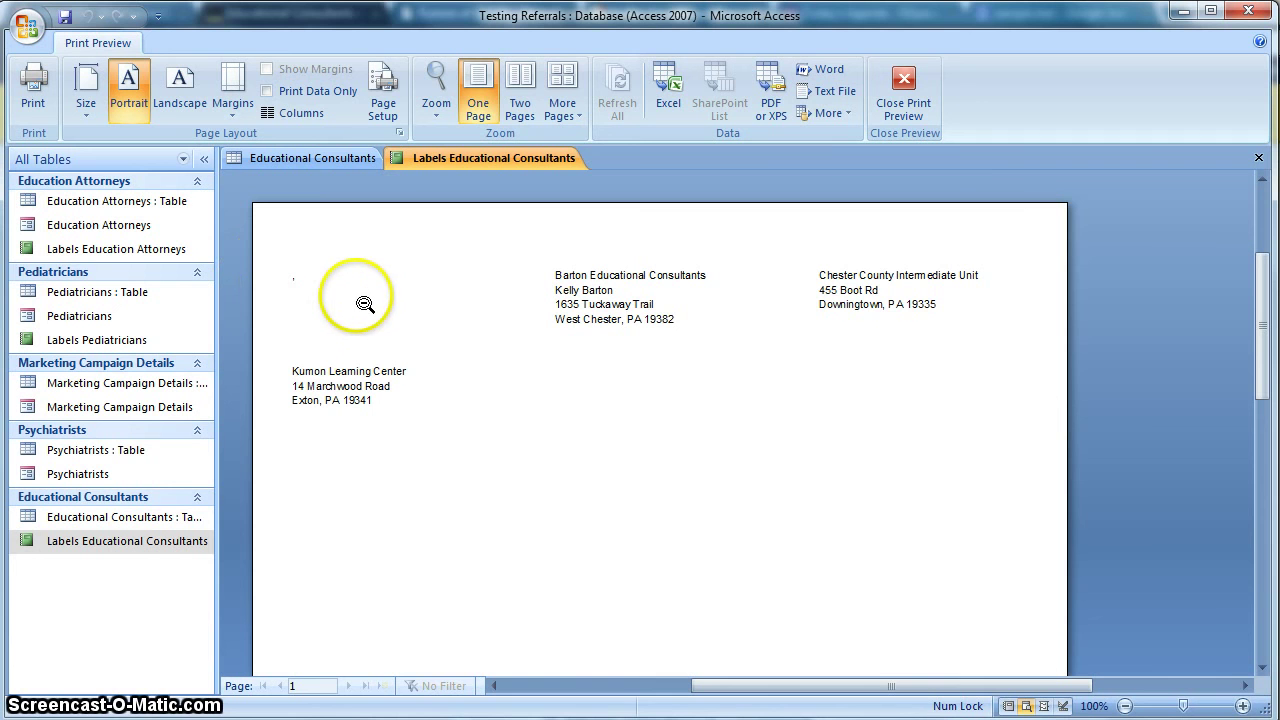
# Delete the blank fourth record, save the Educational Consultants table, and go back to the labels preview.
pyautogui.click(337, 158)
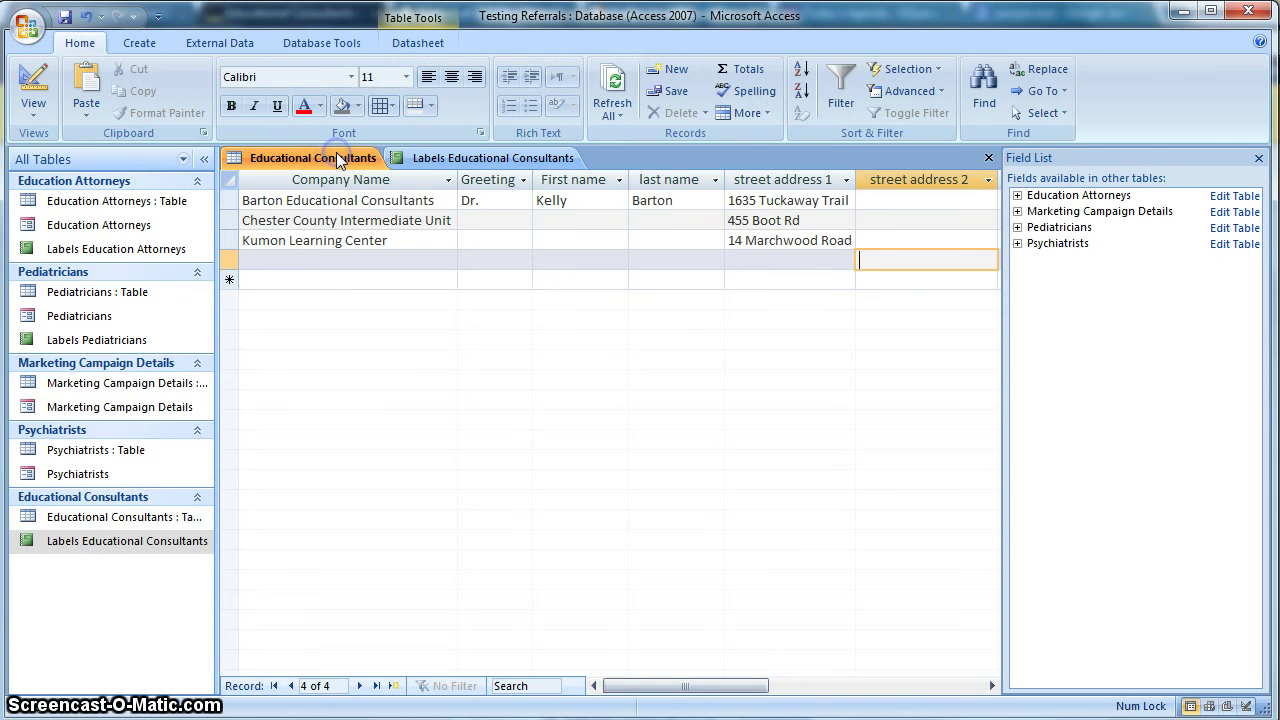
pyautogui.click(230, 260)
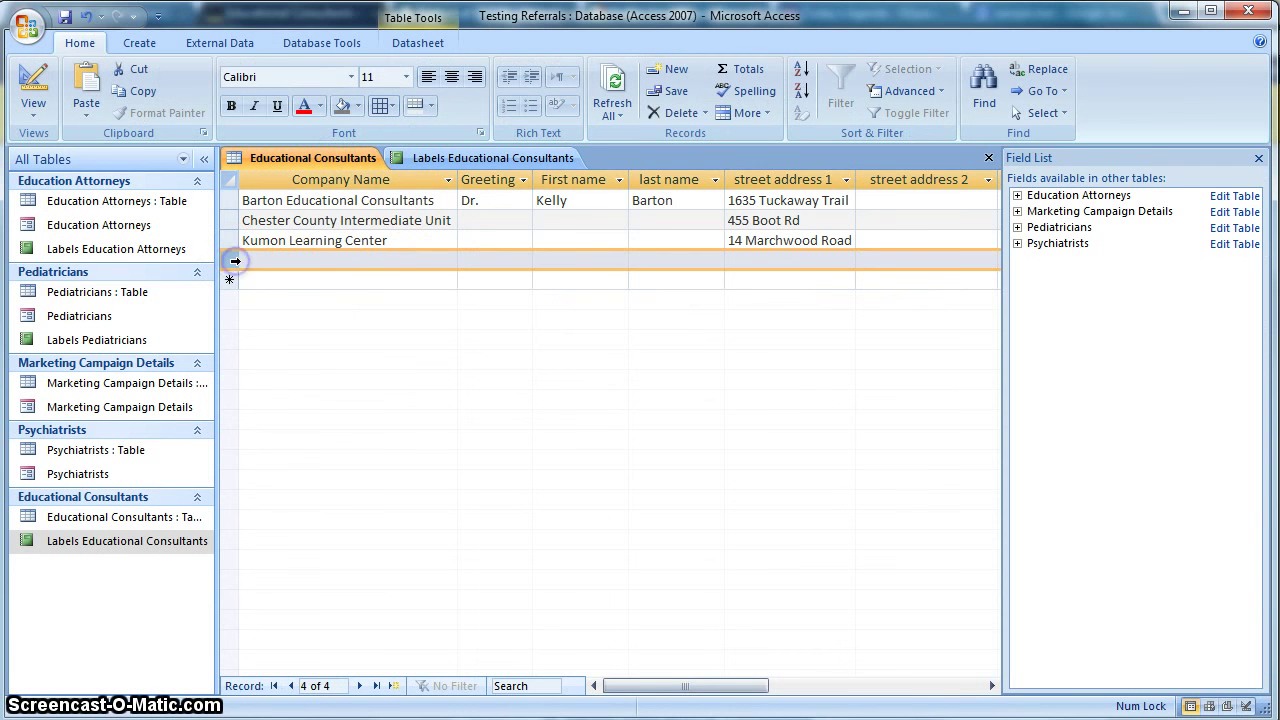
pyautogui.rightClick(230, 260)
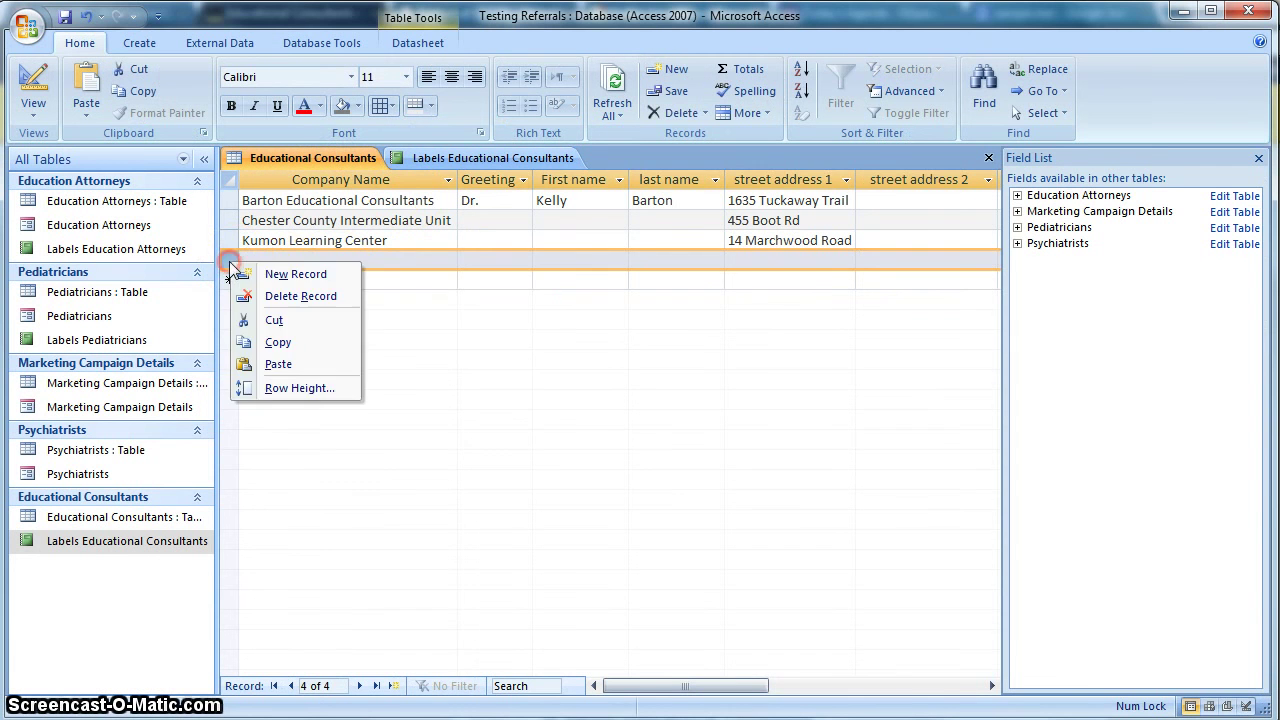
pyautogui.click(272, 295)
pyautogui.click(910, 588)
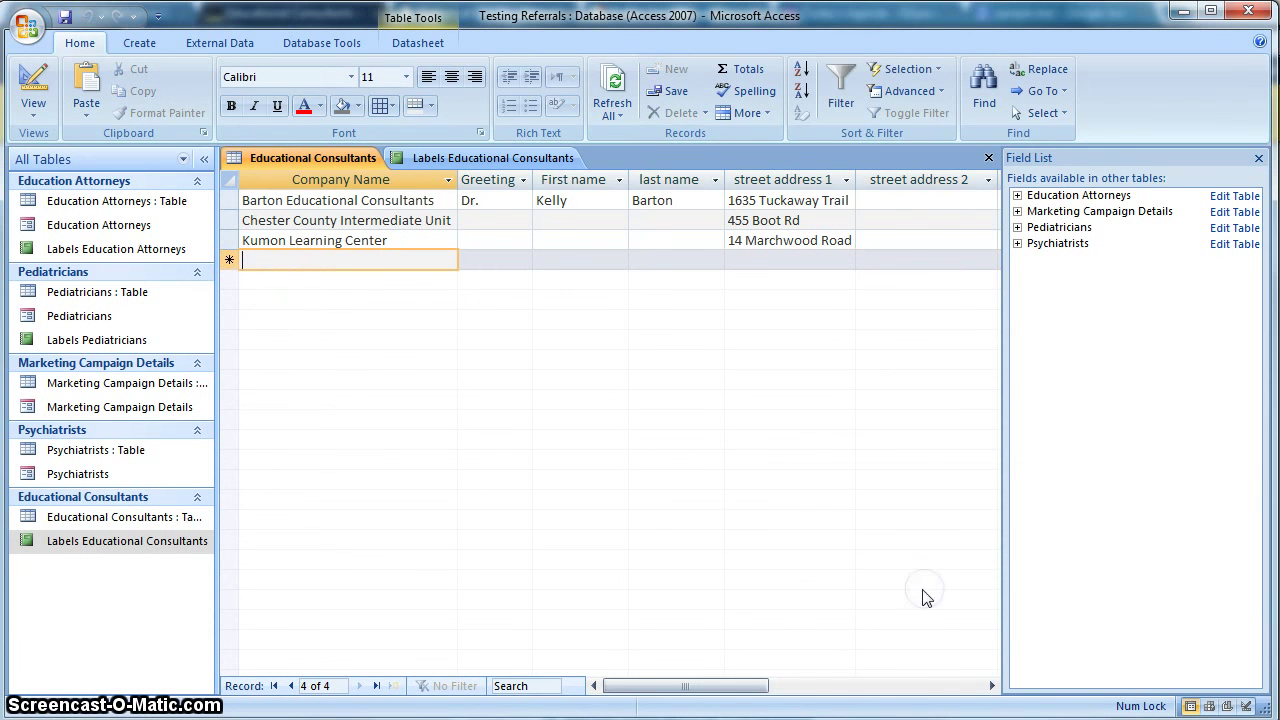
pyautogui.click(378, 305)
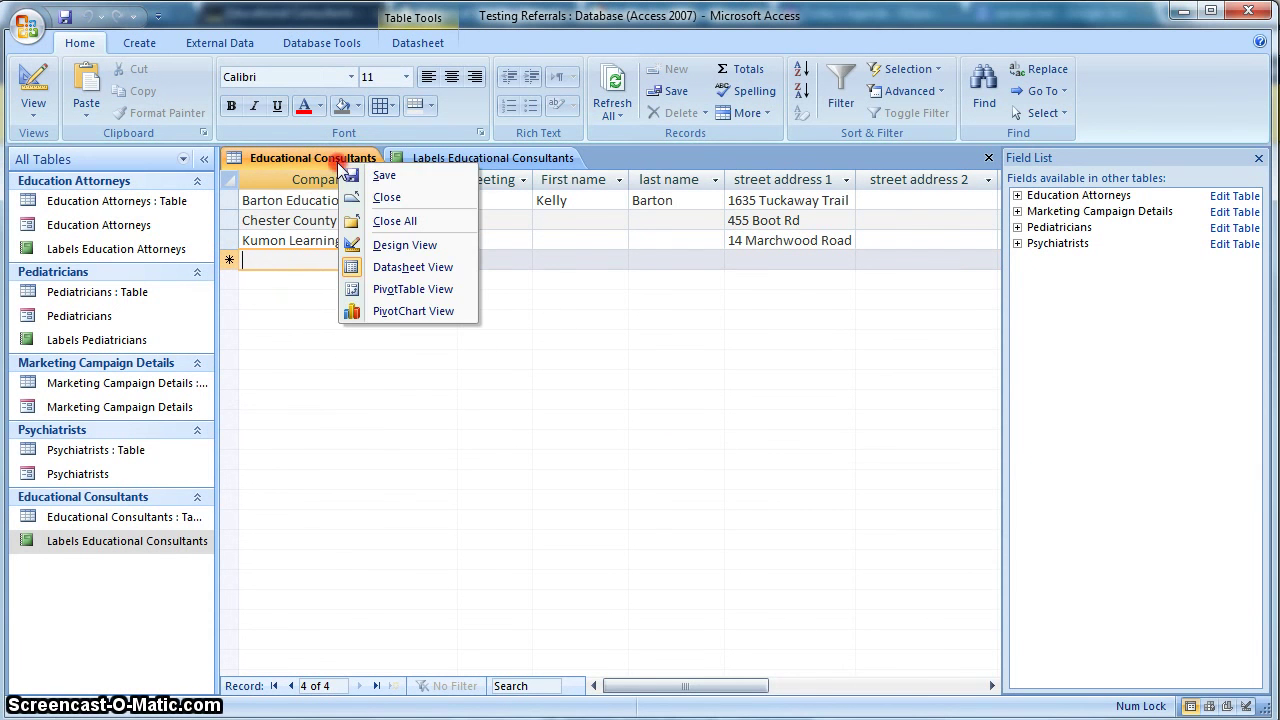
pyautogui.click(370, 175)
pyautogui.click(488, 157)
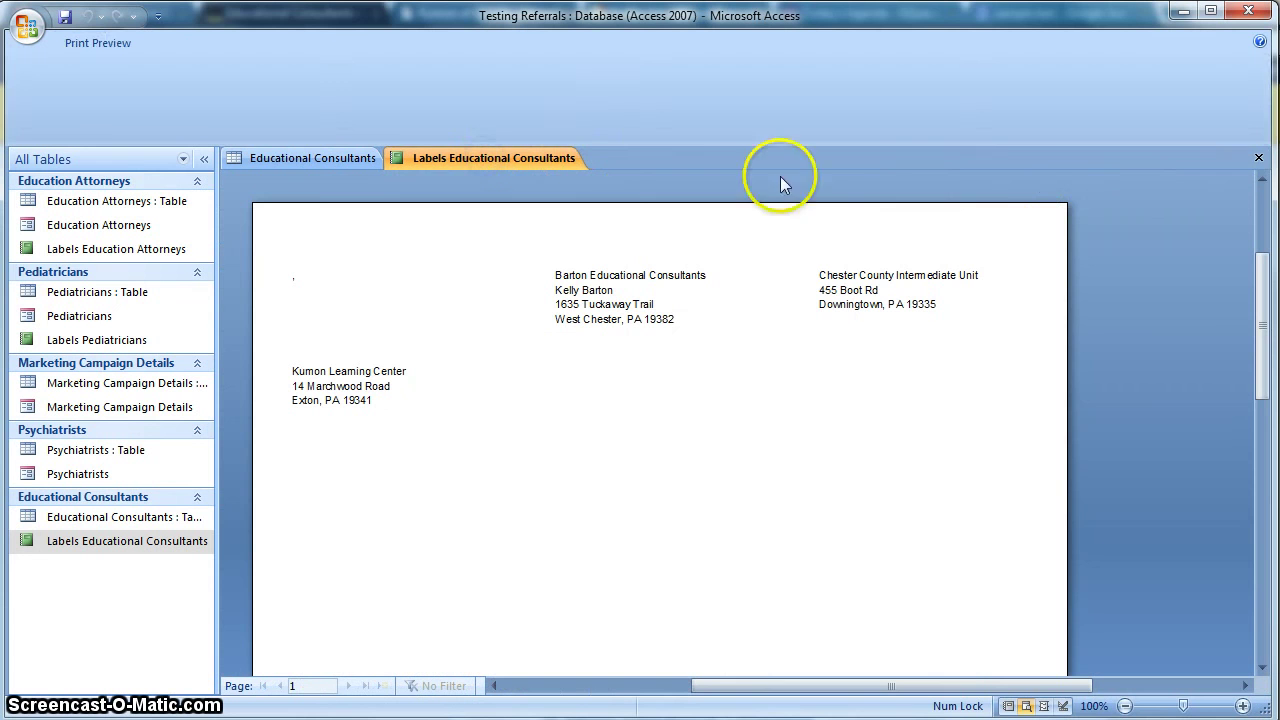
# Reopen the labels in Print Preview as three clean columns, then open Marketing Campaign Details.
pyautogui.click(1258, 158)
pyautogui.doubleClick(134, 544)
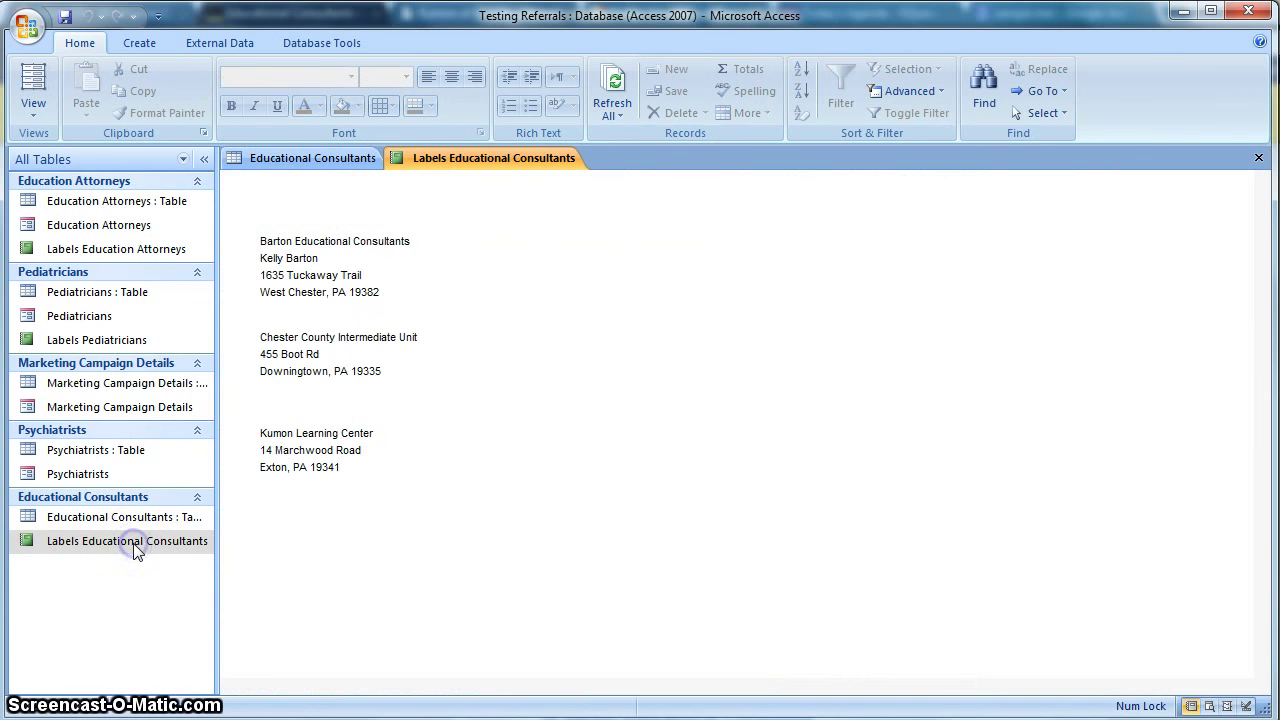
pyautogui.click(35, 114)
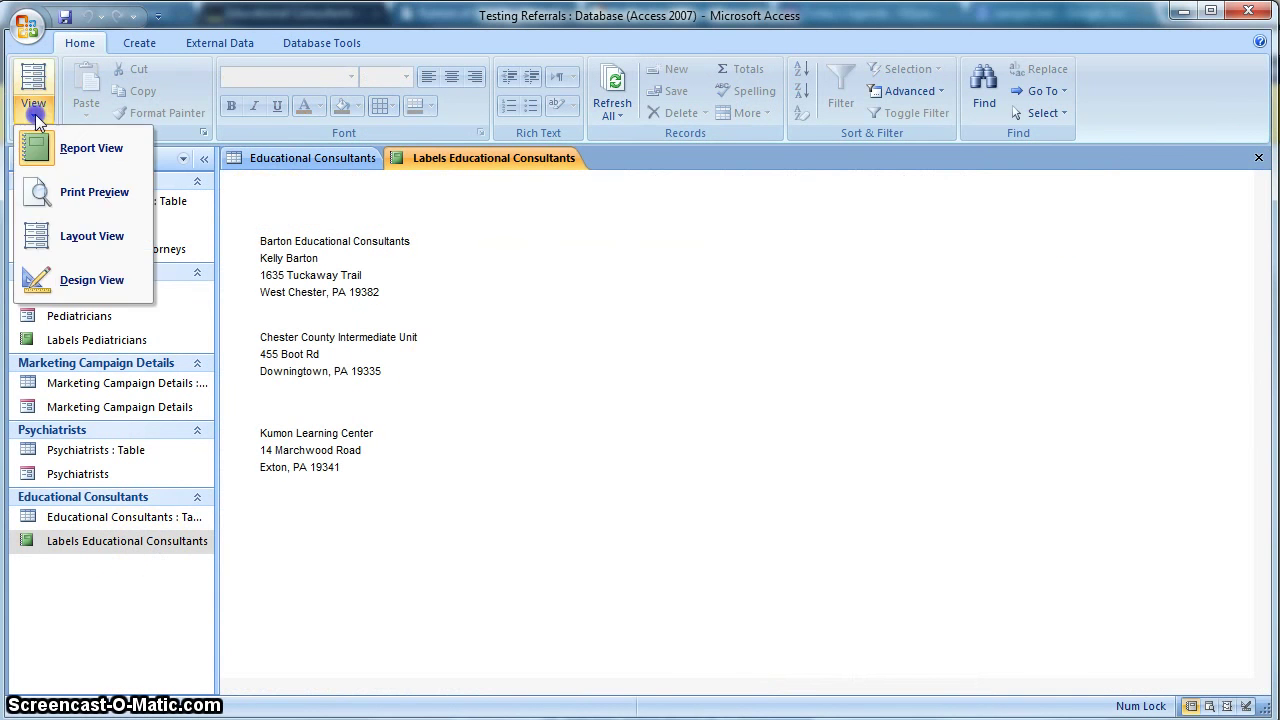
pyautogui.click(90, 192)
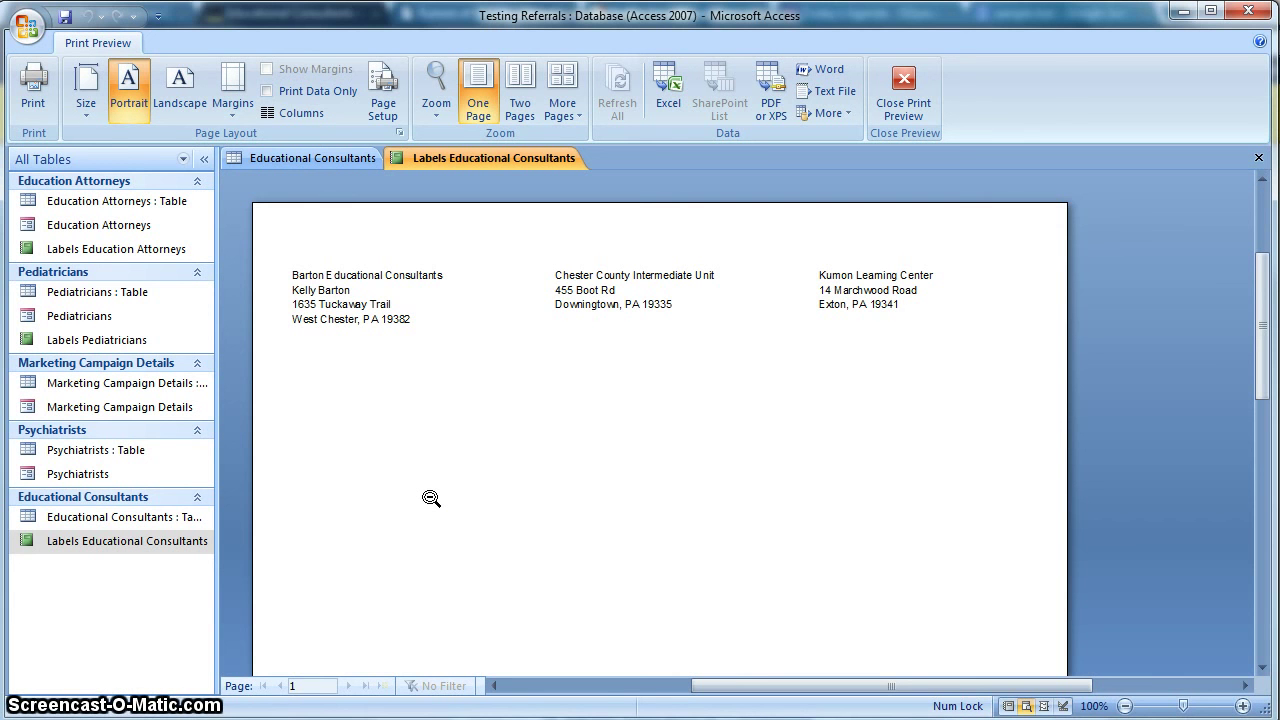
pyautogui.click(442, 508)
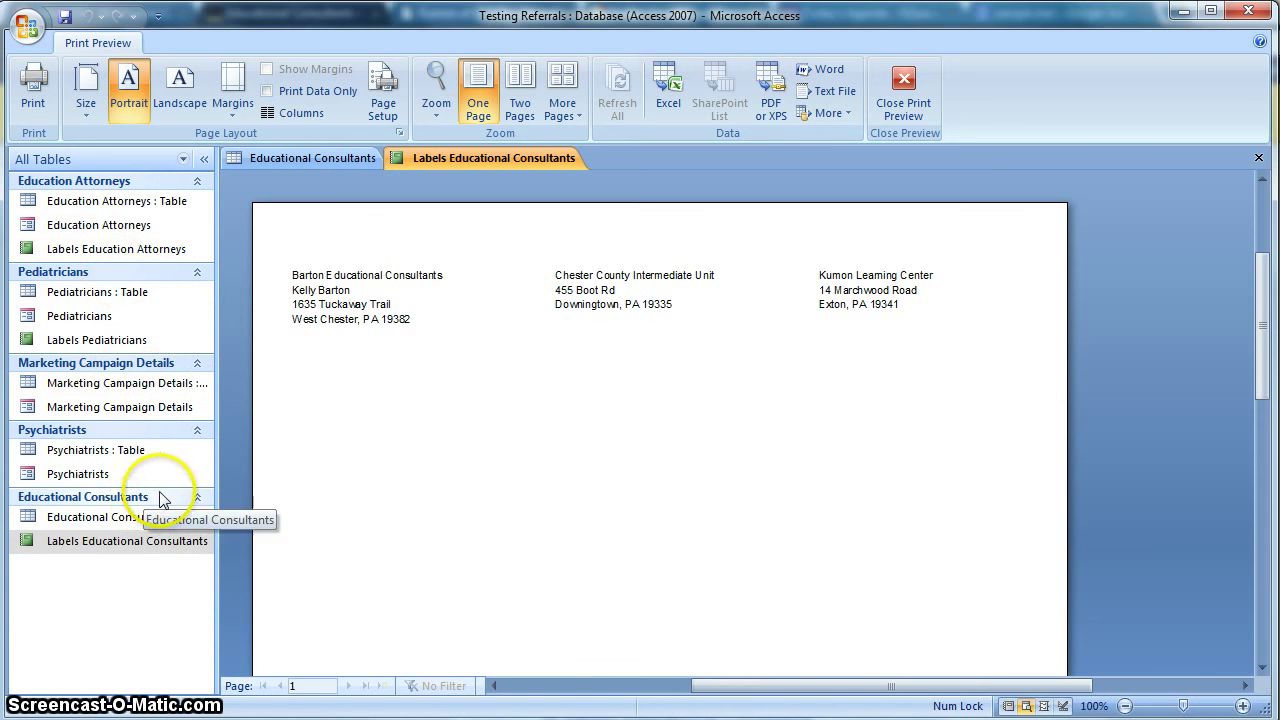
pyautogui.click(116, 412)
pyautogui.doubleClick(116, 414)
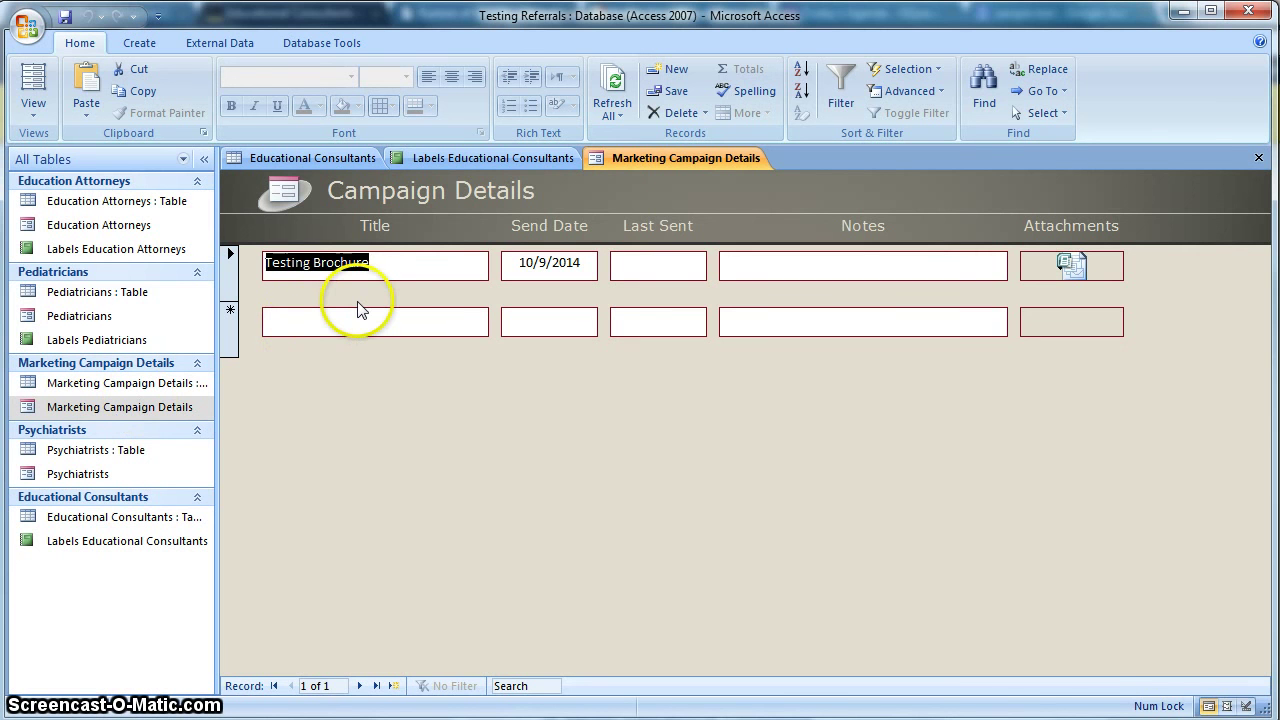
pyautogui.click(418, 276)
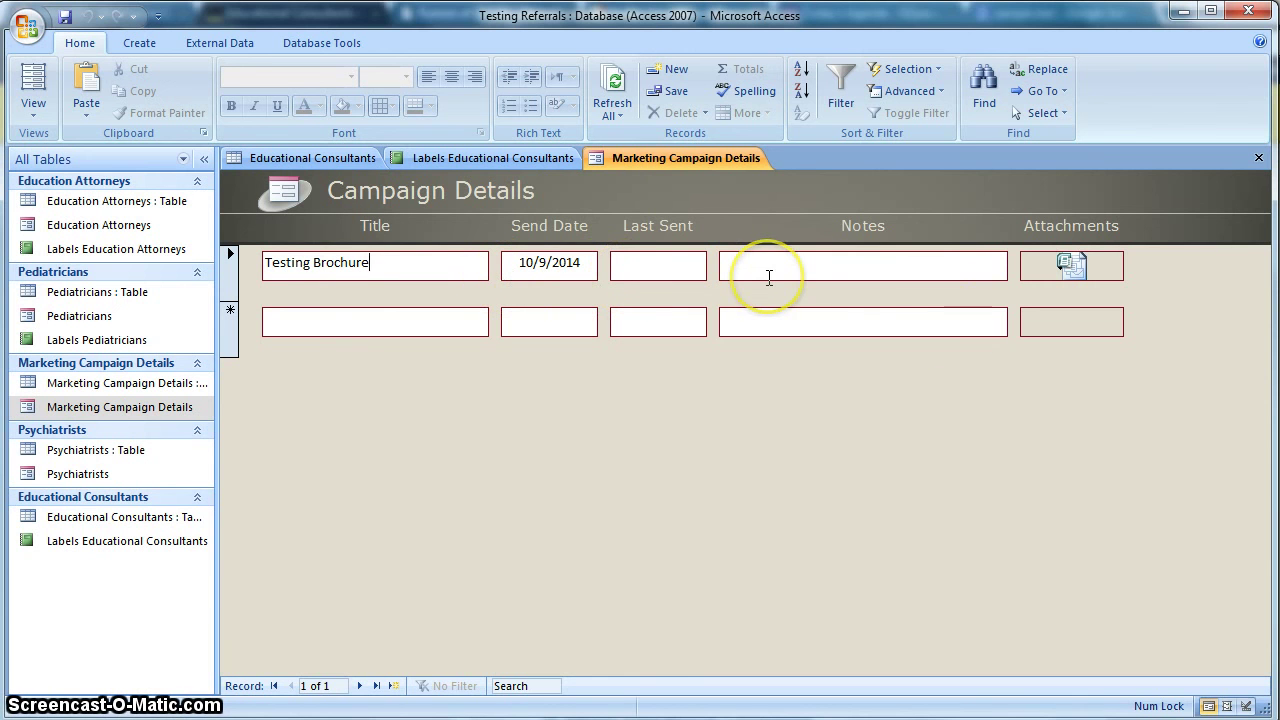
pyautogui.click(1076, 268)
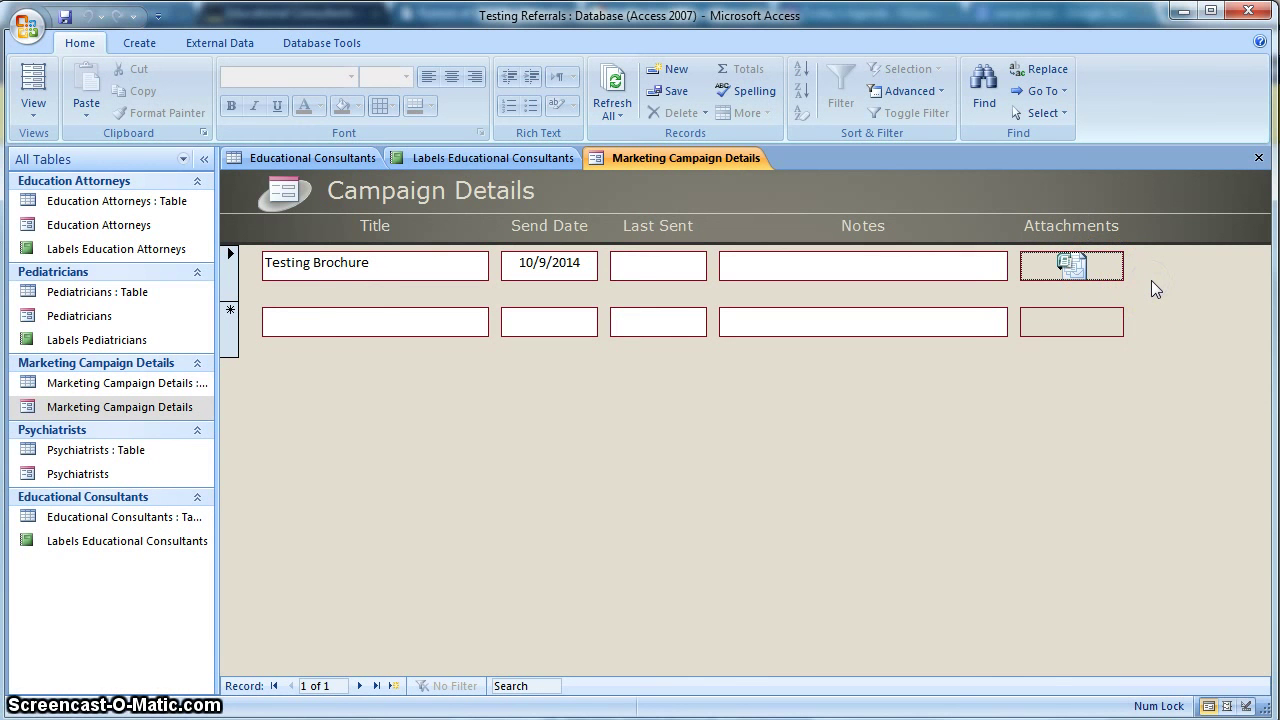
pyautogui.doubleClick(1072, 270)
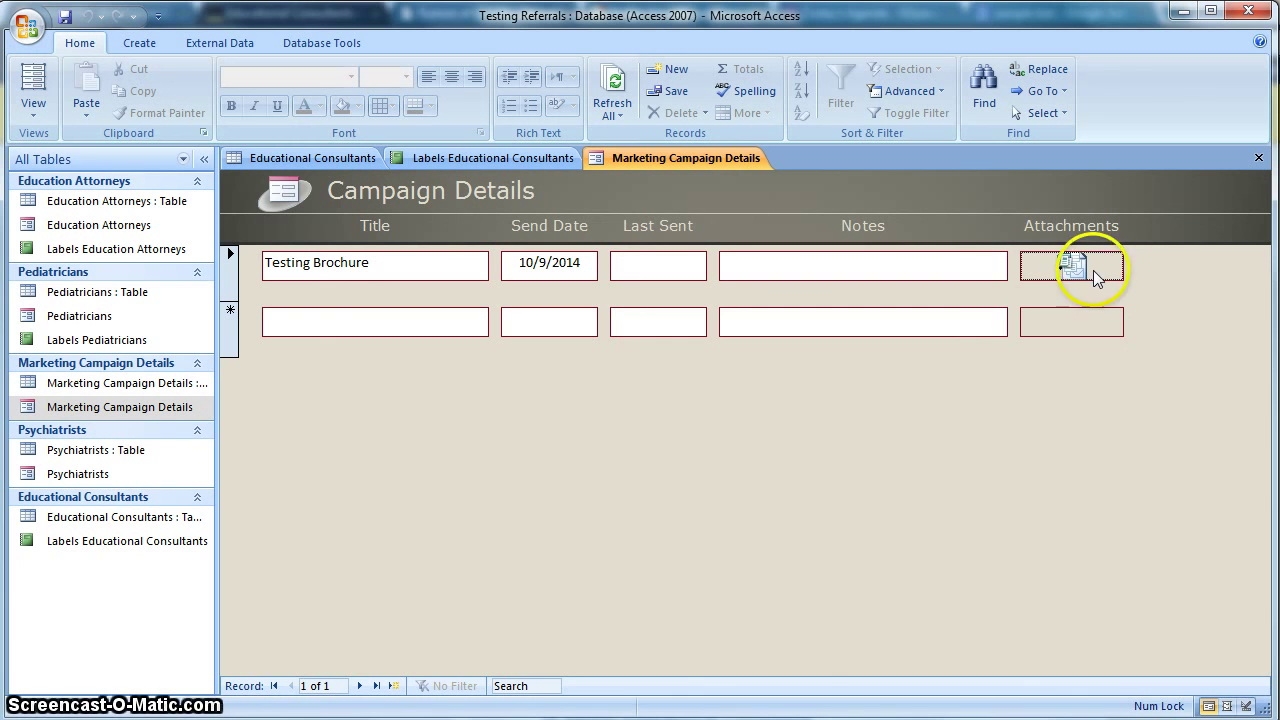
pyautogui.click(1071, 329)
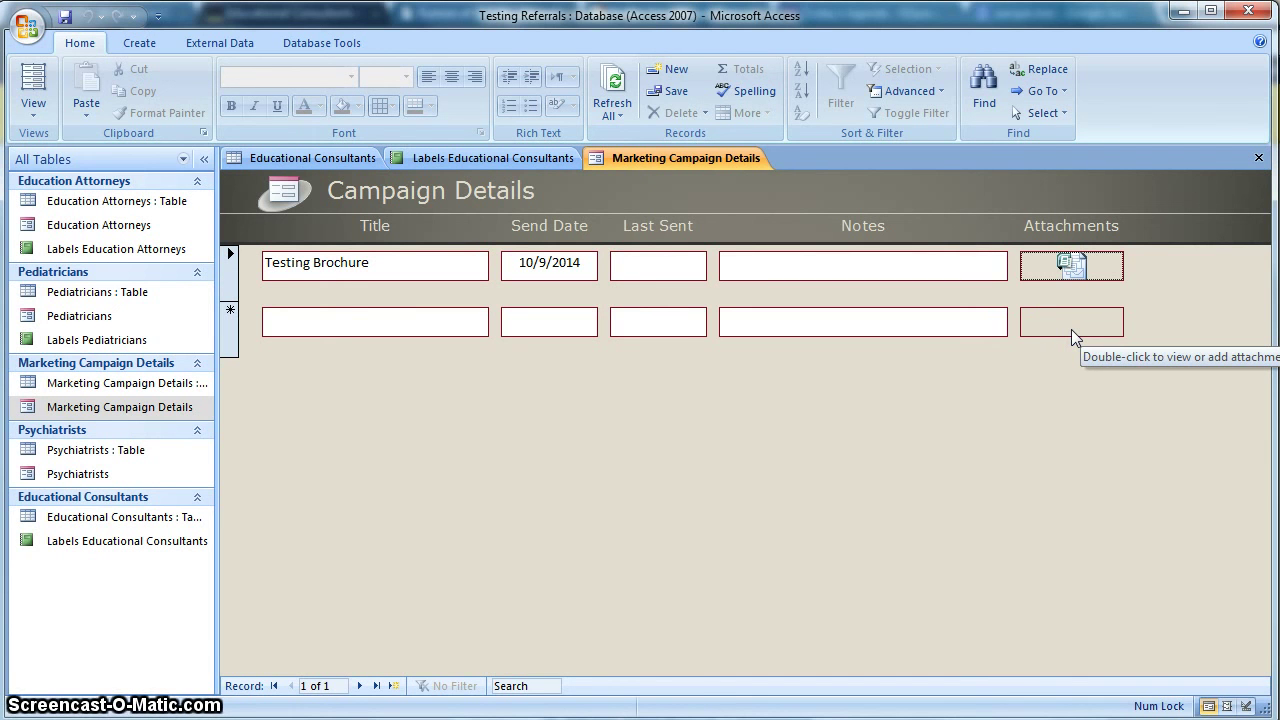
pyautogui.click(935, 394)
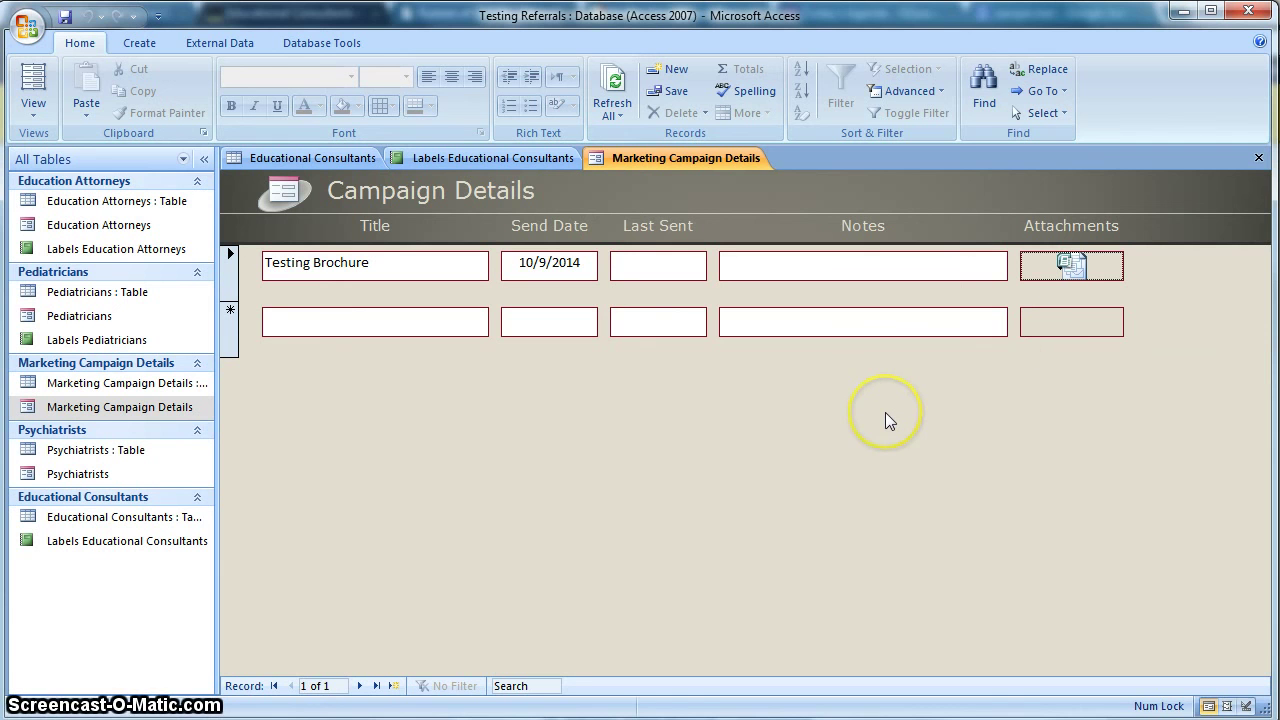